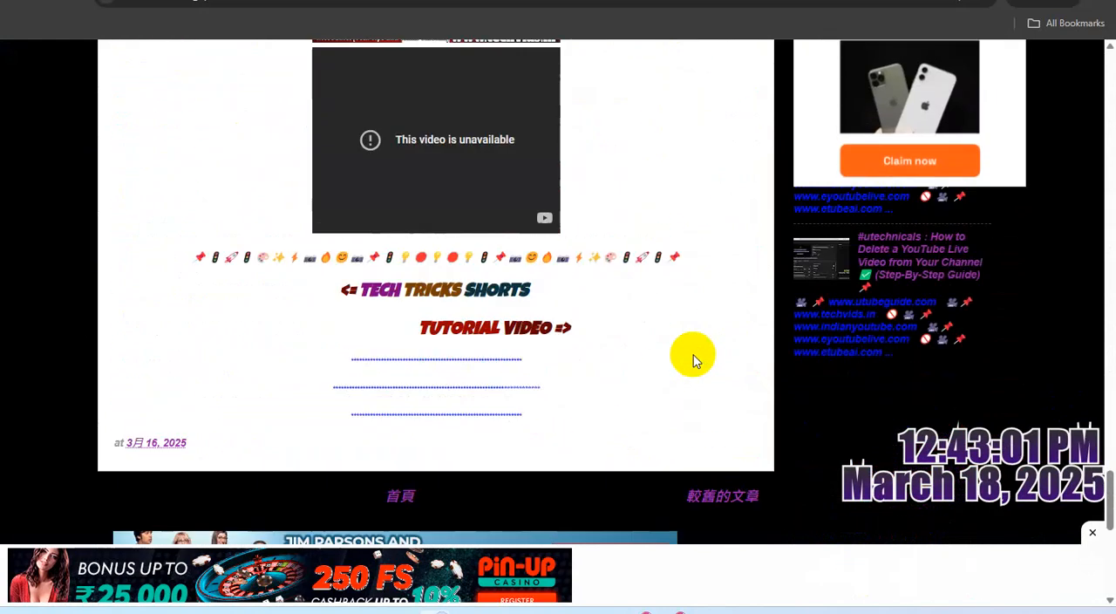
scroll(692, 360, up, 3)
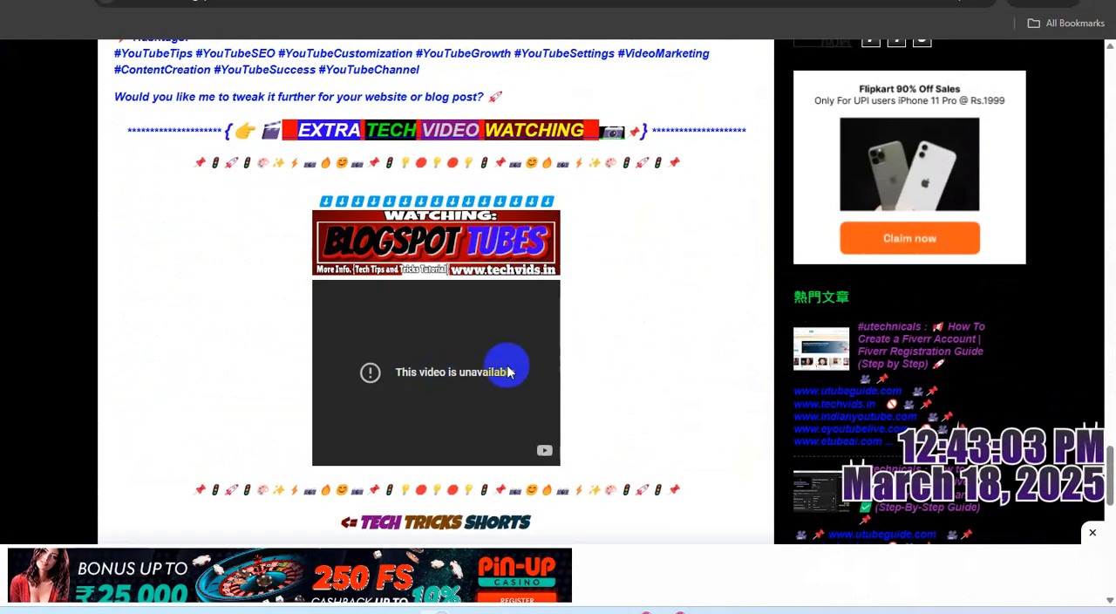
scroll(610, 347, down, 10)
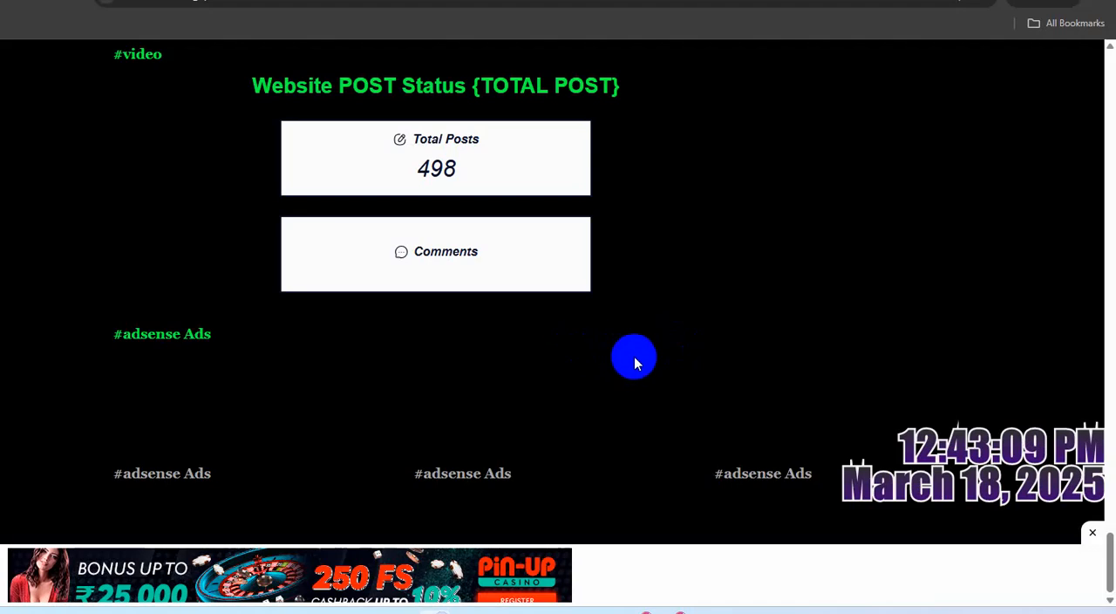
scroll(635, 356, up, 2)
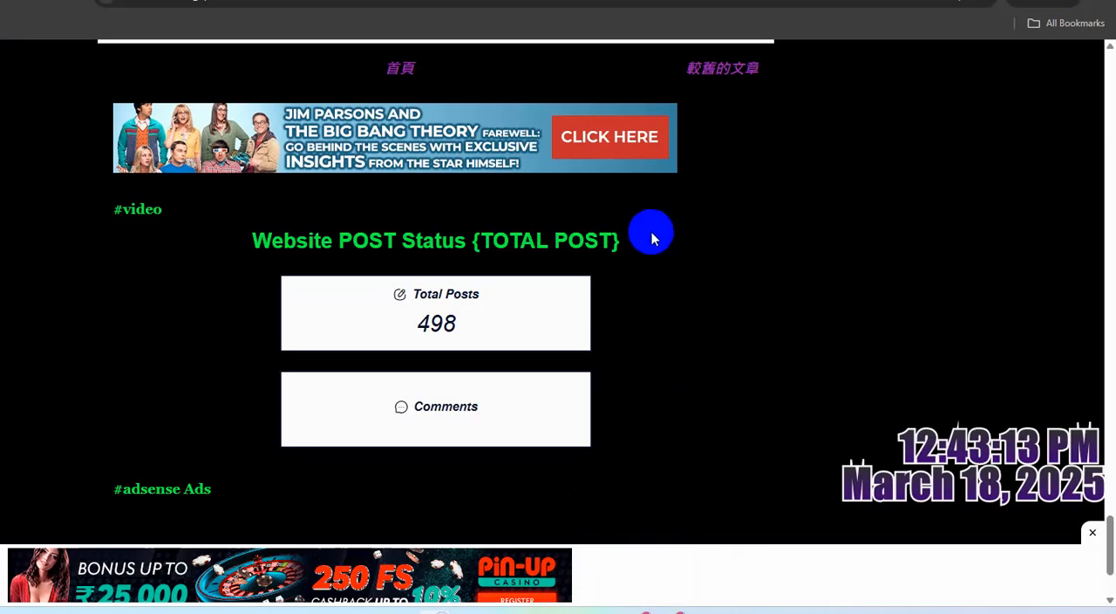
- Switch to the Onclicka ad codes page and start a new video/in-stream-ad spot below the utechnicals.blogspot.com banner spots
click(643, 607)
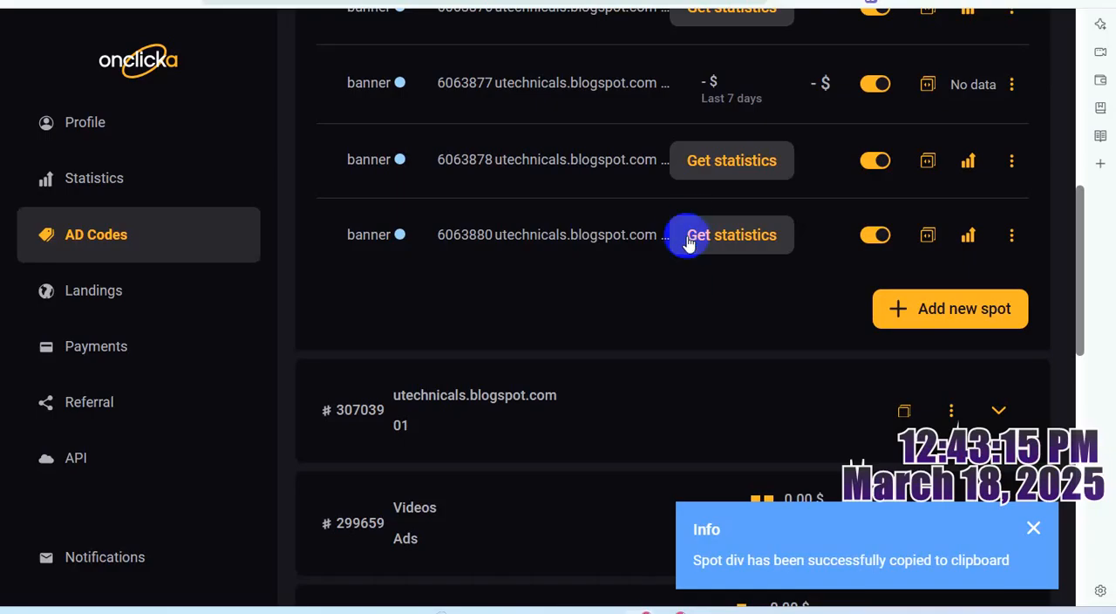
scroll(894, 318, up, 1)
scroll(892, 311, down, 2)
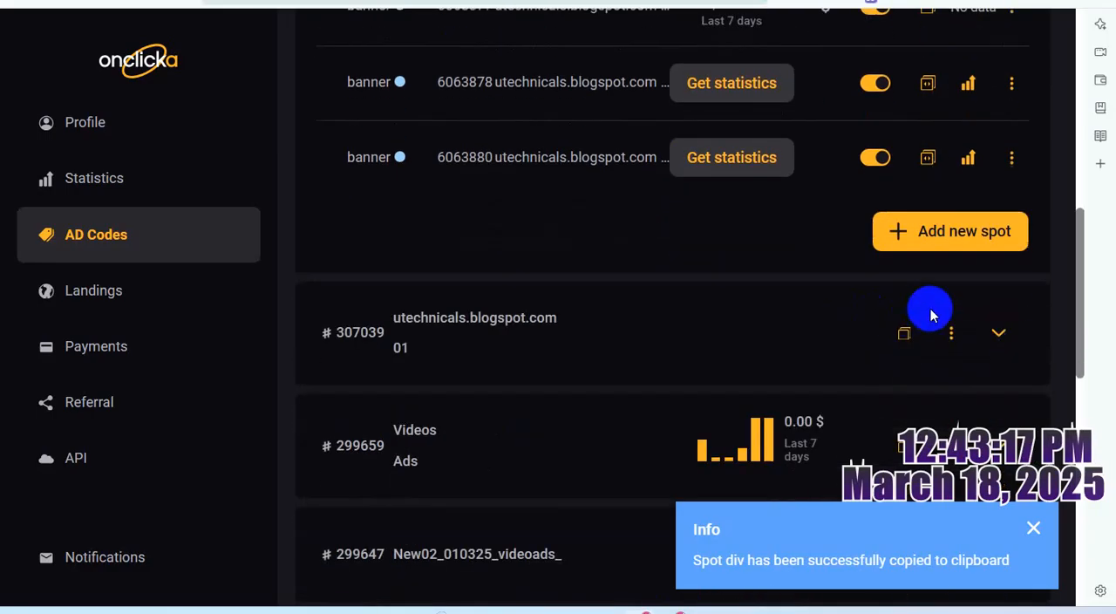
click(930, 231)
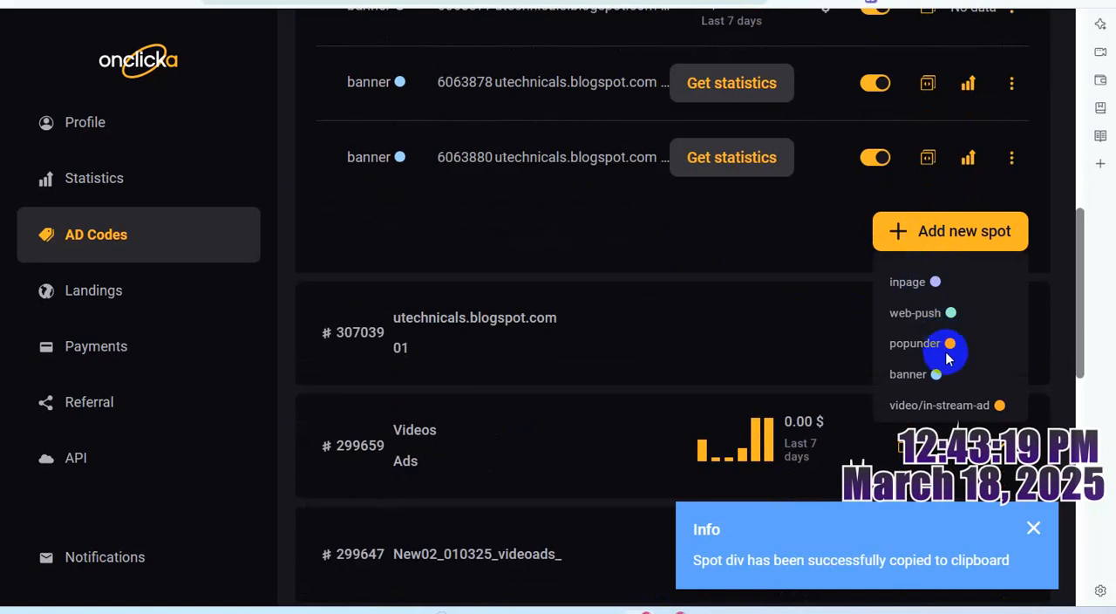
click(940, 406)
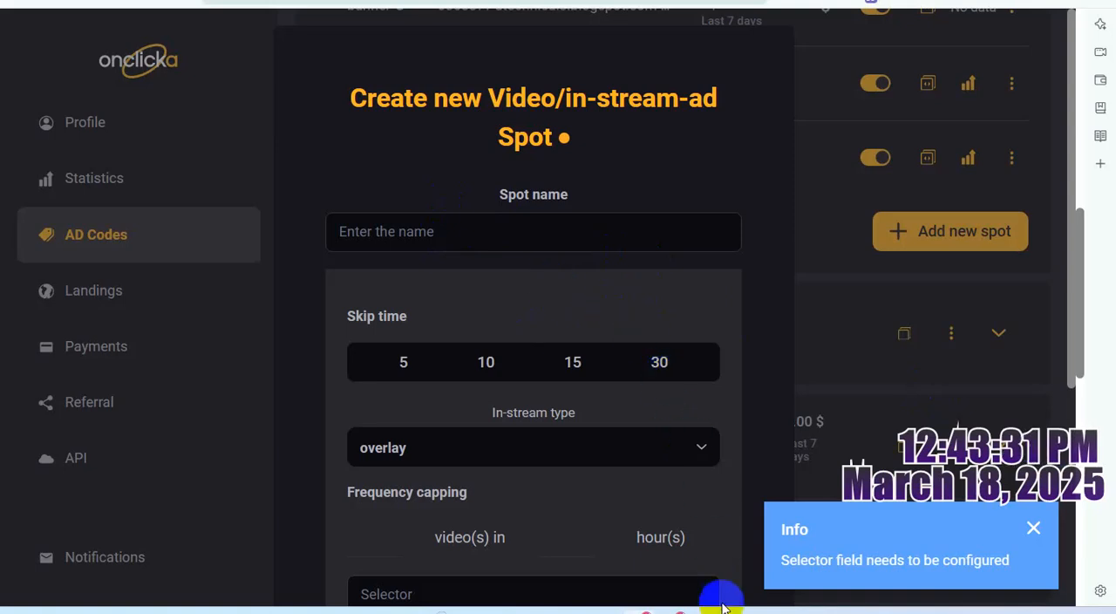
- In the WordPad ad setup notes, copy "utechnicals.blogspot.com" from the horizontal_adaptive heading onto a new line below the last banner code
mouse_move(720, 602)
click(722, 505)
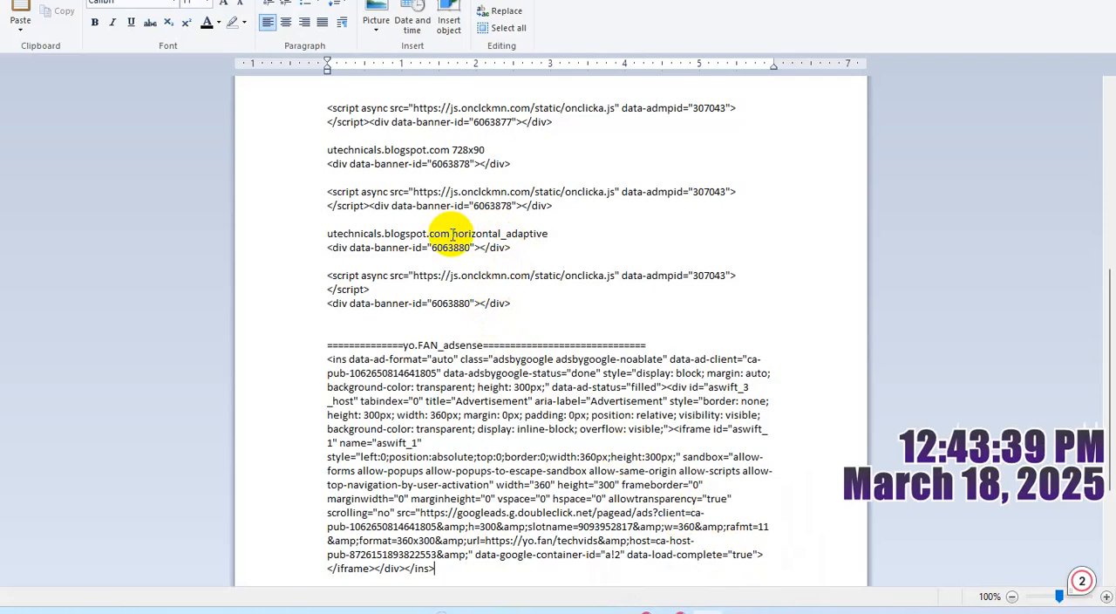
drag(452, 233, 340, 232)
key(ctrl+c)
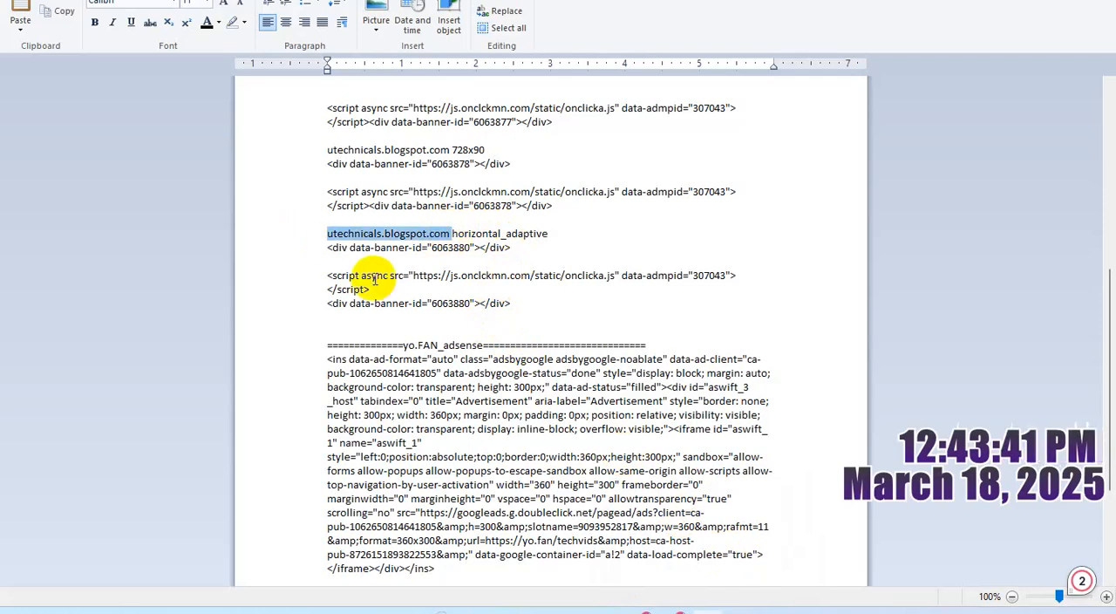
click(395, 321)
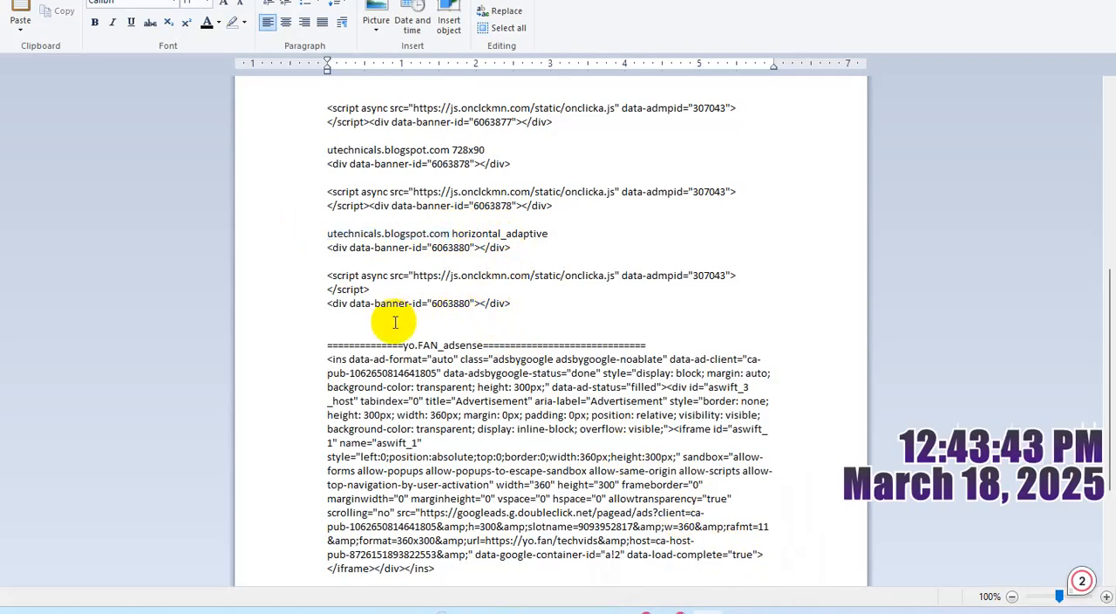
key(Return)
key(ctrl+v)
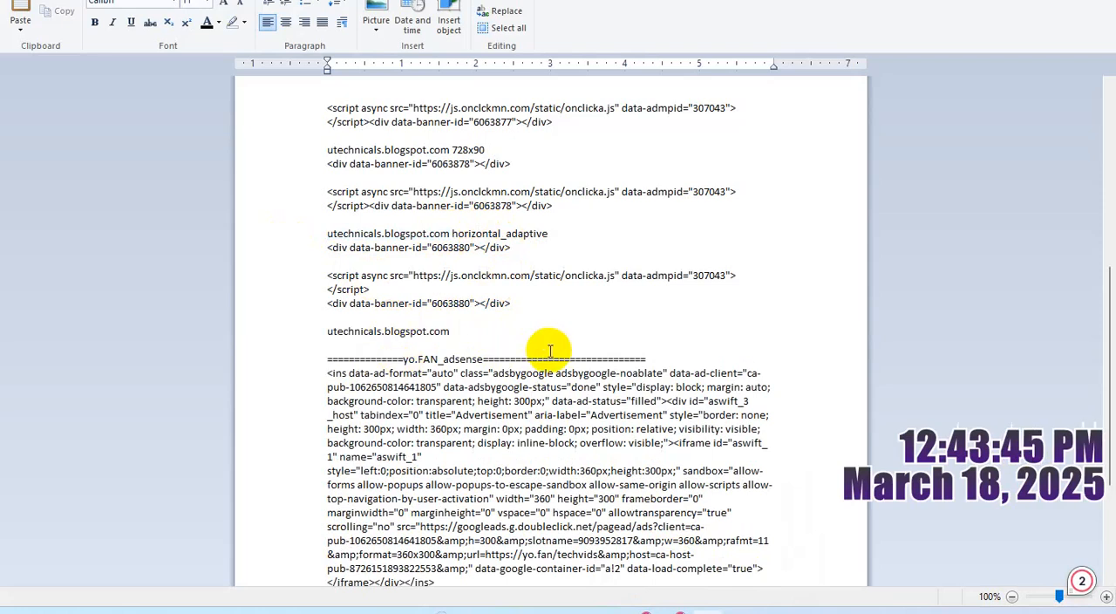
click(1023, 0)
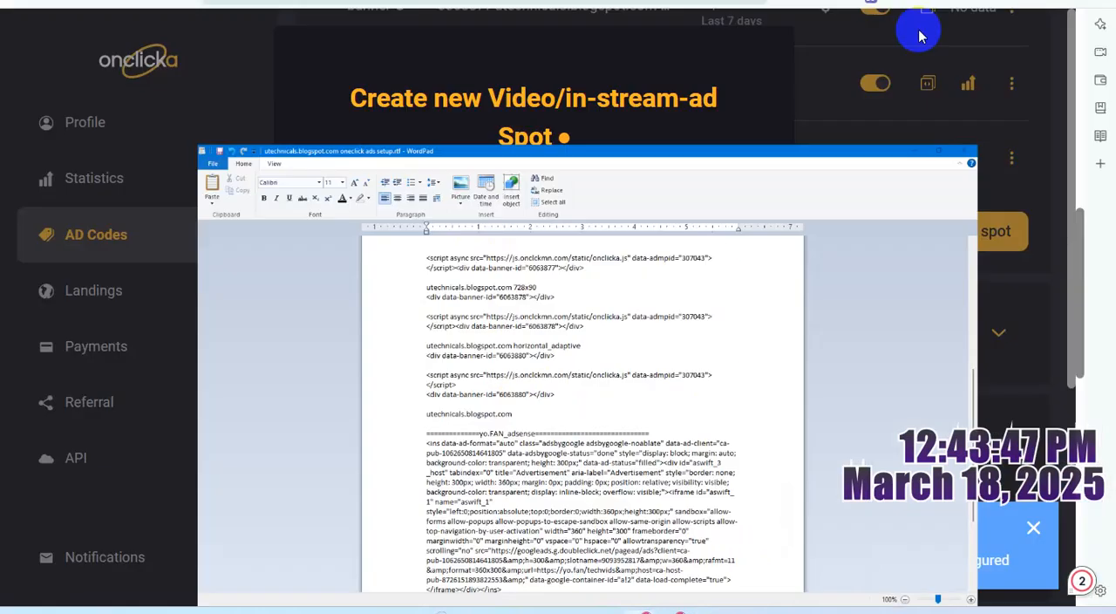
- Name the new Onclicka spot "utechnicals.blogspot.com Video/in-Steam-Ad", reusing the copied site address
click(424, 231)
key(ctrl+v)
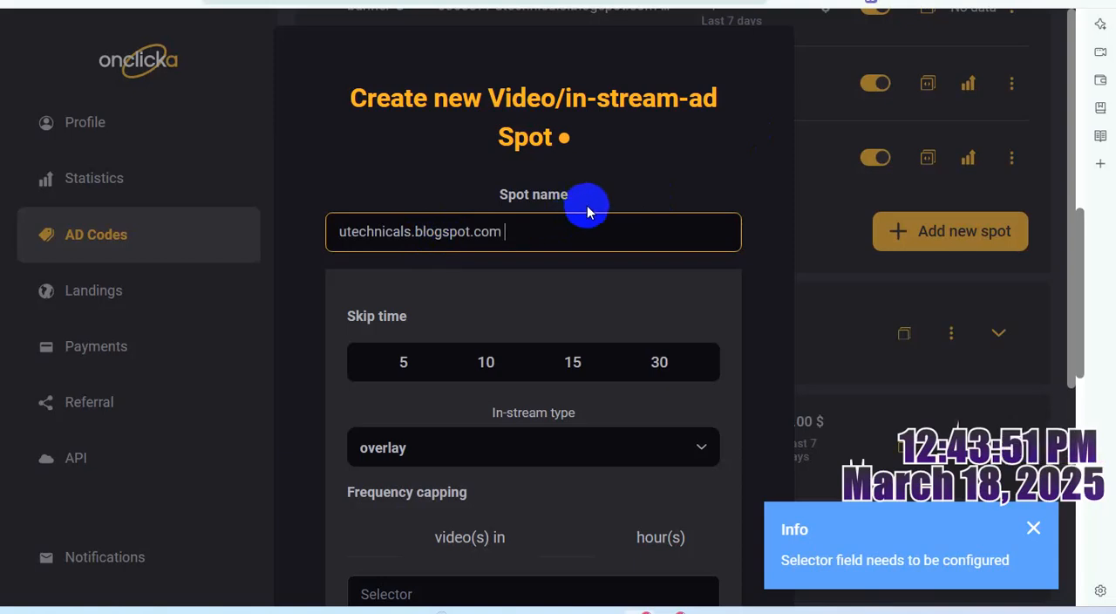
text(Video/)
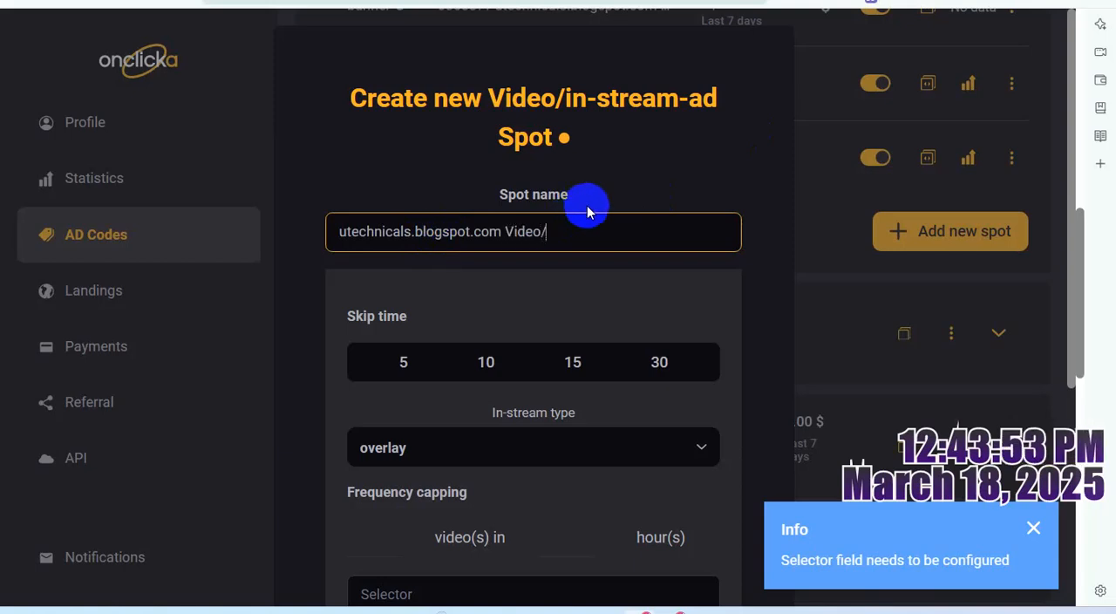
text(in-)
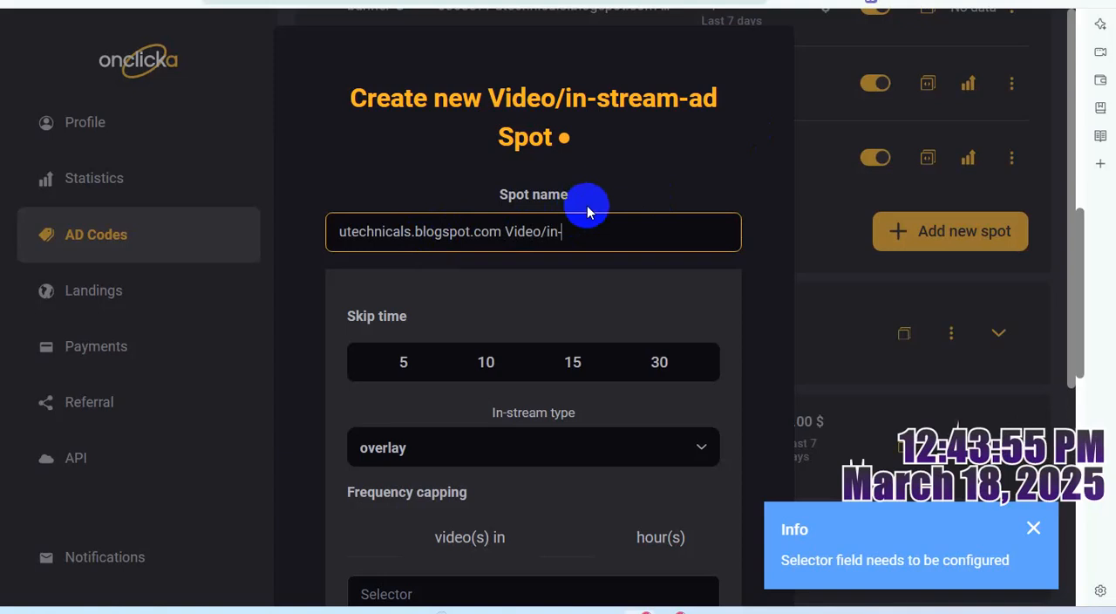
text(Steam)
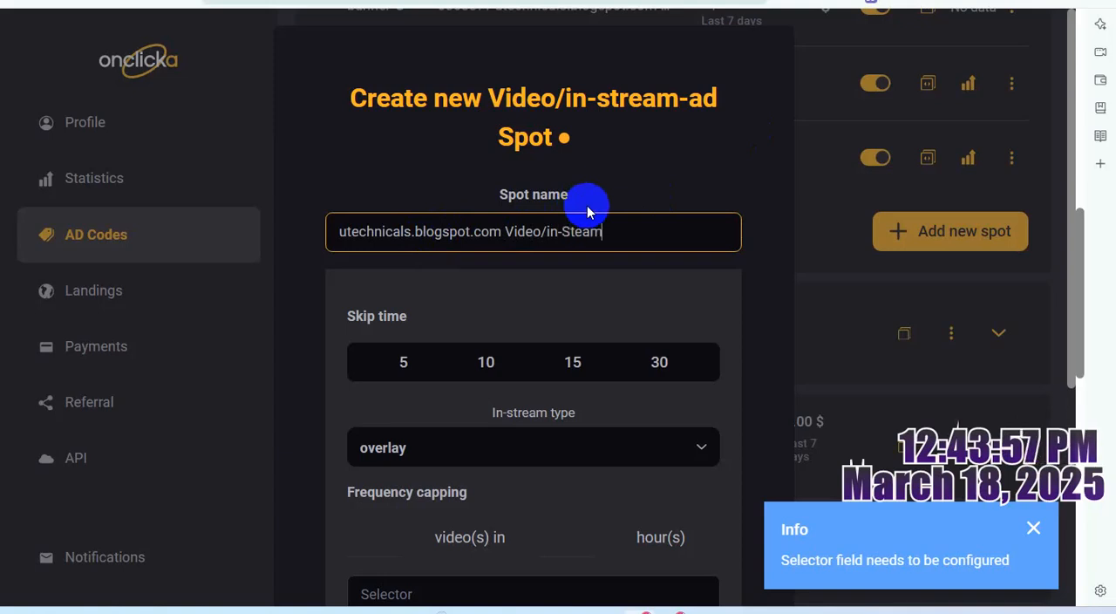
text(-)
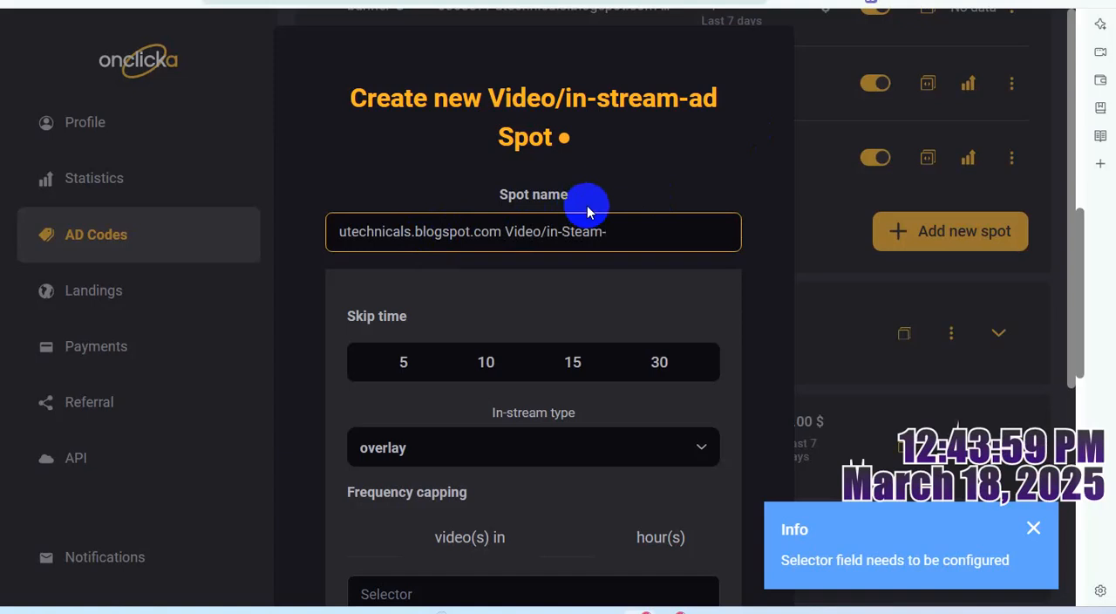
text(Ad)
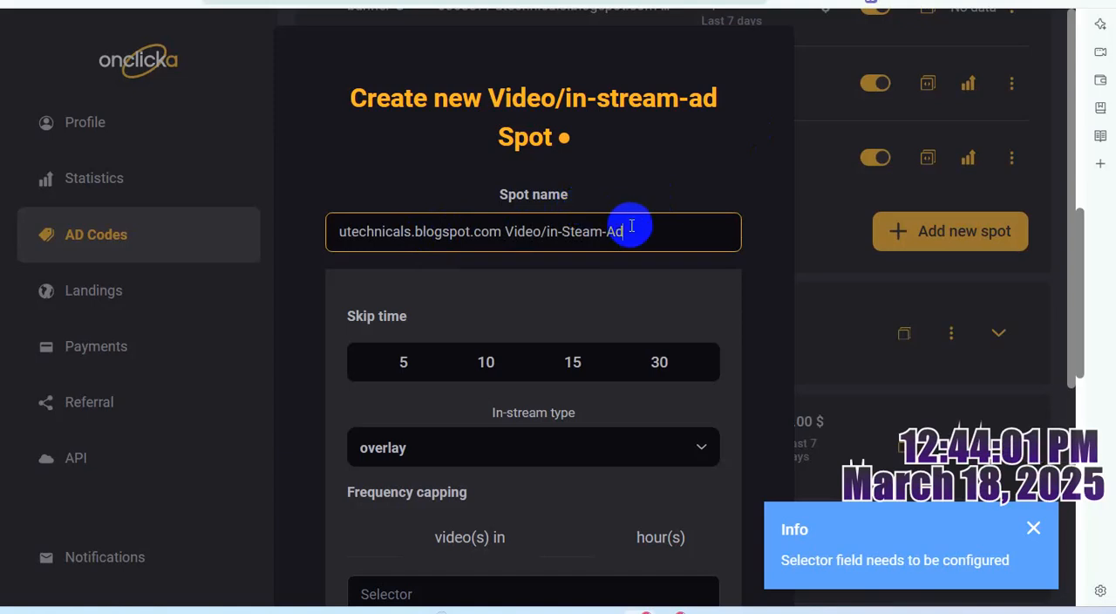
- Copy the full spot name into the WordPad notes in place of the bare site address above the yo.FAN_adsense section
key(ctrl+a)
mouse_move(705, 610)
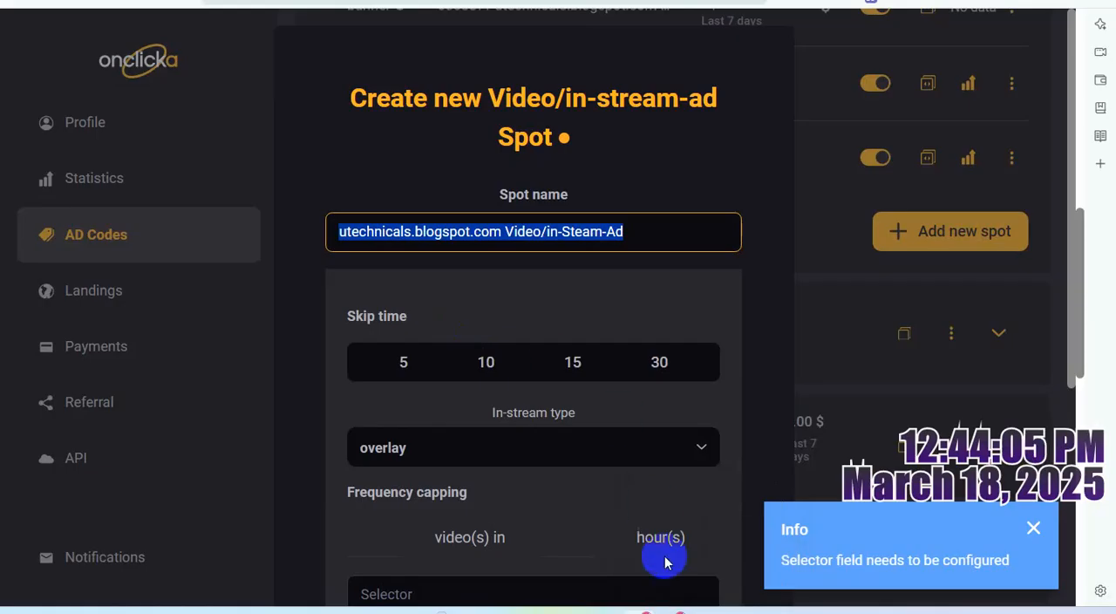
click(706, 610)
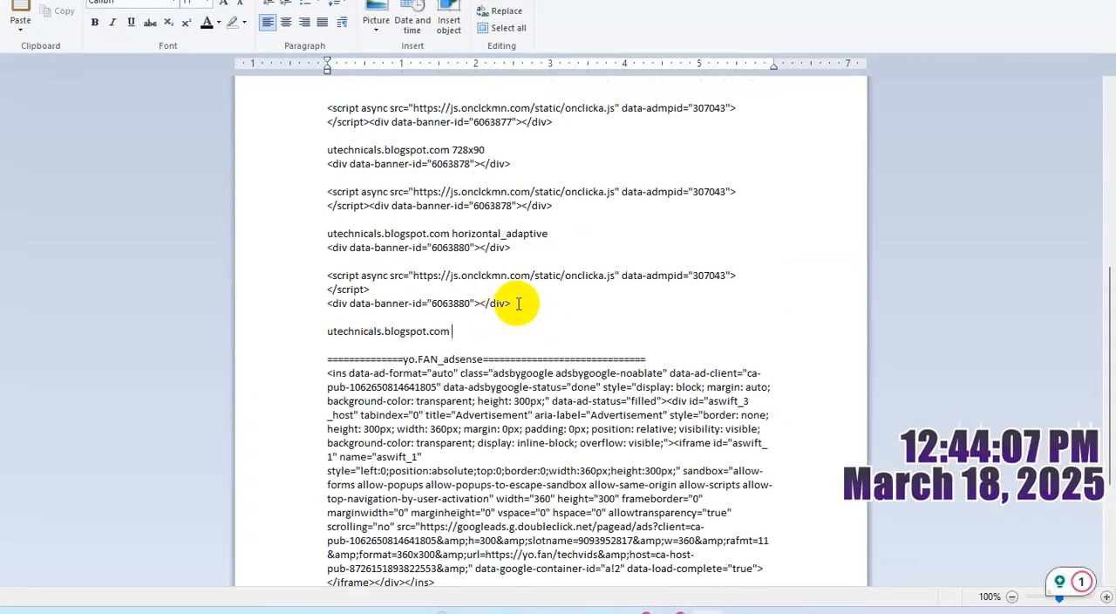
text(utechnicals.blogspot.com Video/In-Steam-Ad)
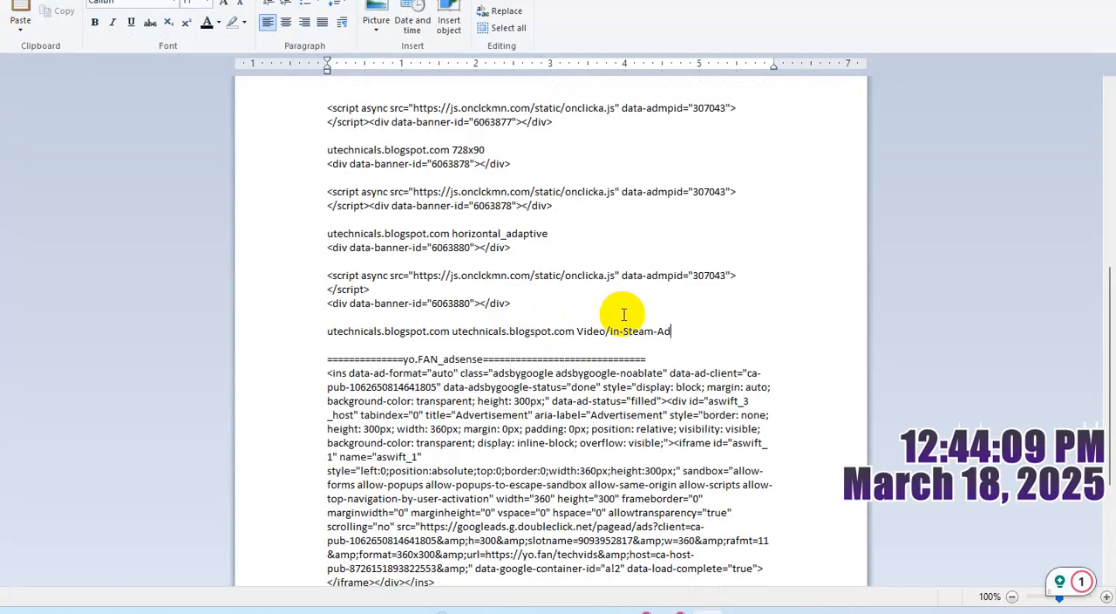
click(452, 332)
key(shift+Home)
key(BackSpace)
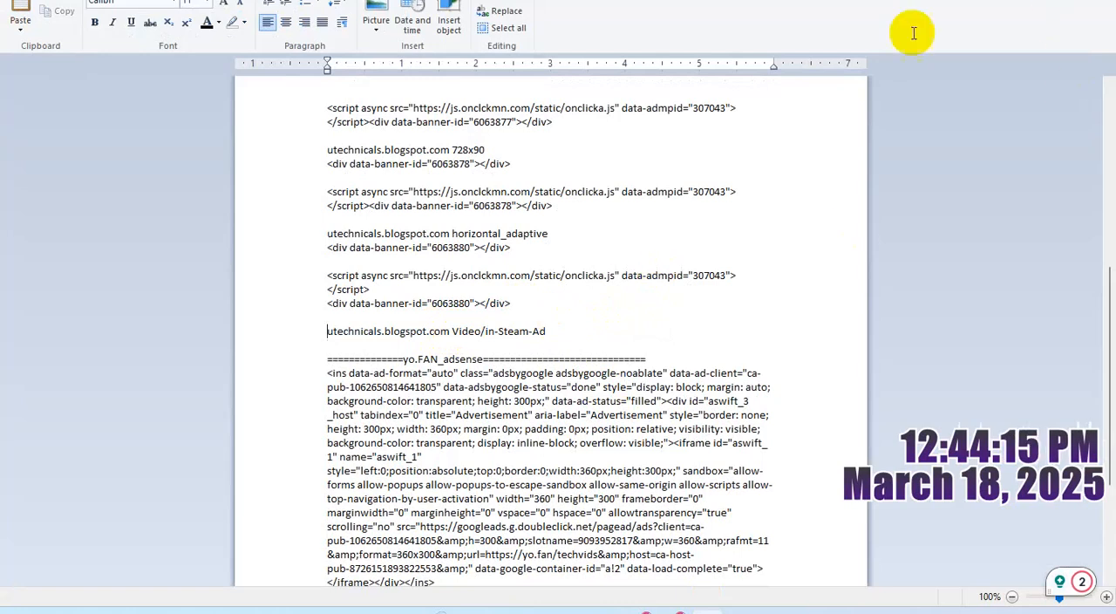
click(707, 612)
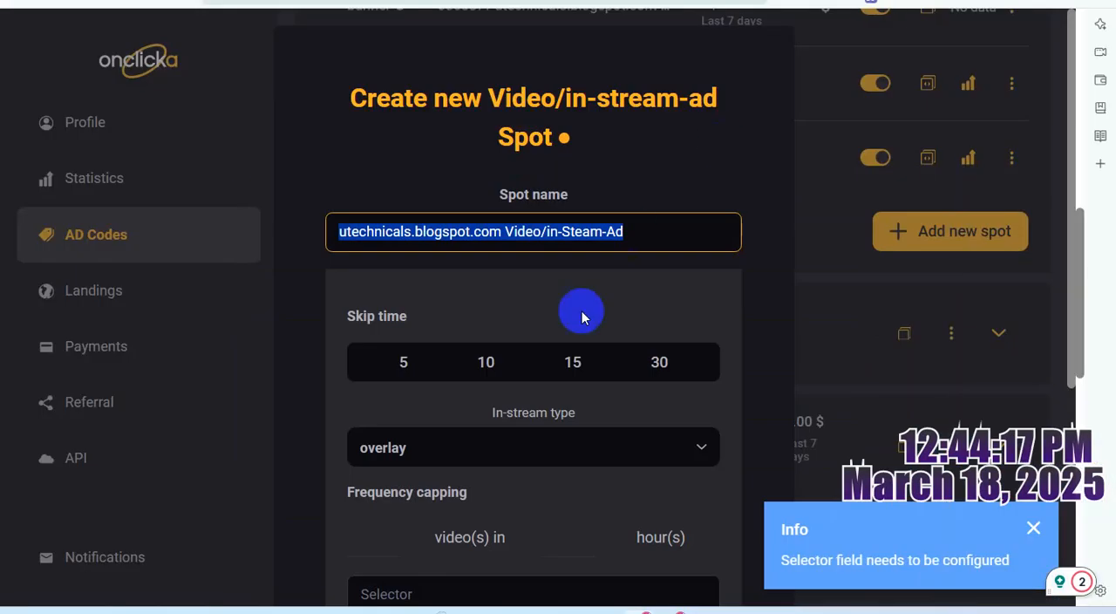
- Set the in-stream type of the new Onclicka video ad spot to slider
scroll(602, 359, down, 1)
scroll(663, 373, down, 1)
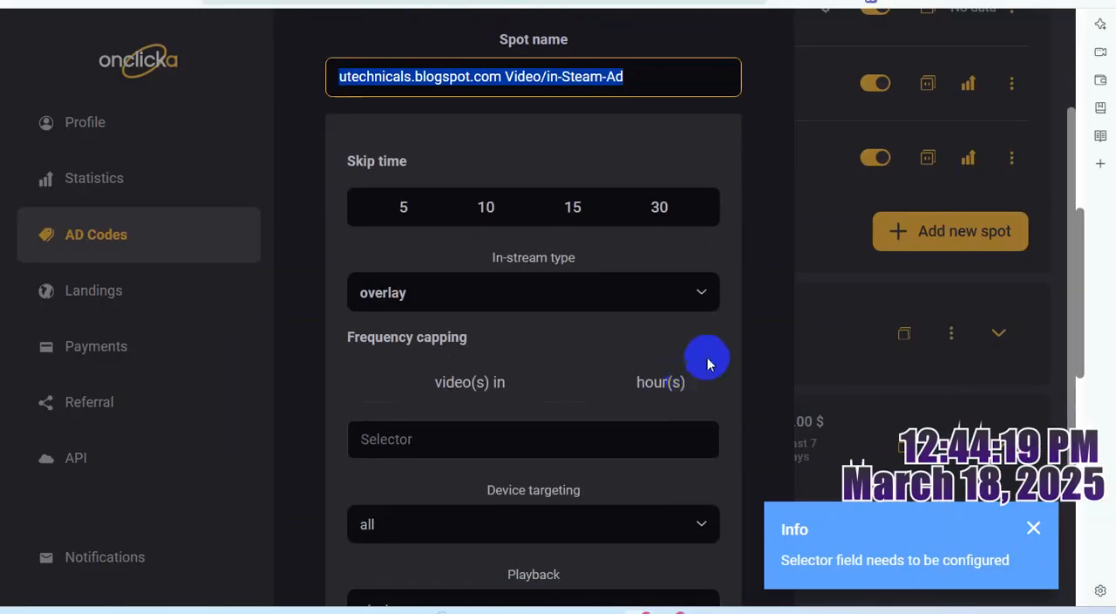
click(700, 296)
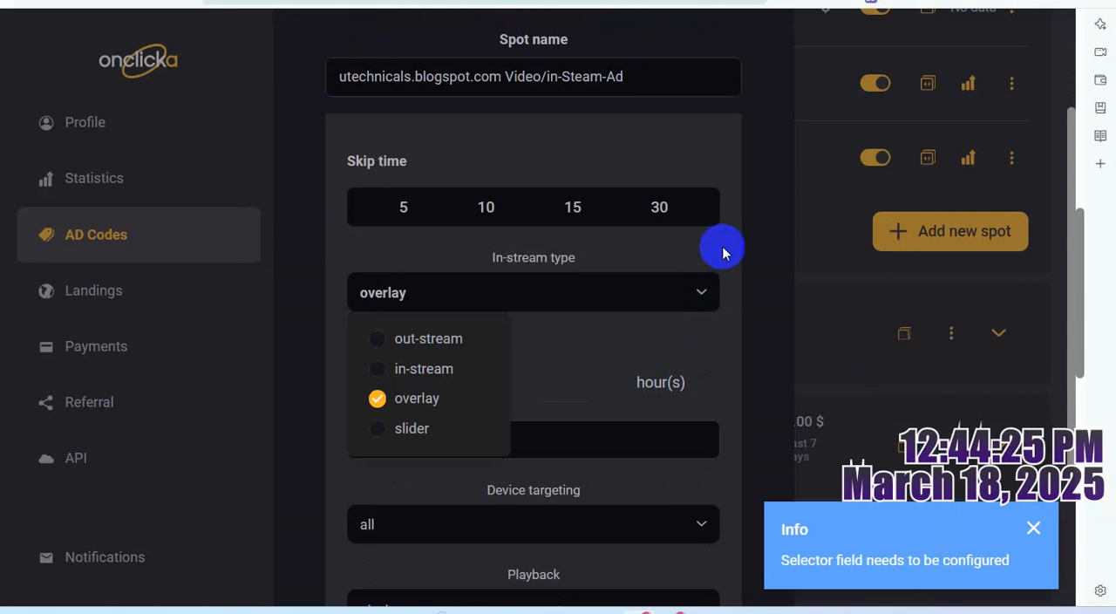
click(723, 251)
click(697, 292)
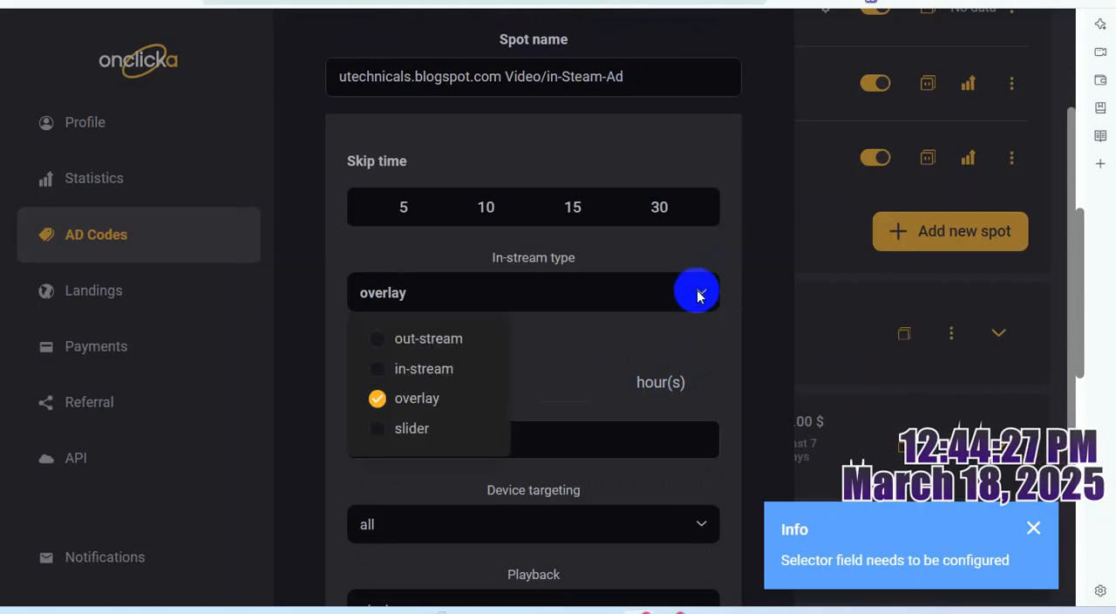
click(411, 432)
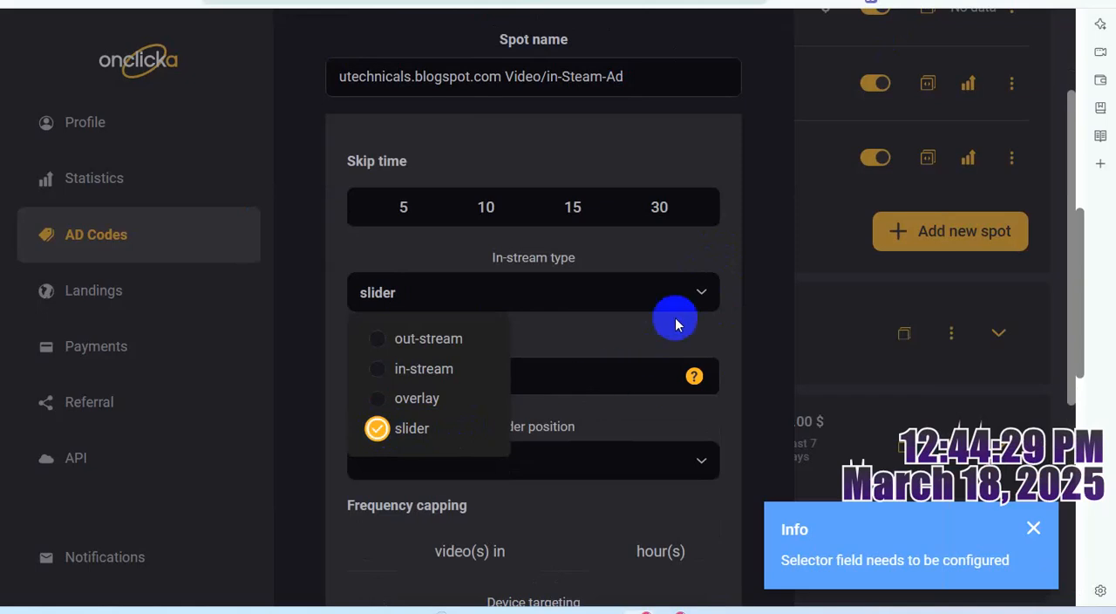
- Set the slider position of the new ad spot to bottom-right
scroll(710, 410, down, 1)
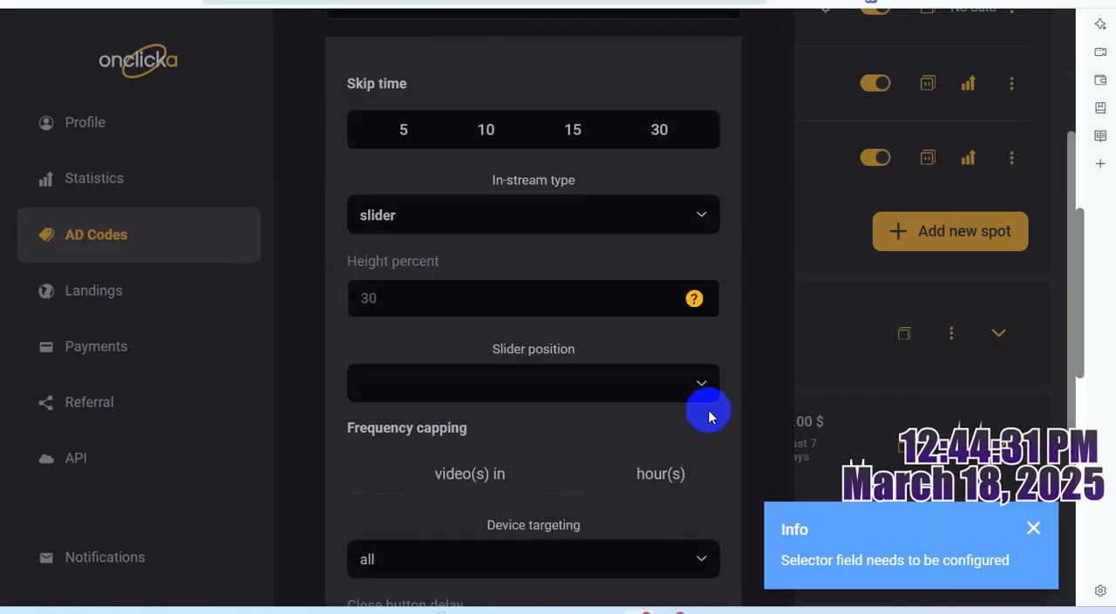
click(698, 384)
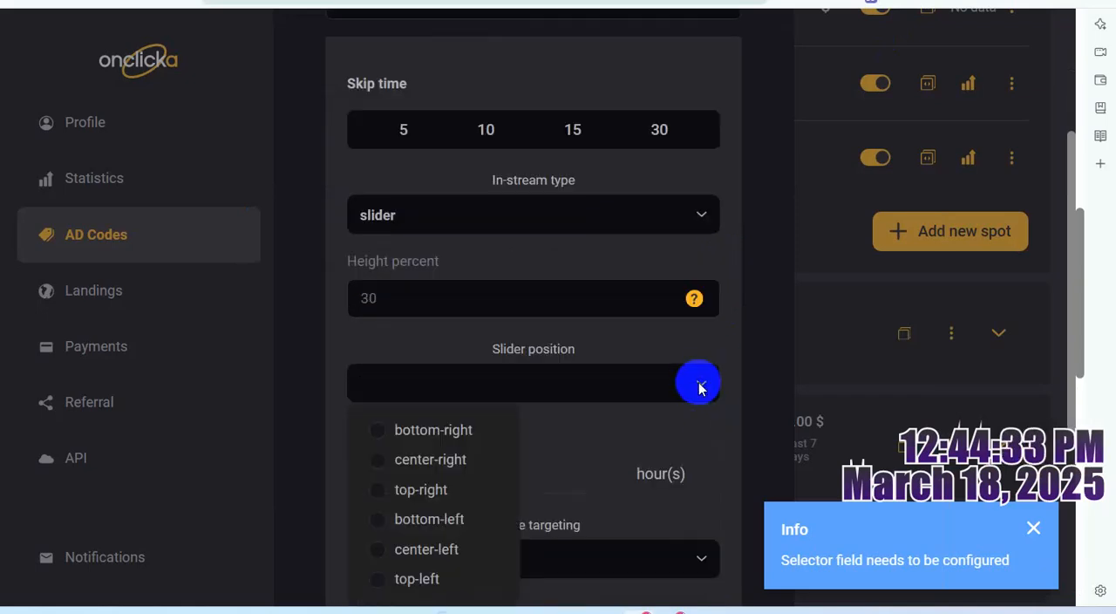
scroll(693, 410, down, 3)
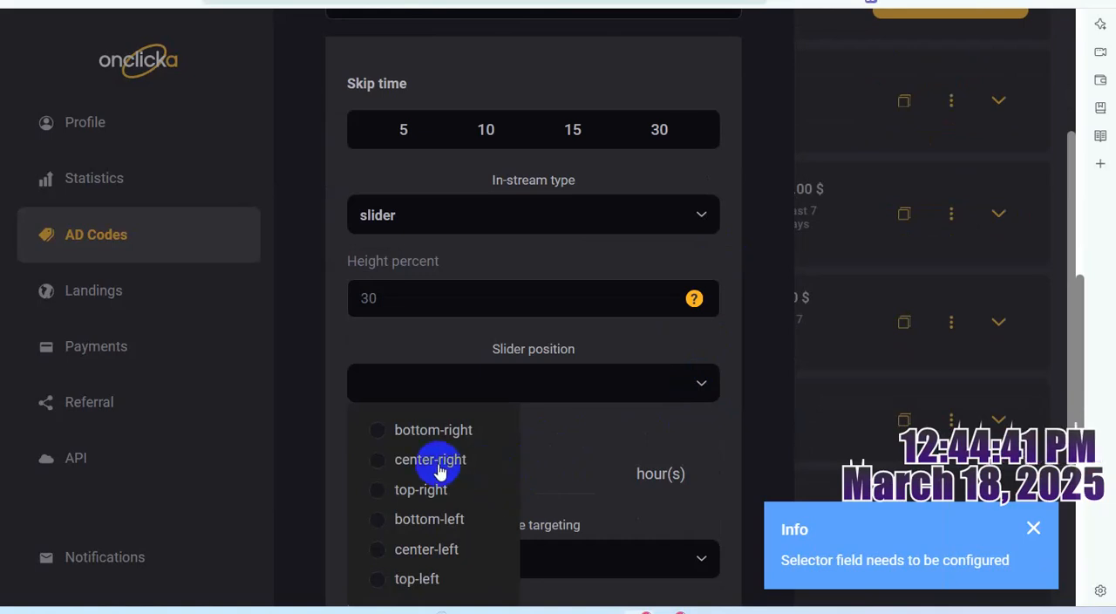
click(381, 435)
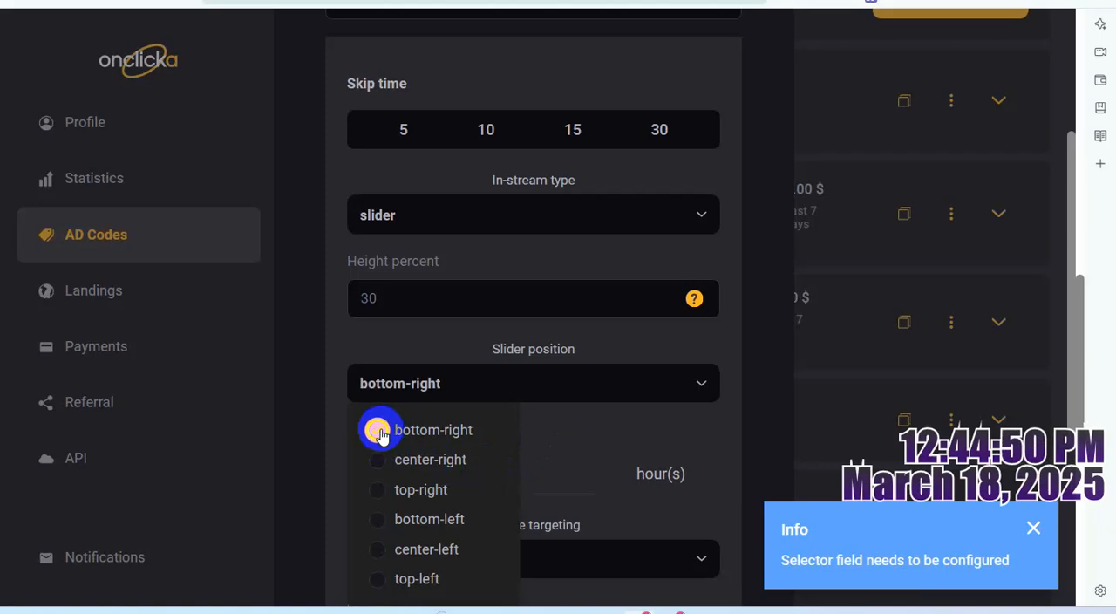
click(711, 426)
- Append "bottom-right" to the new ad spot's name, making it "utechnicals.blogspot.com Video/in-Steam-Ad bottom-right"
scroll(662, 443, up, 2)
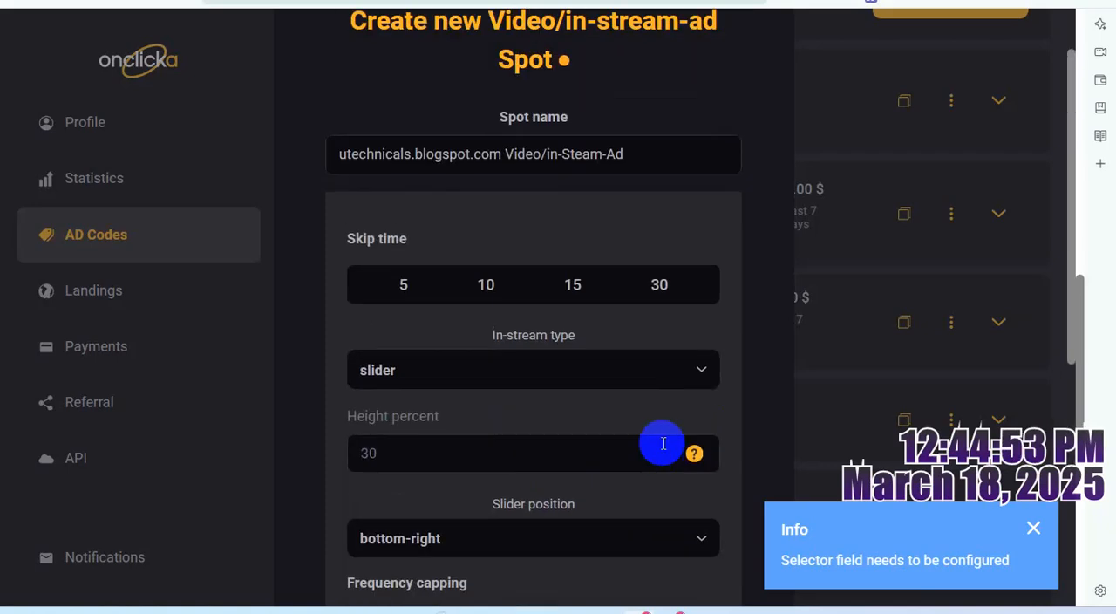
scroll(660, 441, down, 1)
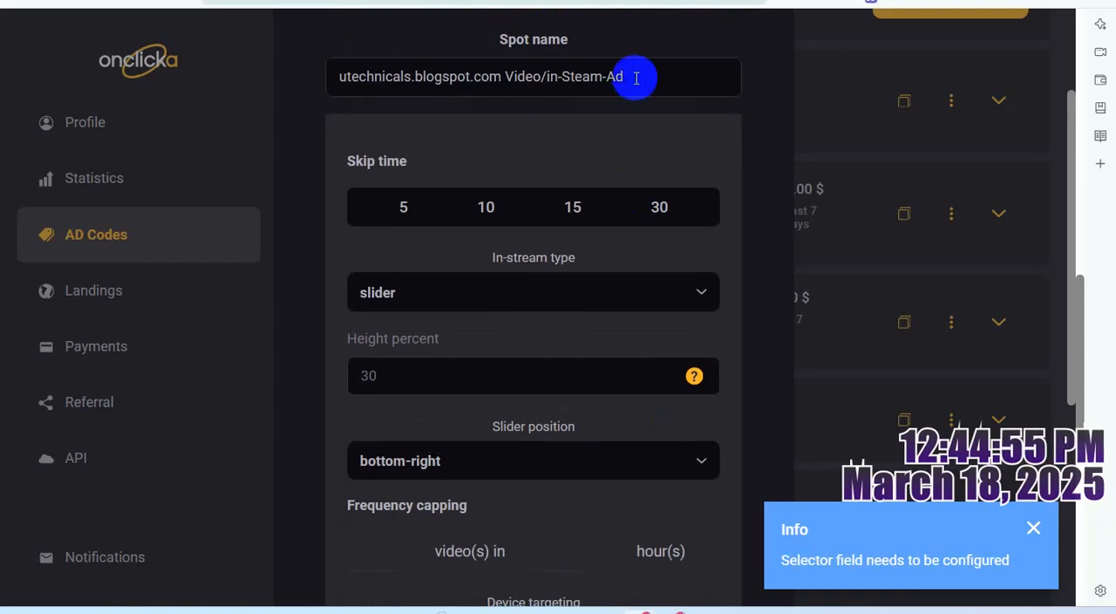
click(637, 78)
text(b)
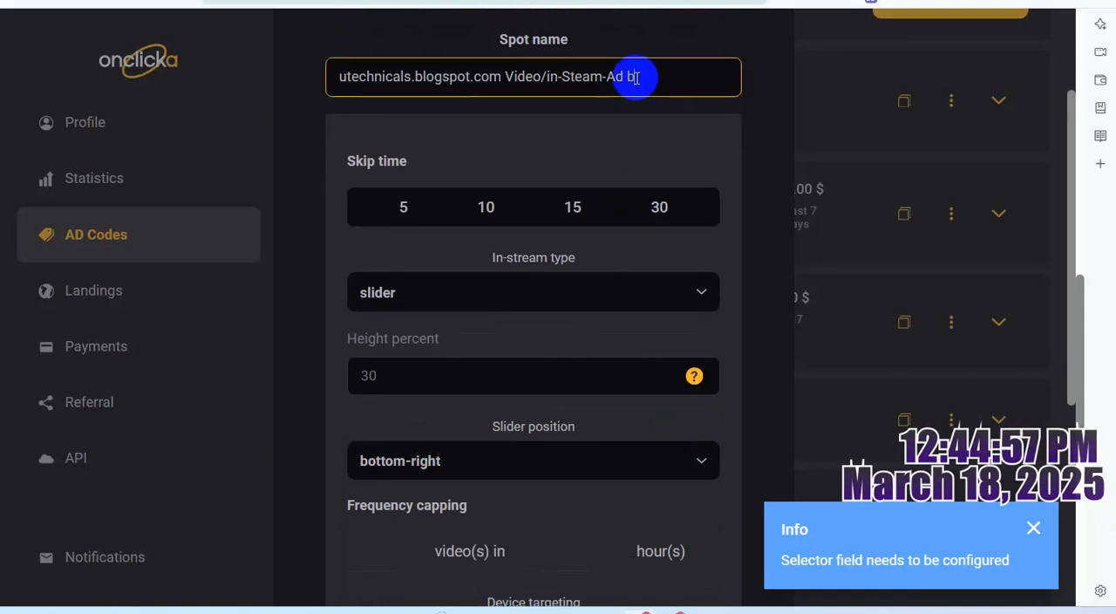
text(ottom-)
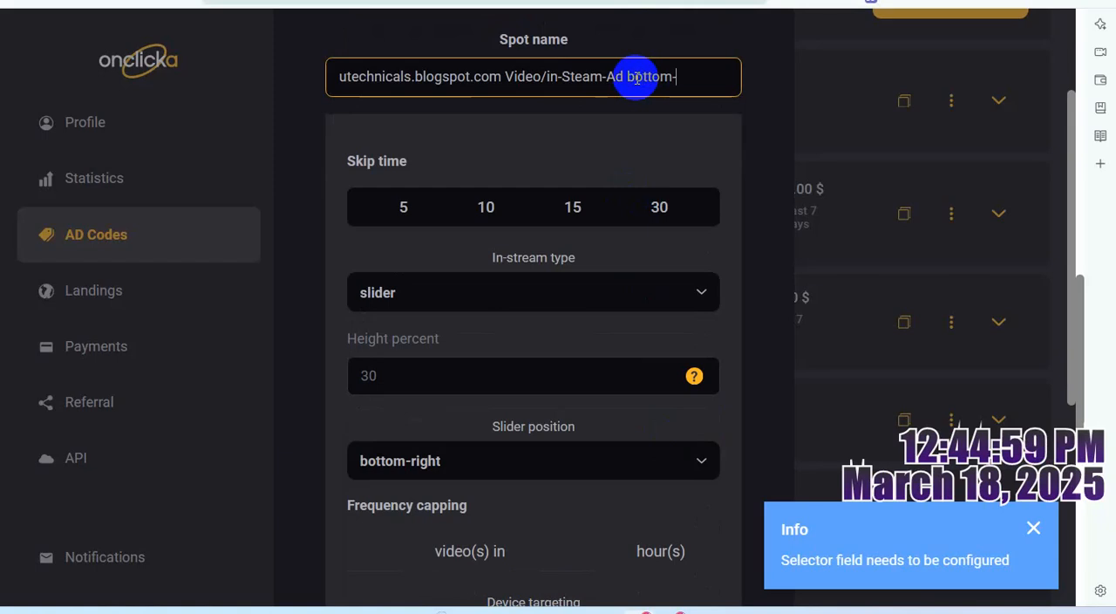
text(right)
- Copy the extended spot name over the previous Video/in-Steam-Ad line in the WordPad notes and add a new line below it
key(ctrl+a)
key(ctrl+c)
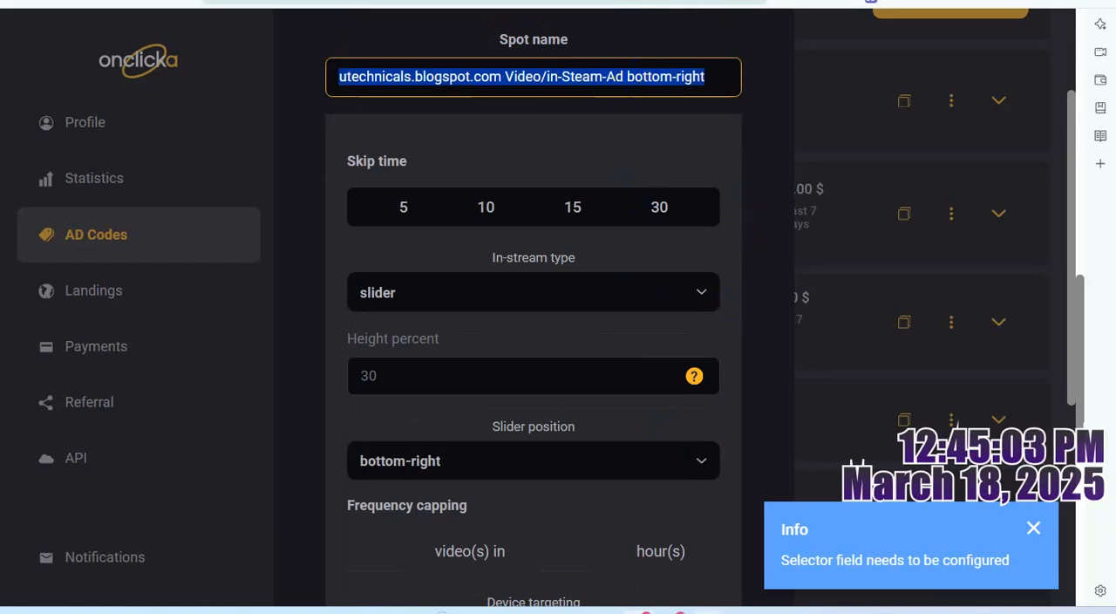
mouse_move(707, 610)
click(708, 558)
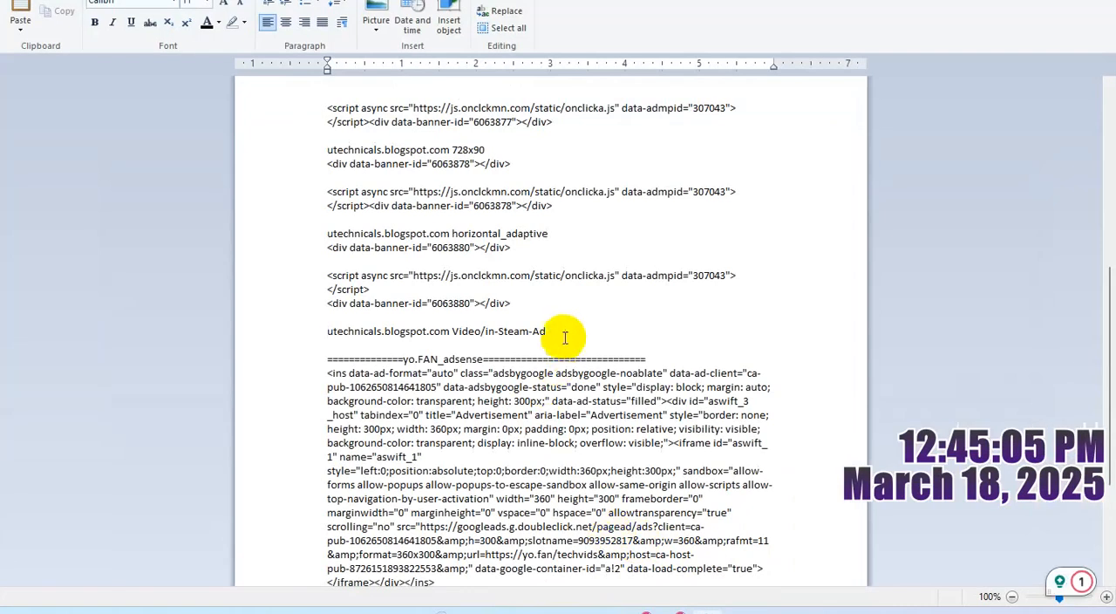
triple_click(566, 327)
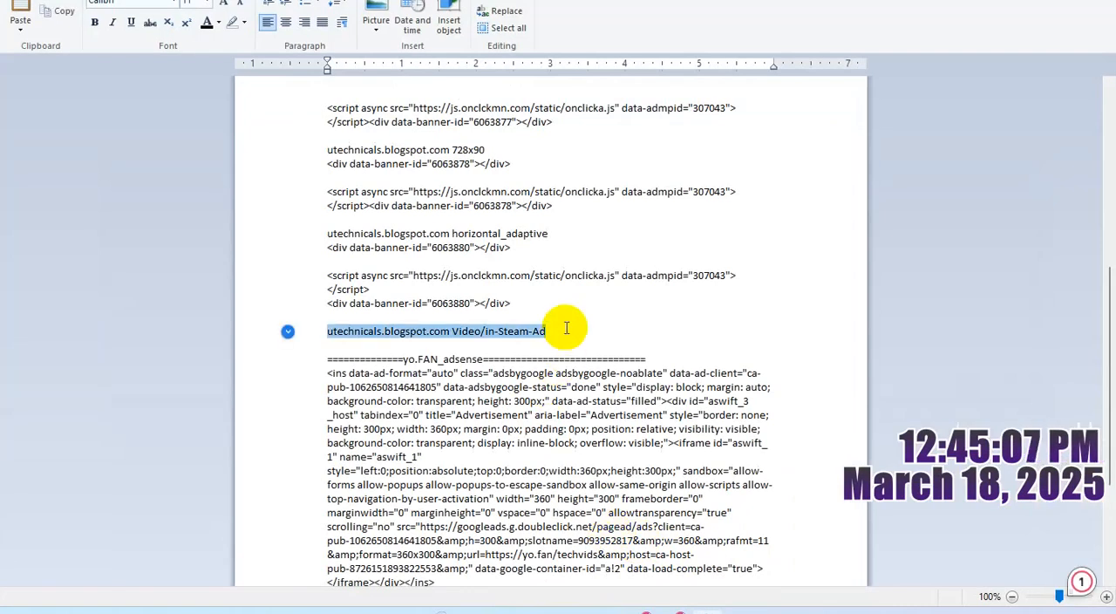
key(ctrl+v)
key(Return)
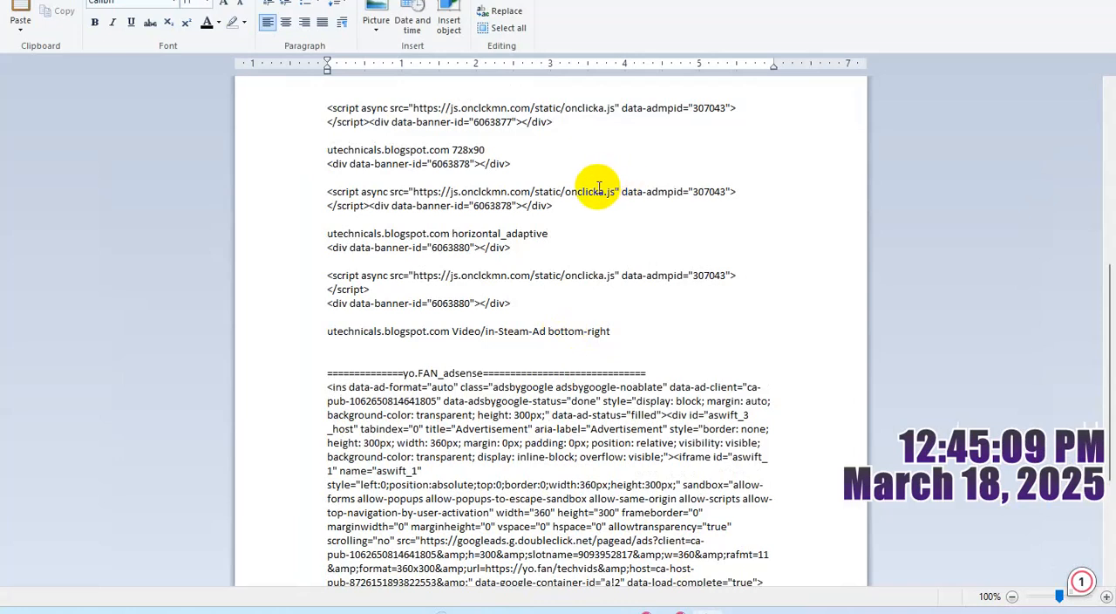
- Back in the Onclicka spot form, set the device targeting to all
key(alt+Tab)
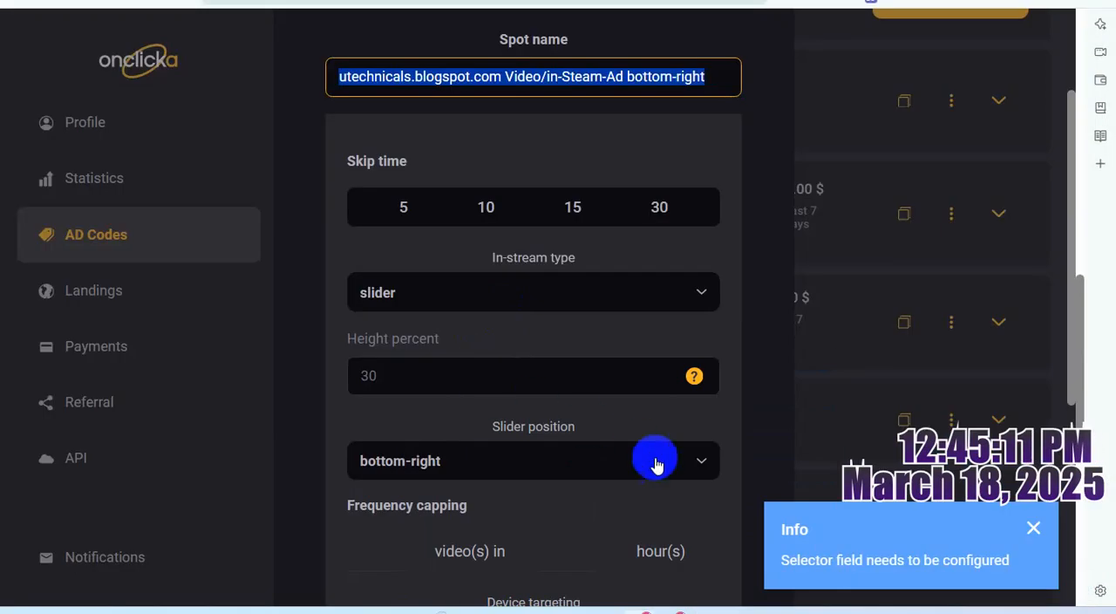
scroll(692, 478, down, 3)
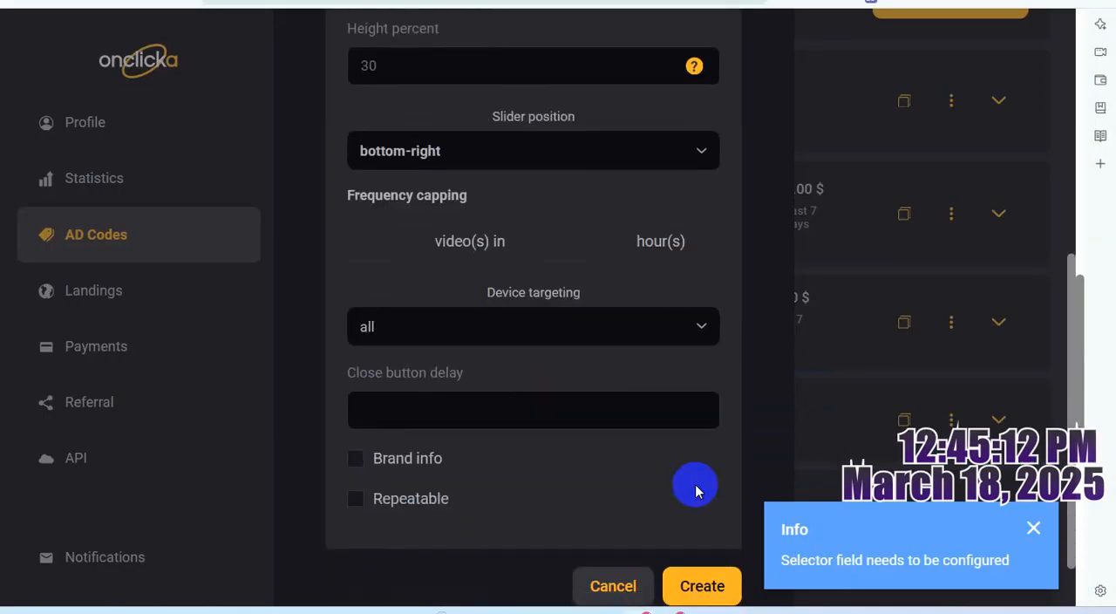
click(702, 329)
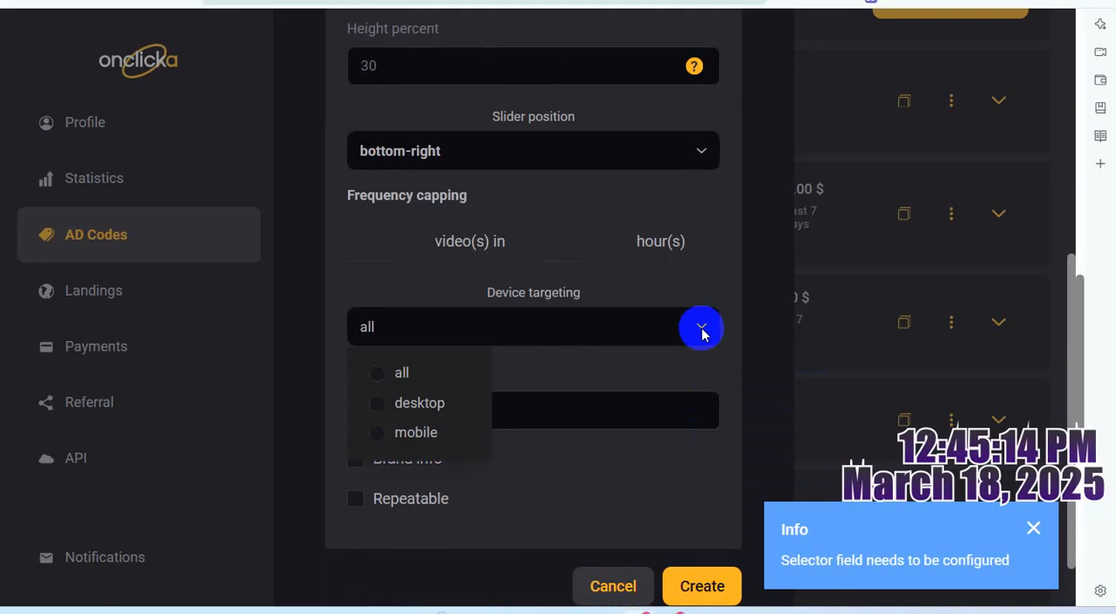
click(377, 373)
click(704, 280)
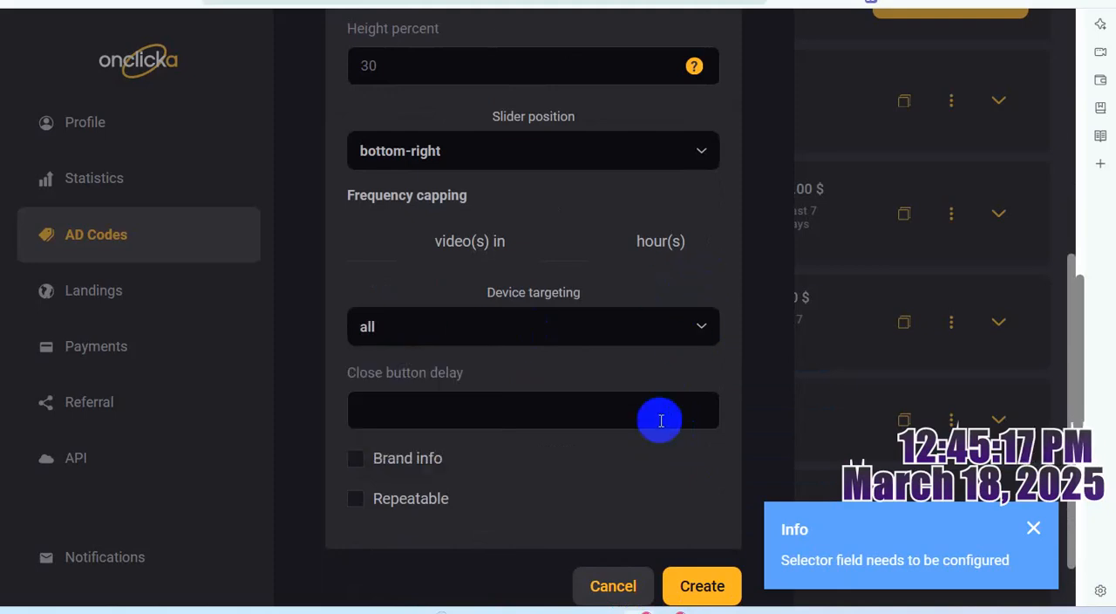
- Enable Brand info for the video ad spot and create the spot
scroll(660, 421, down, 1)
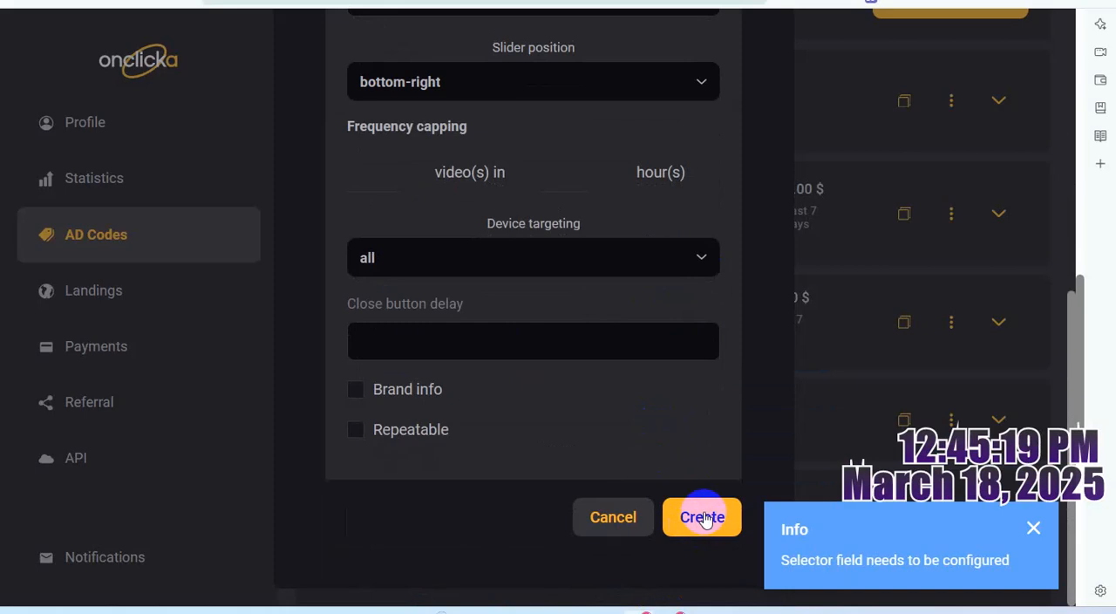
click(357, 392)
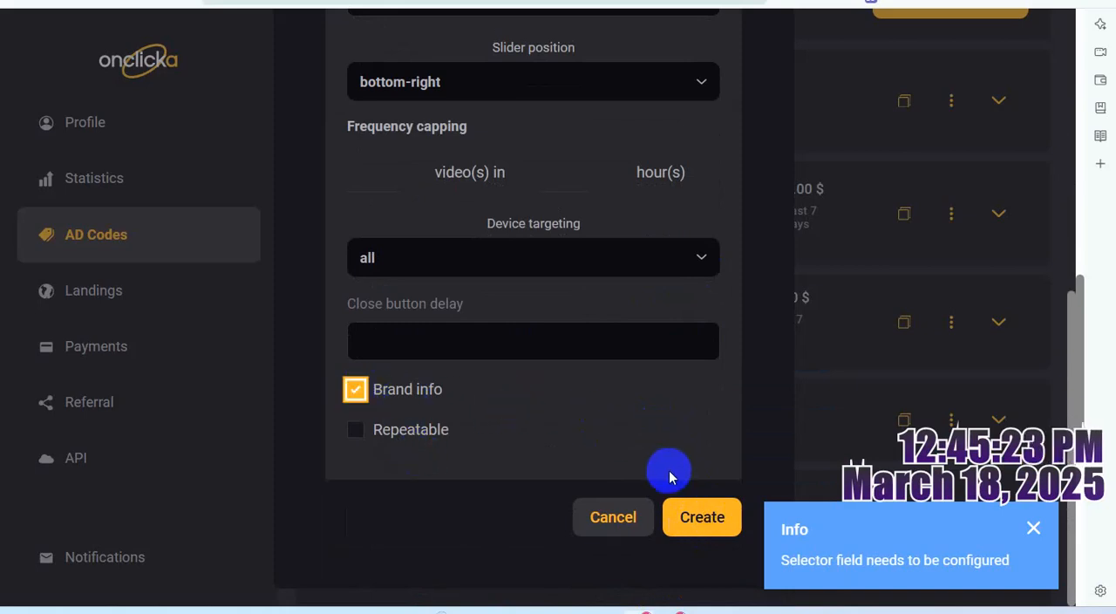
click(713, 520)
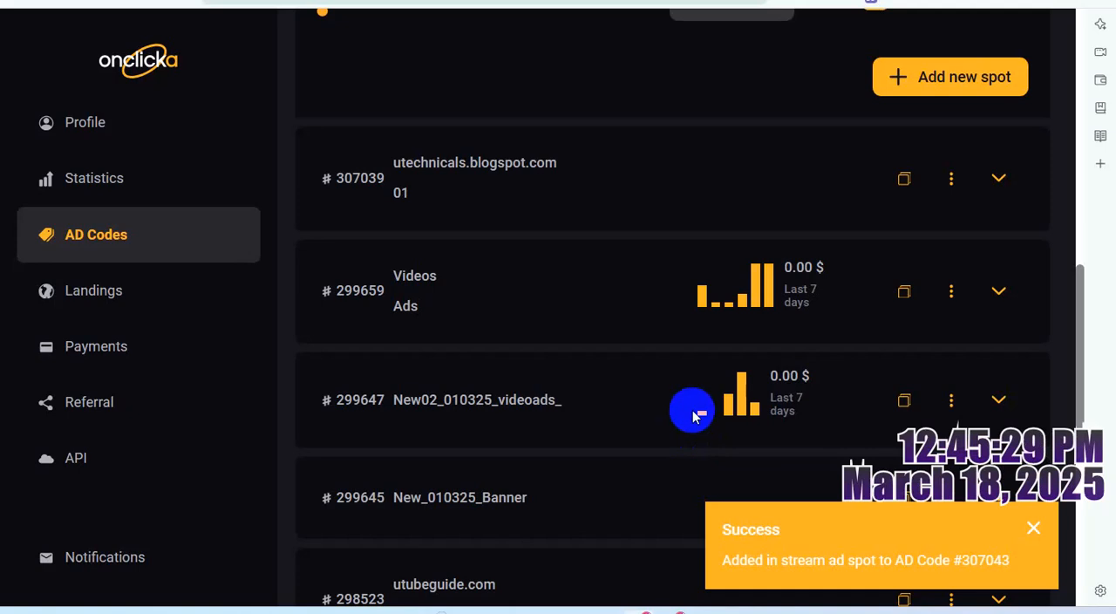
- Copy the new video/in-stream-ad spot's code and paste it below the spot name in the WordPad notes
scroll(693, 416, up, 4)
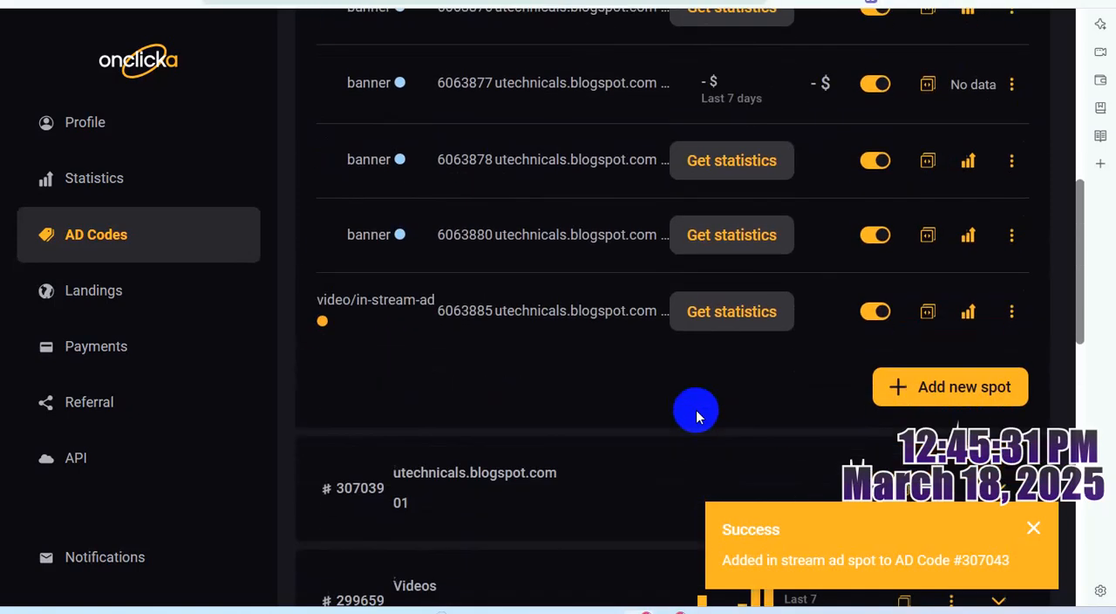
scroll(695, 416, down, 1)
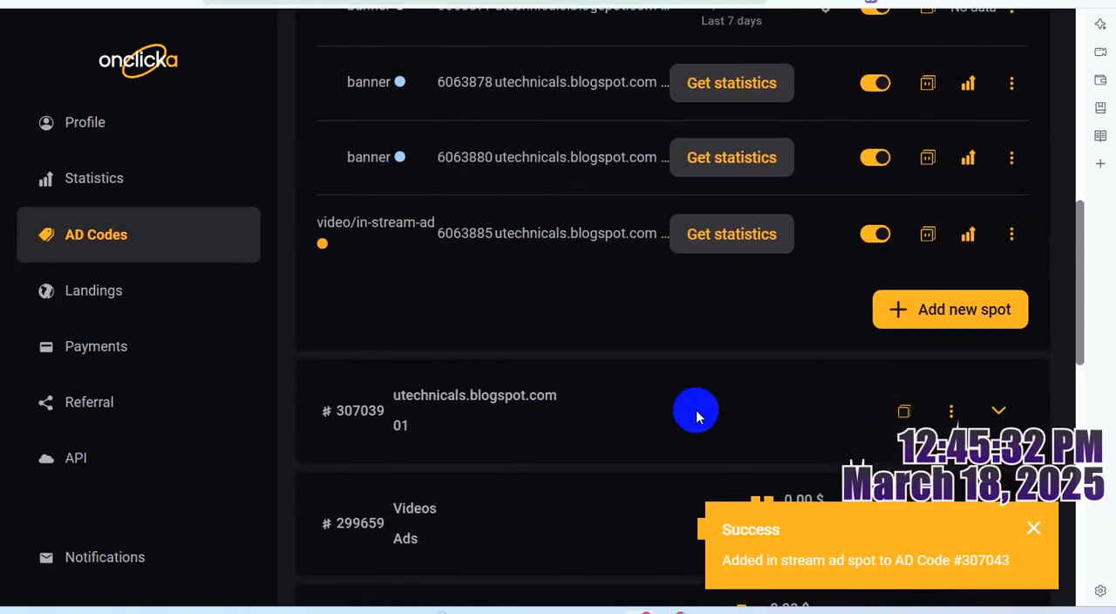
click(925, 237)
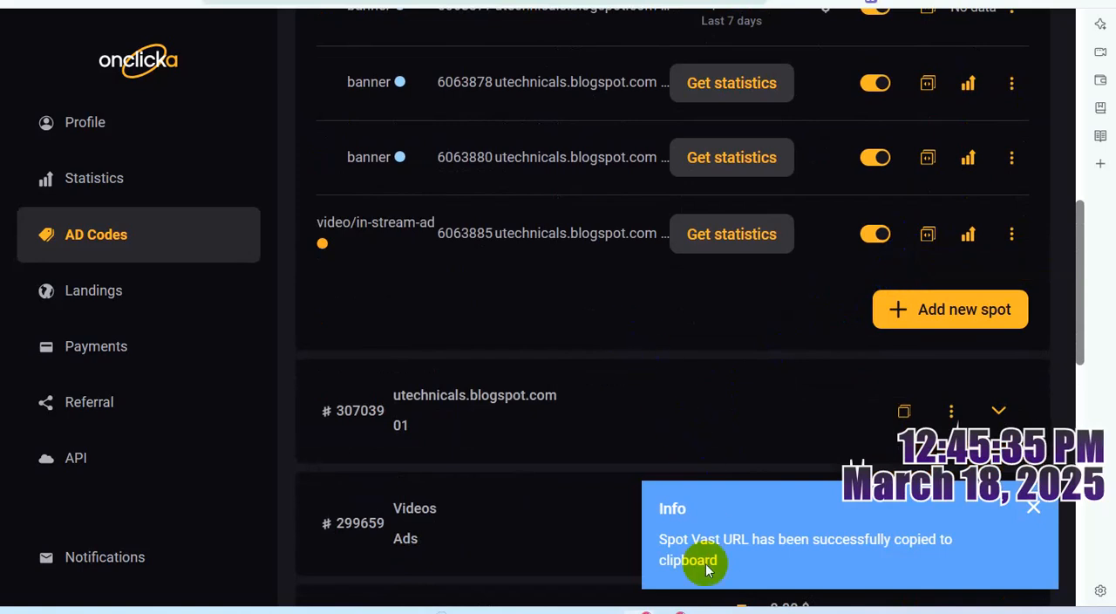
mouse_move(701, 608)
click(685, 523)
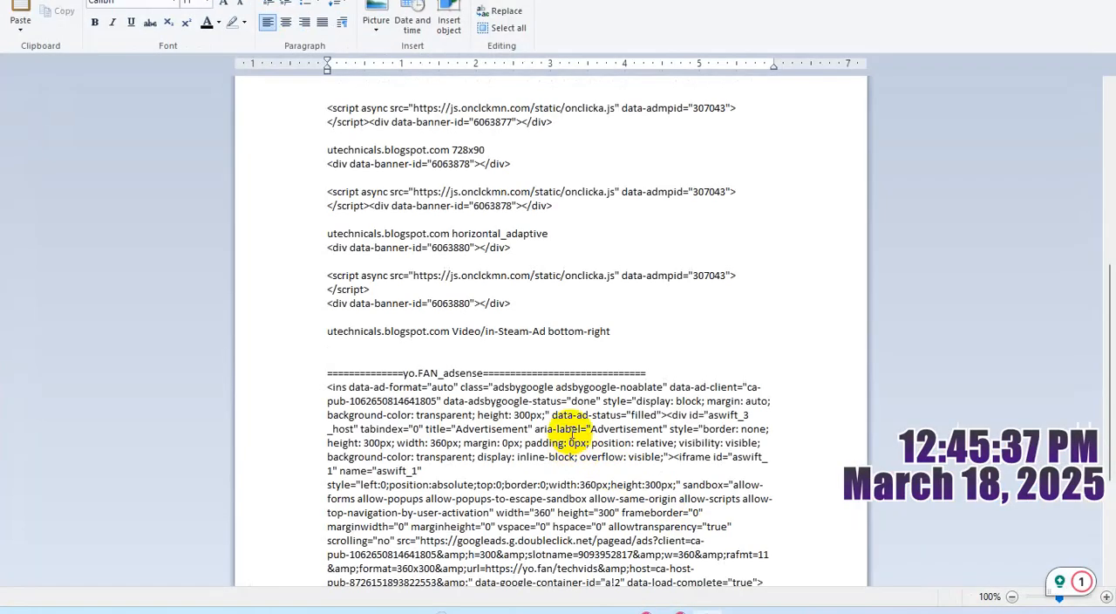
key(ctrl+v)
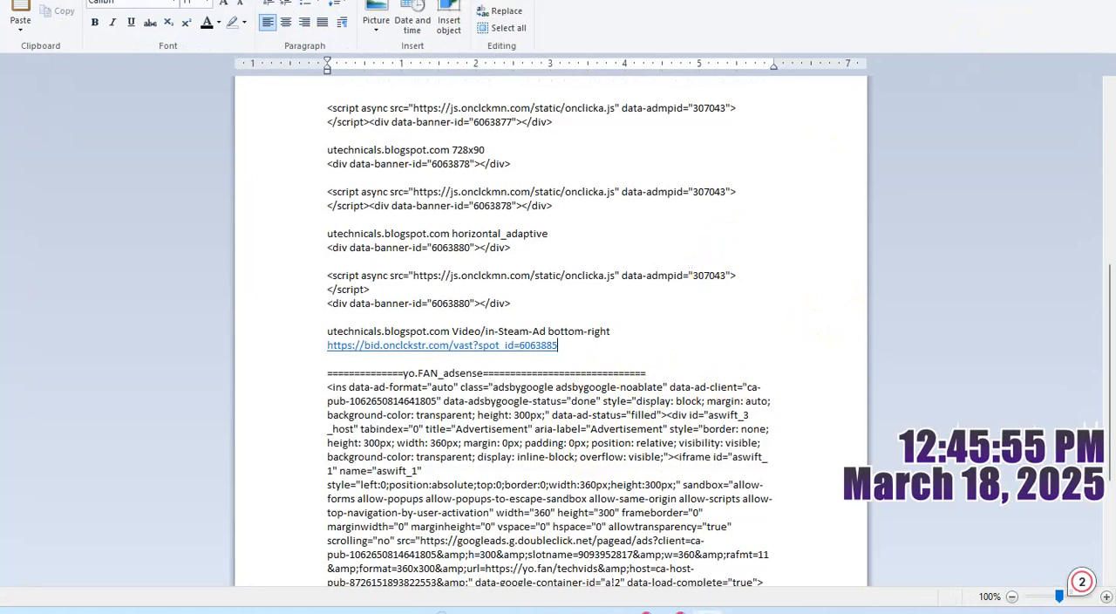
- Paste a second copy of the spot's VAST URL in the notes, one blank line below the first
click(1011, 0)
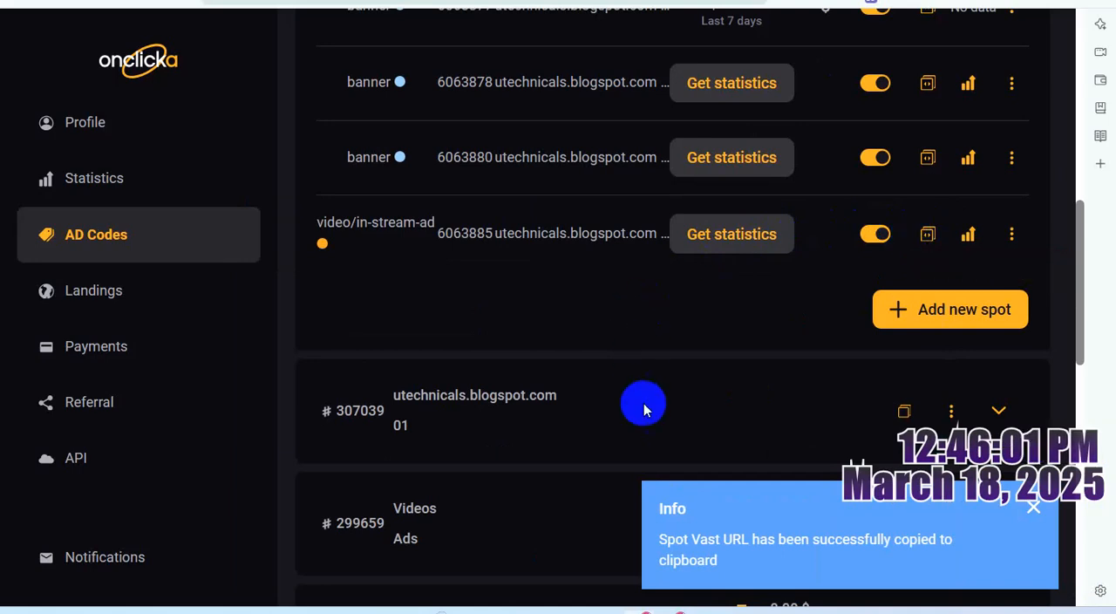
click(706, 610)
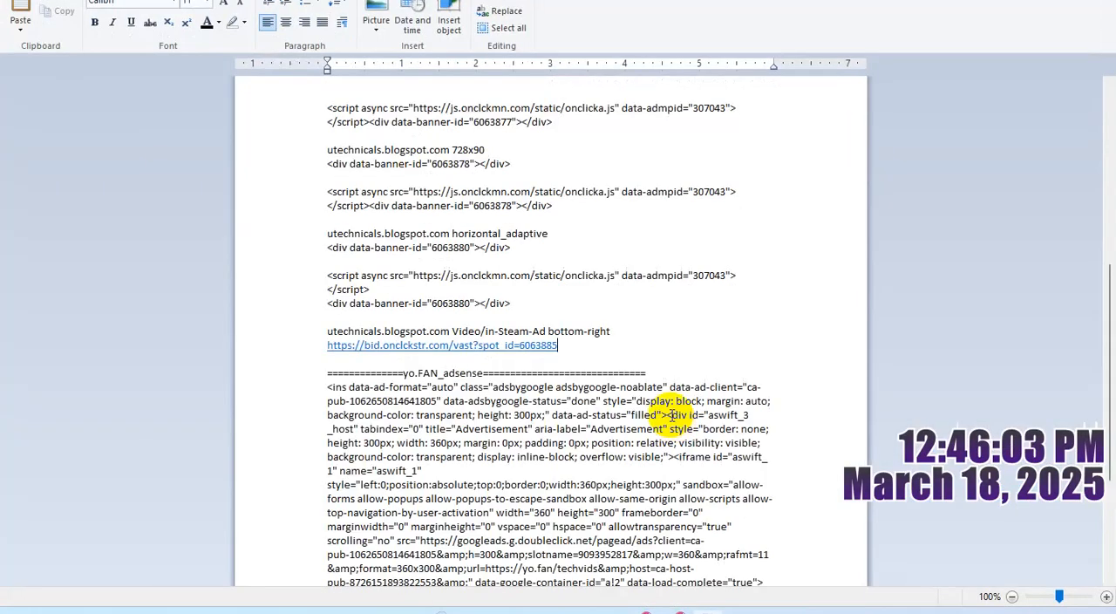
key(Return)
key(Return)
key(ctrl+v)
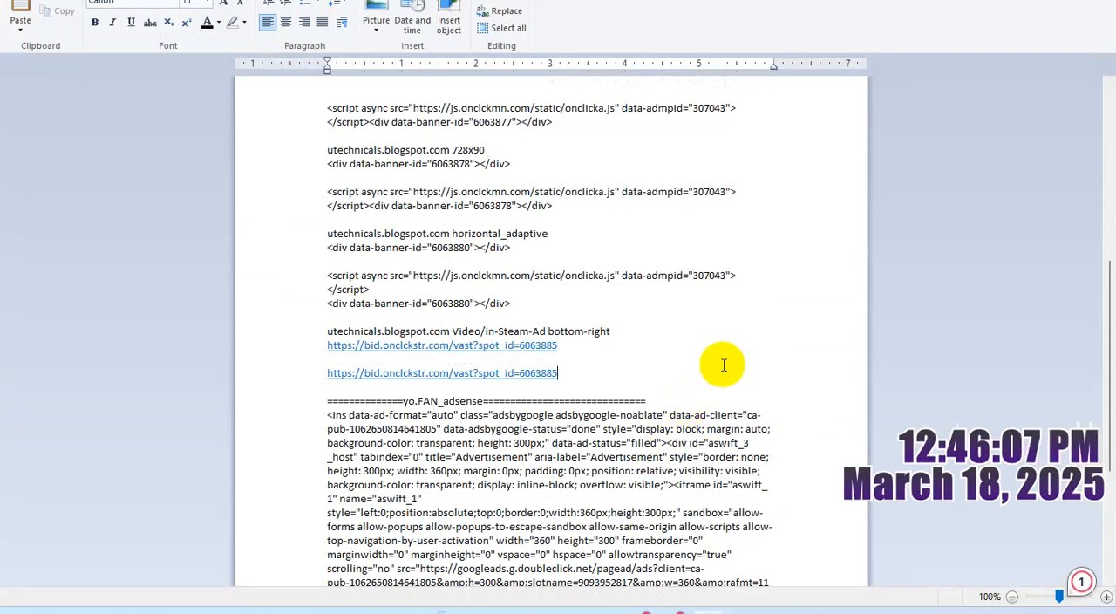
- Copy the onclicka.js script tag from below the divider line in the notes and paste it above the second VAST URL
scroll(721, 366, up, 4)
scroll(725, 362, up, 3)
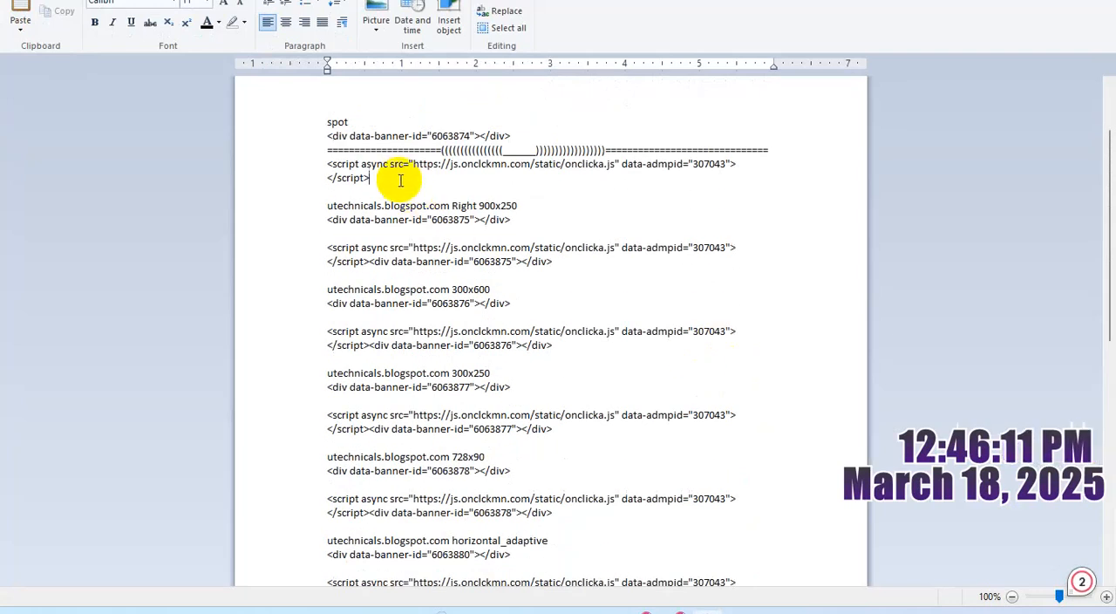
drag(400, 181, 309, 175)
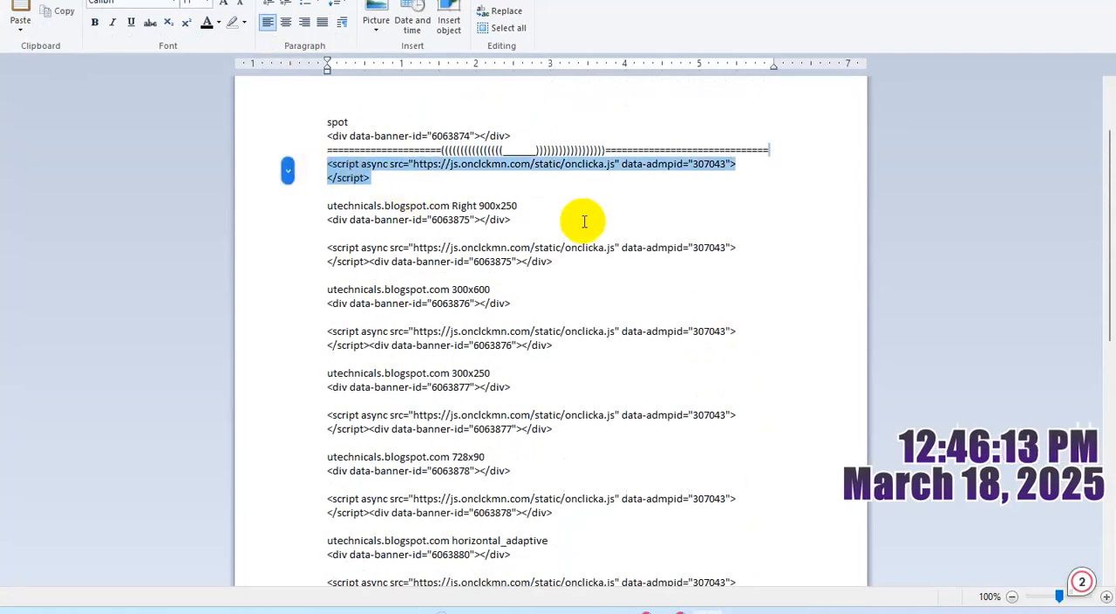
scroll(610, 244, up, 2)
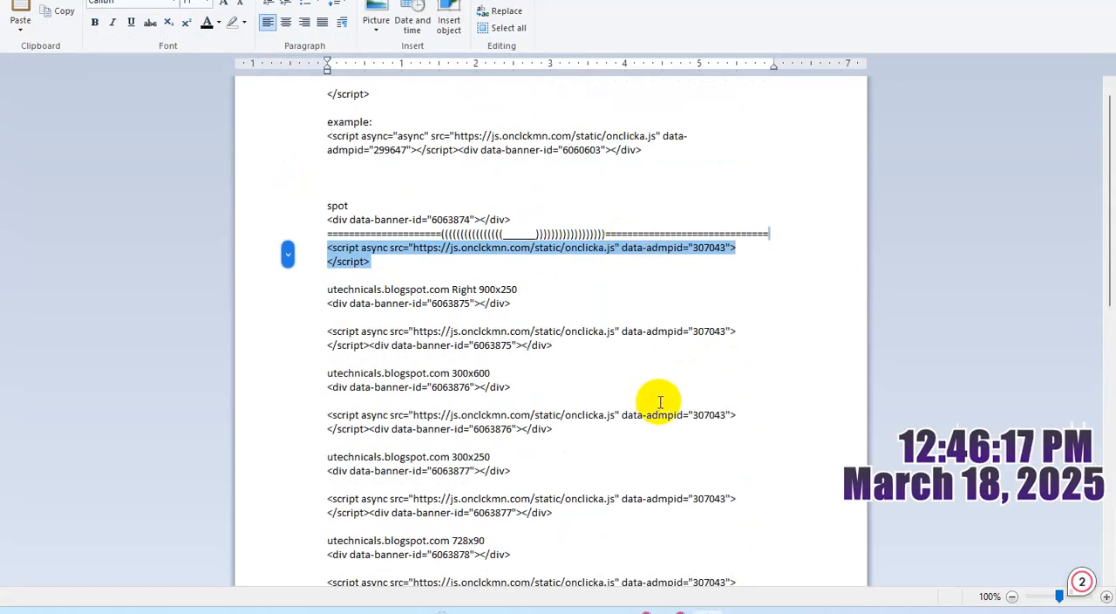
scroll(660, 399, down, 10)
scroll(667, 400, down, 1)
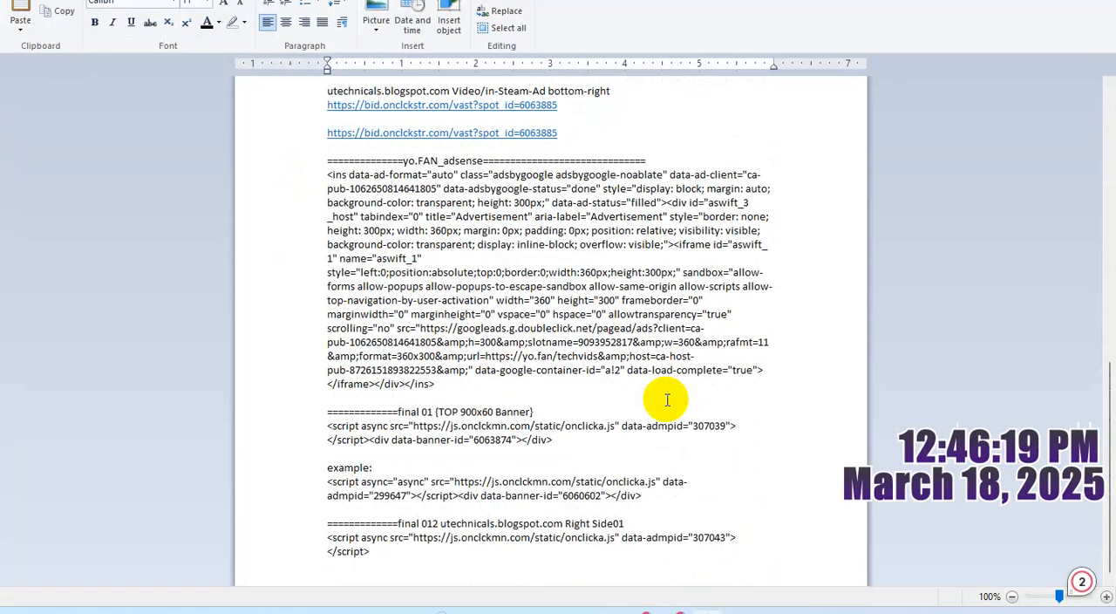
scroll(627, 422, up, 3)
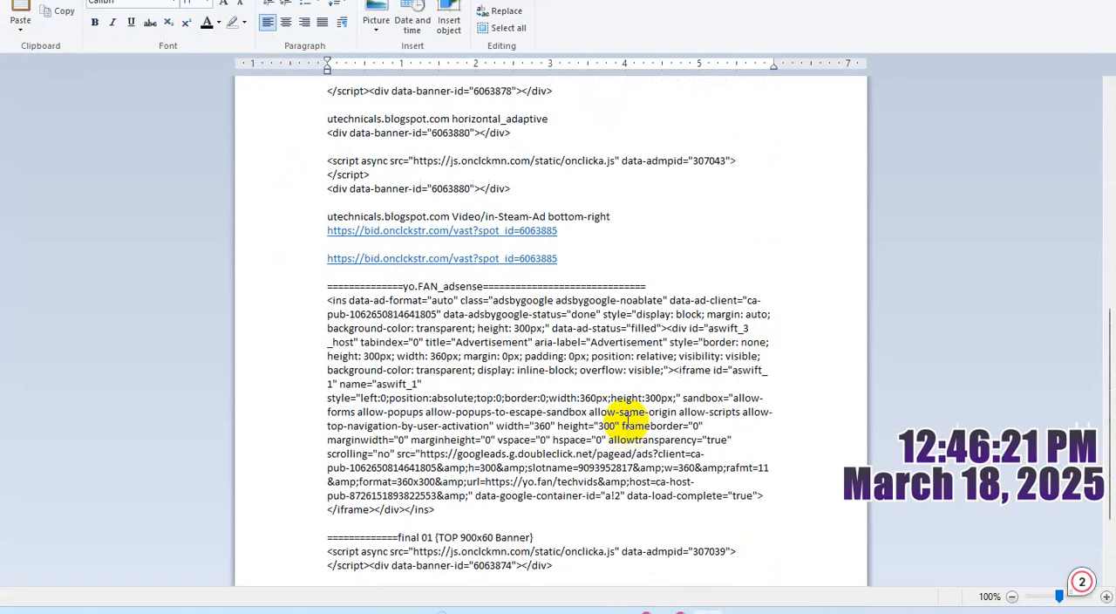
click(604, 263)
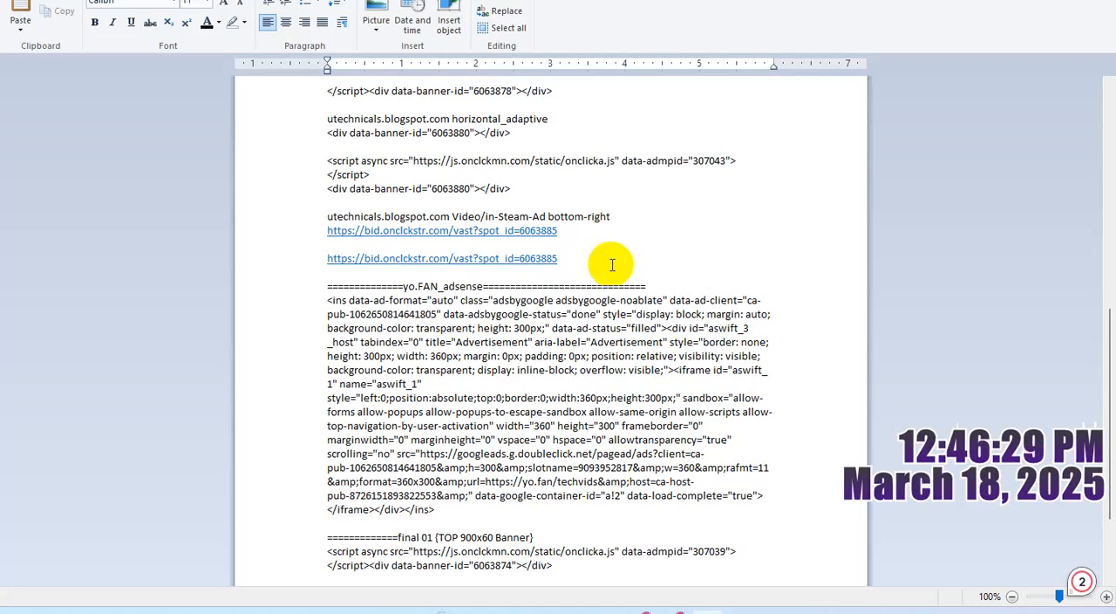
key(ctrl+v)
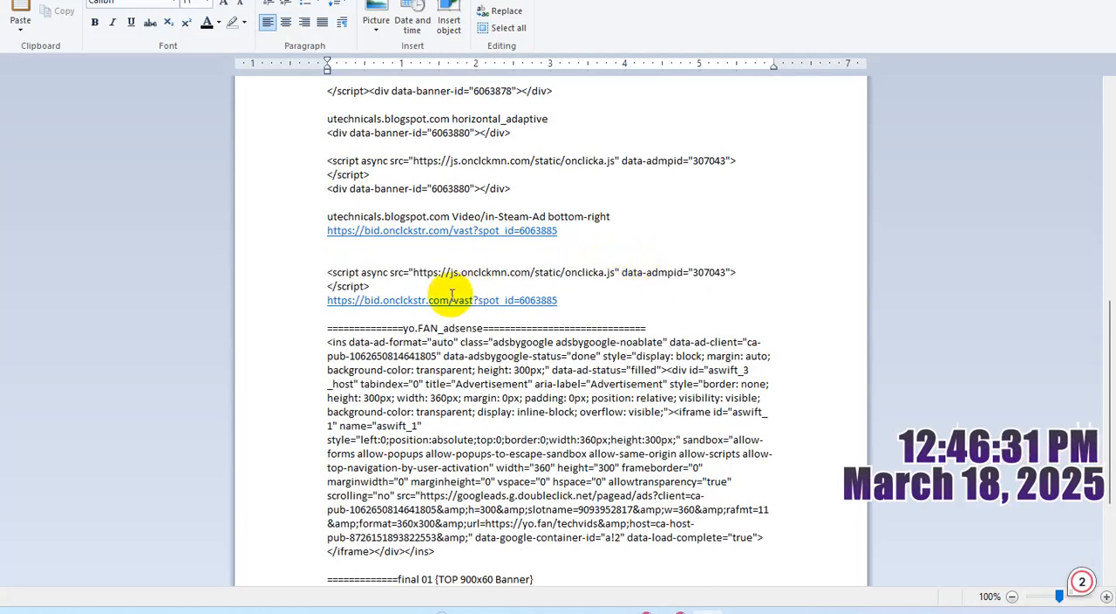
- Remove the line break between the pasted script's closing tag and the second VAST URL
key(shift+Up)
key(shift+Up)
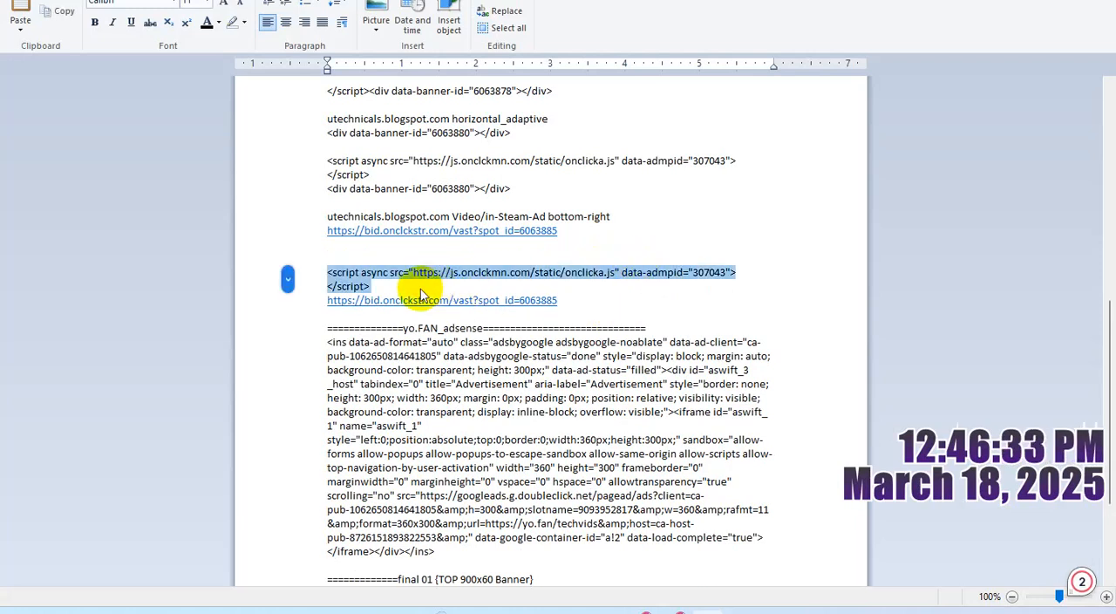
click(421, 287)
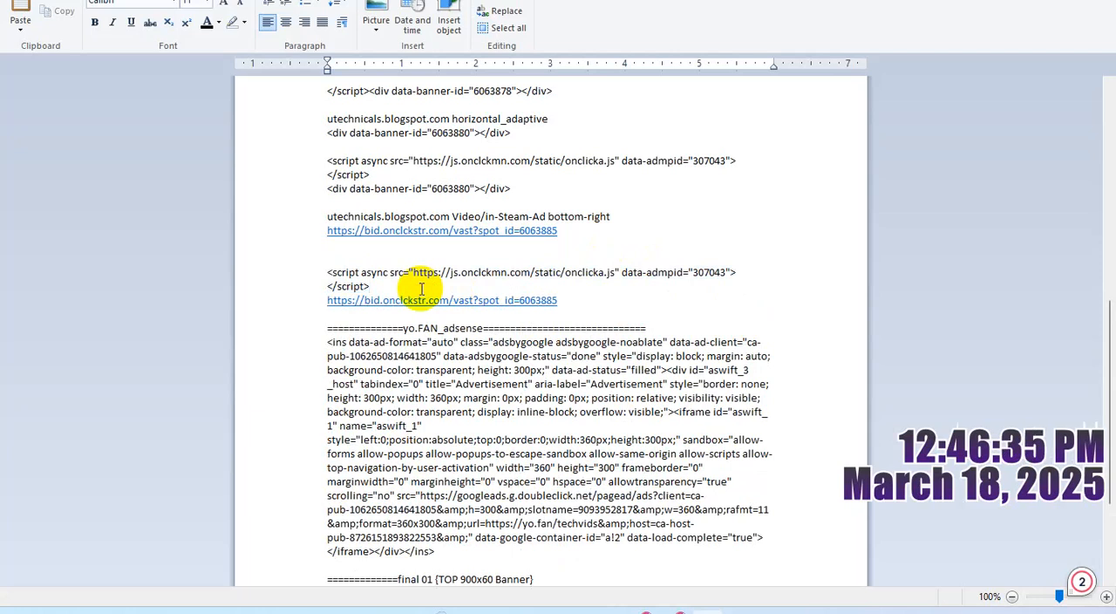
key(Delete)
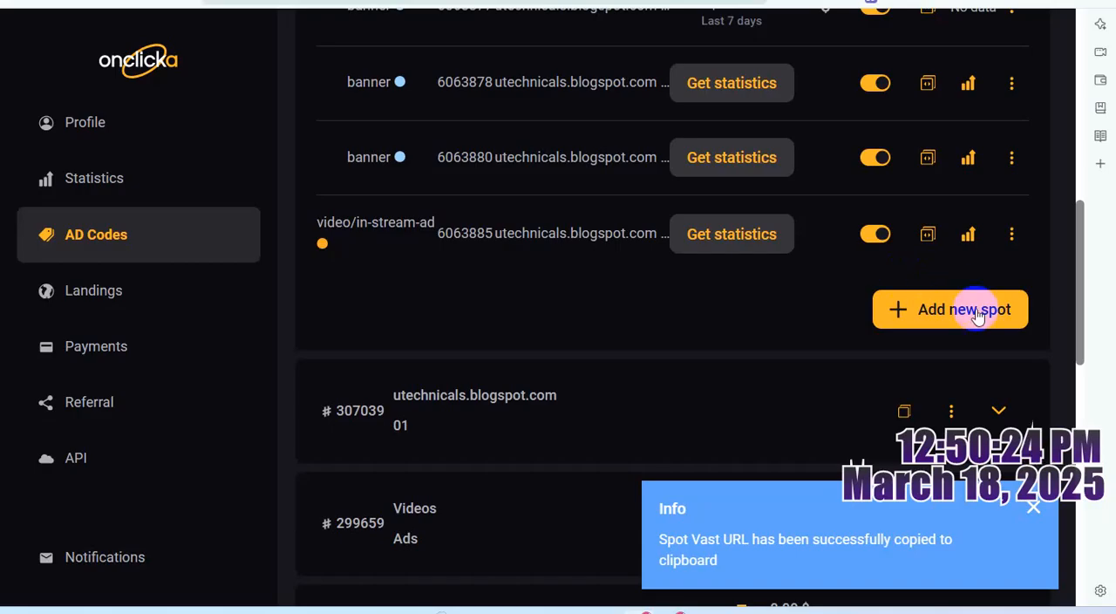
- Switch to Onclicka and start another new video/in-stream-ad spot under the same ad code
click(977, 316)
scroll(977, 317, down, 2)
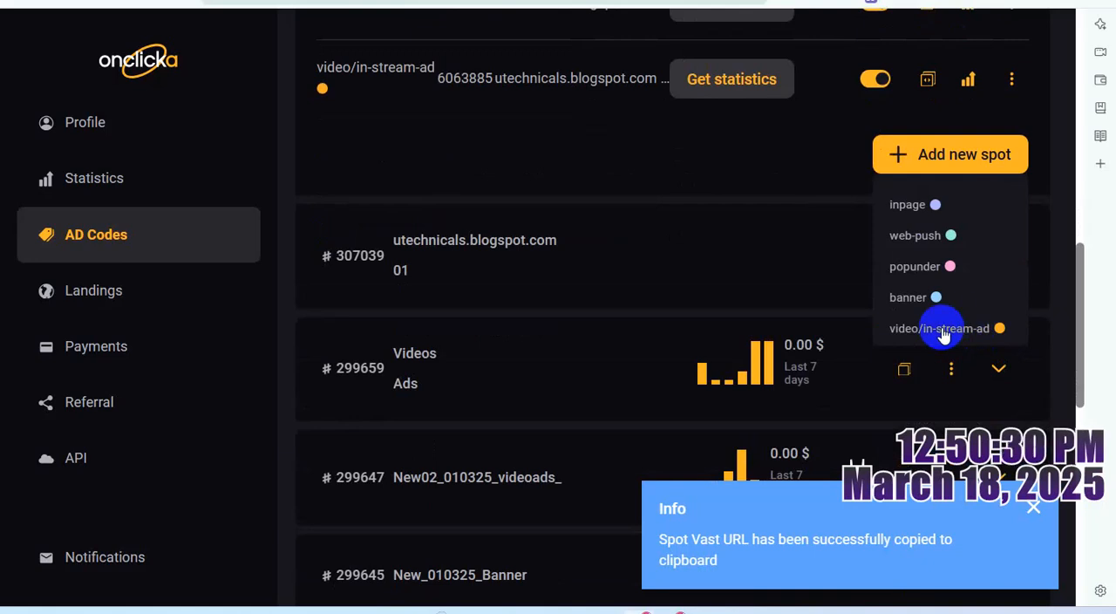
click(942, 334)
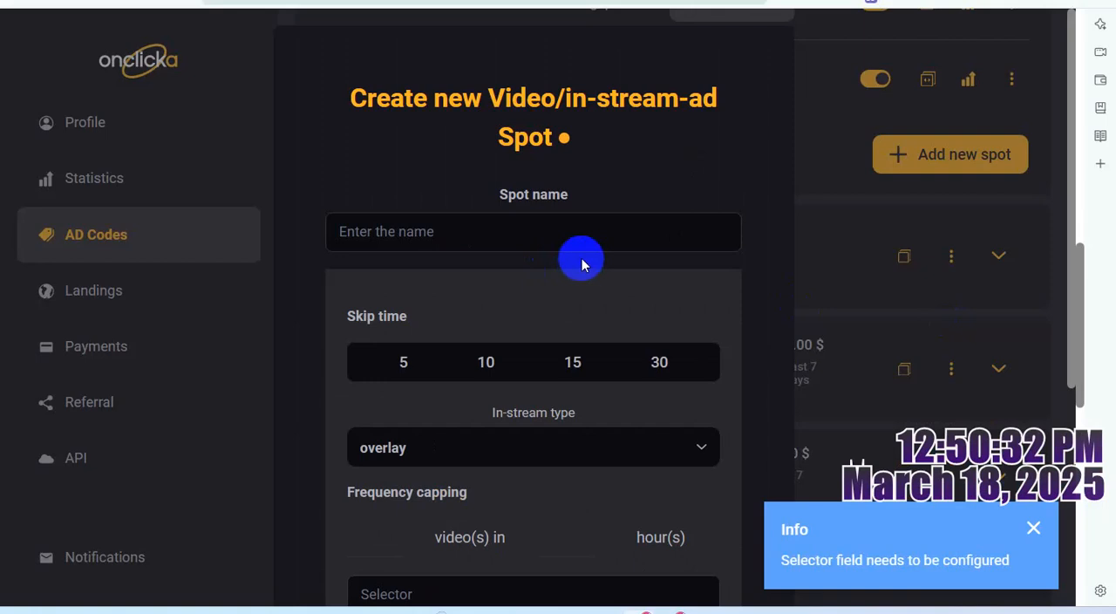
- Set the new video spot's in-stream type to in-stream
scroll(557, 253, down, 4)
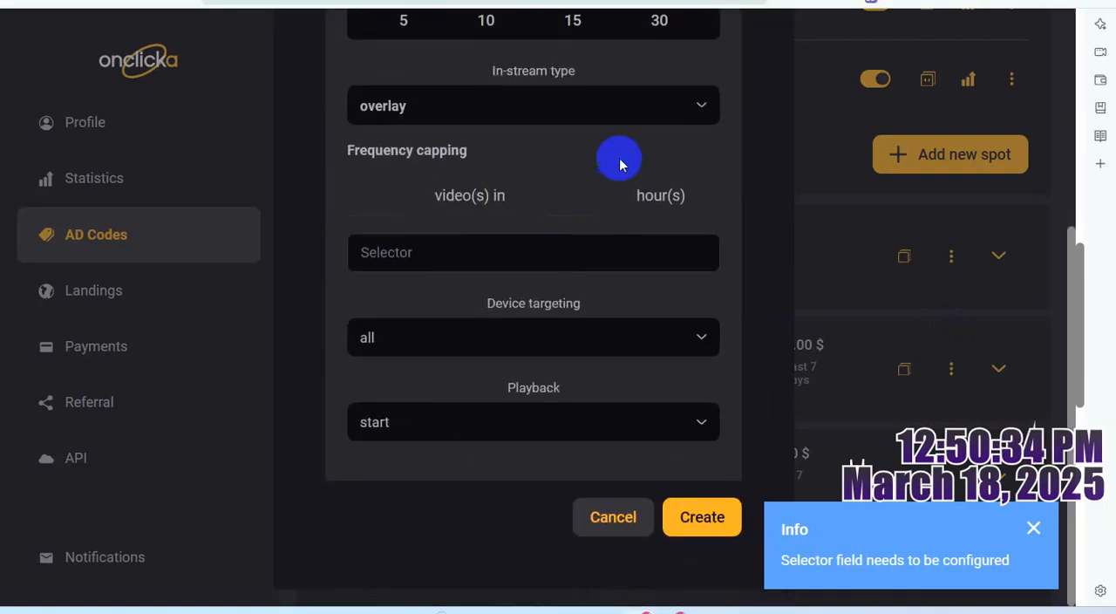
click(654, 116)
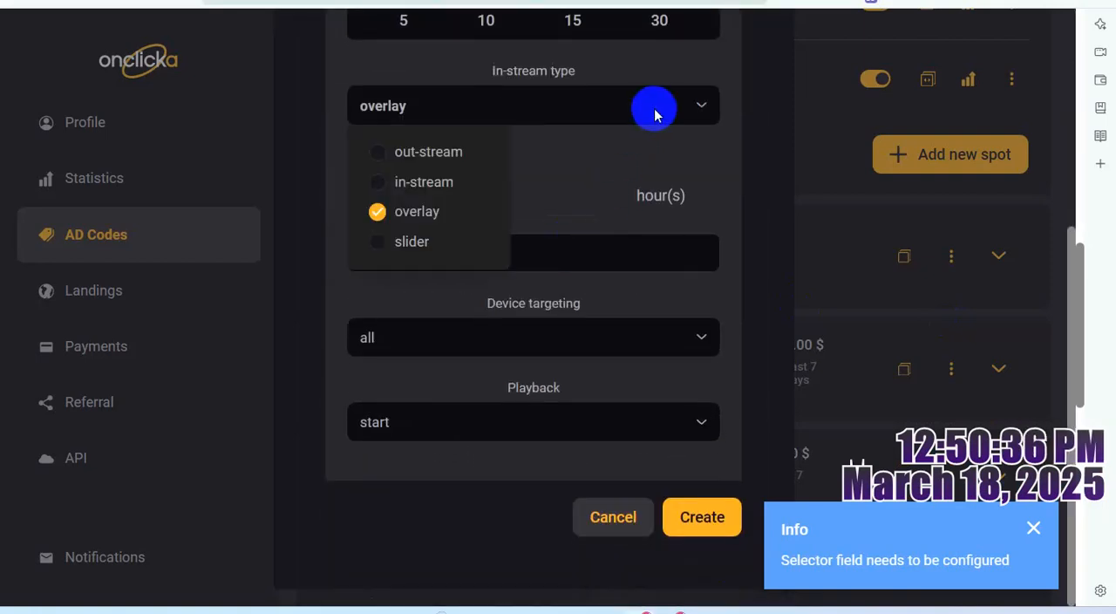
click(376, 182)
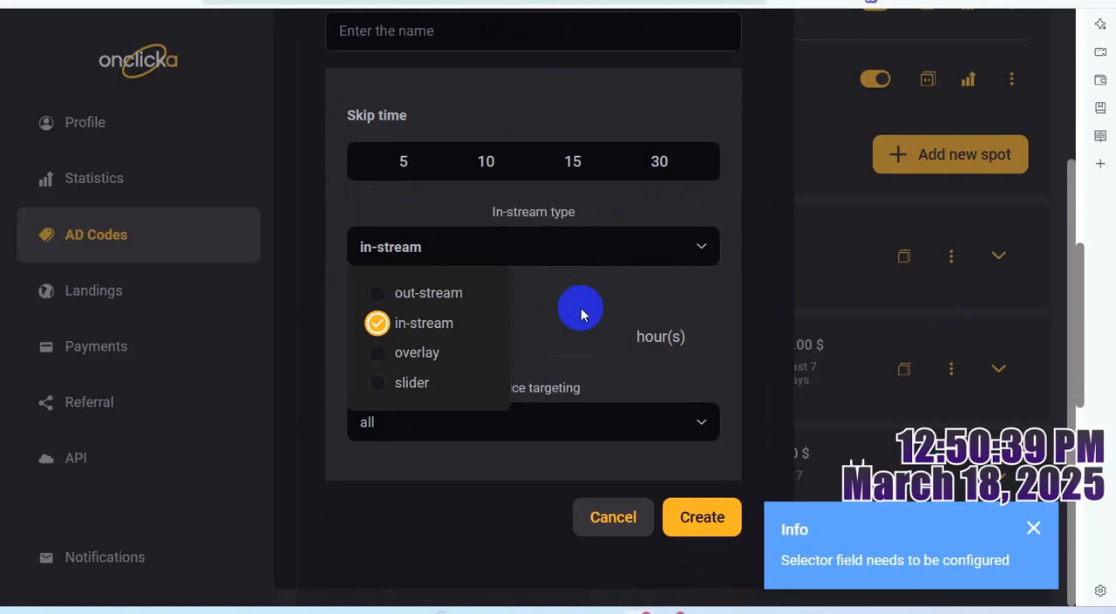
click(725, 214)
- Switch to the WordPad notes and copy "utechnicals.blogspot.com Video/in-Steam" from the bottom-right entry onto a new line below its VAST URL, after a blank line
mouse_move(706, 608)
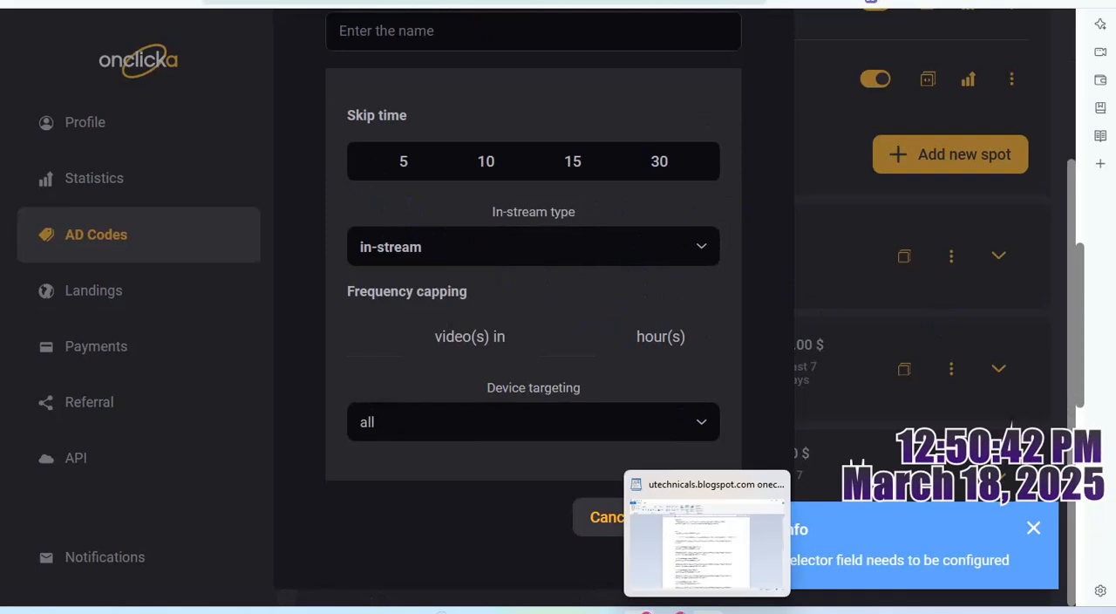
click(704, 543)
scroll(558, 426, down, 6)
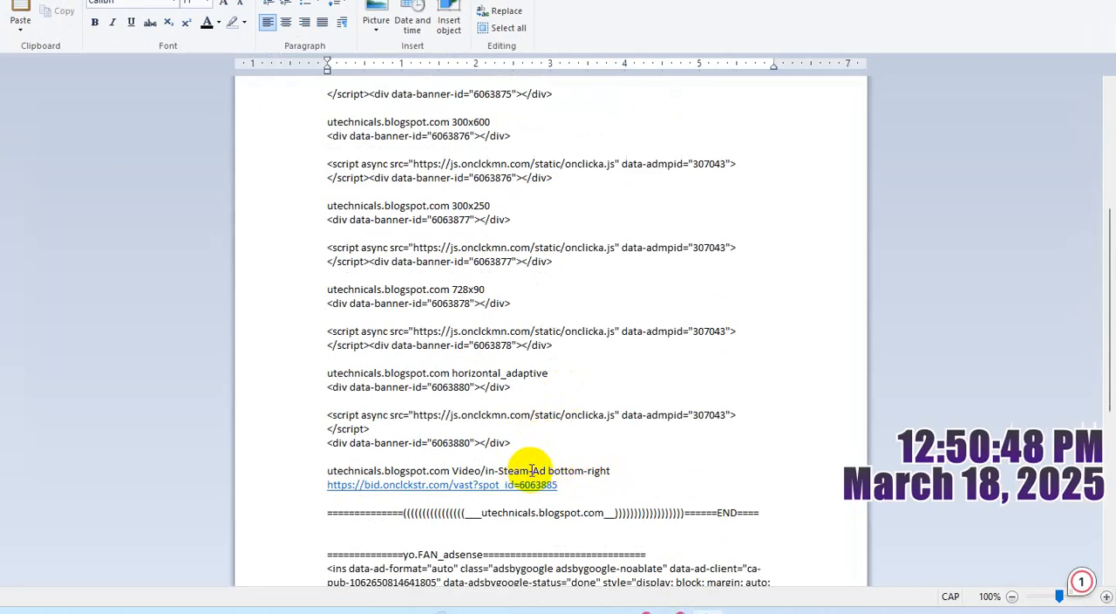
drag(527, 468, 338, 471)
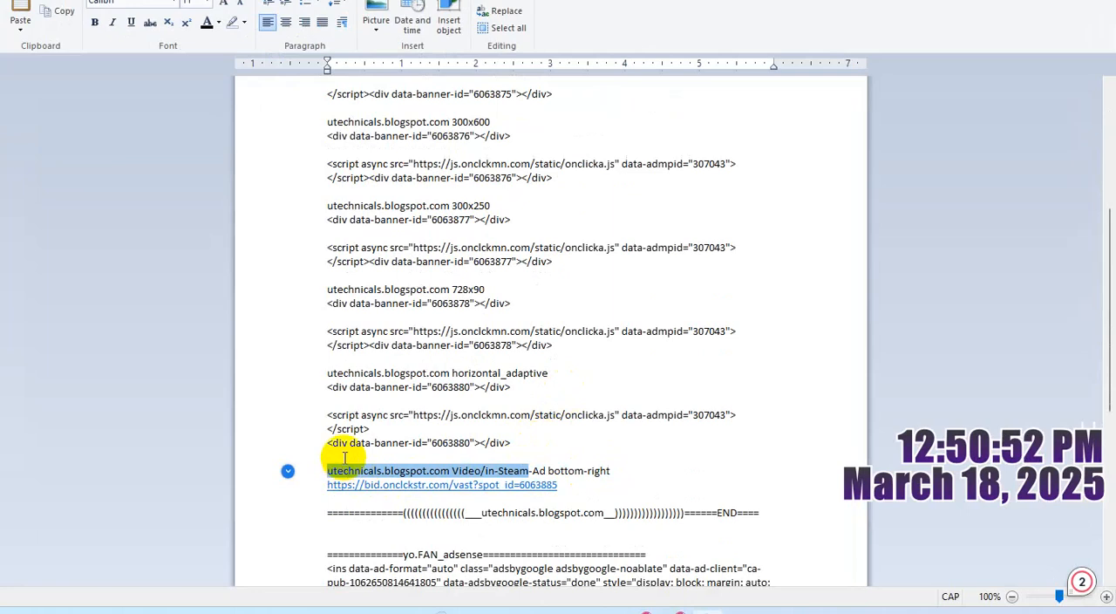
click(600, 481)
click(584, 493)
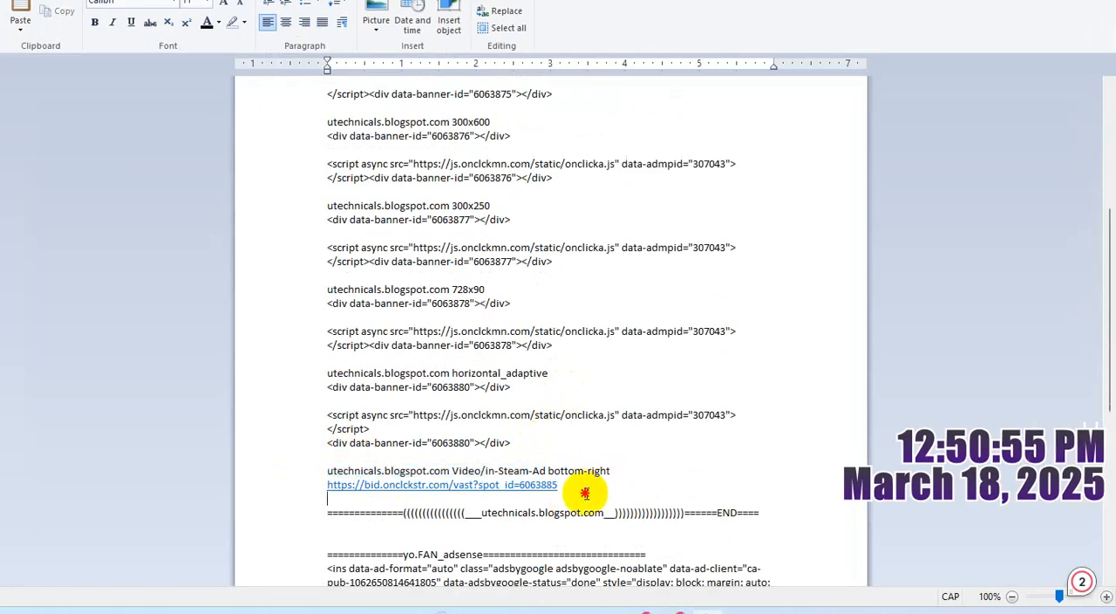
key(Return)
key(ctrl+v)
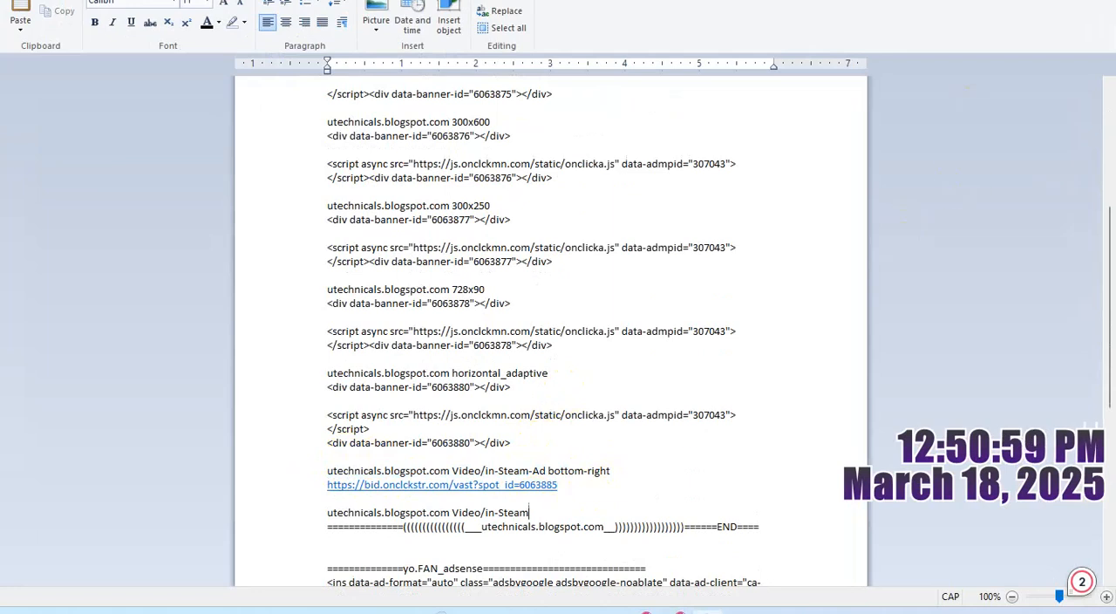
- Switch to Onclicka and name the new spot "utechnicals.blogspot.com Video/in-Steam" using the copied text
click(1002, 2)
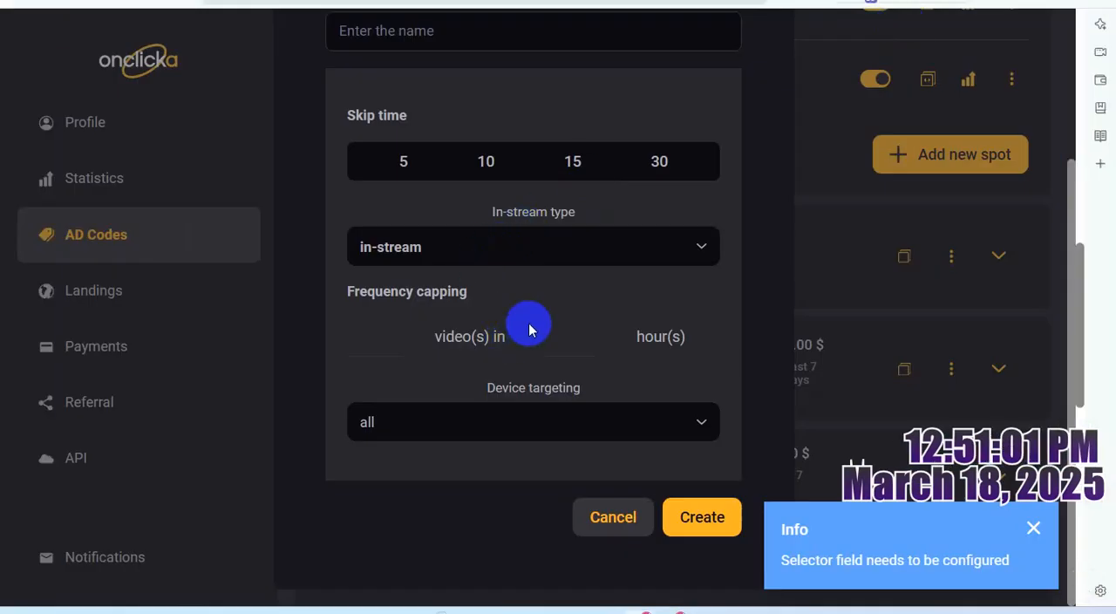
scroll(533, 321, up, 2)
click(434, 198)
key(ctrl+v)
- Set the spot's device targeting to all and create the spot
scroll(623, 308, down, 3)
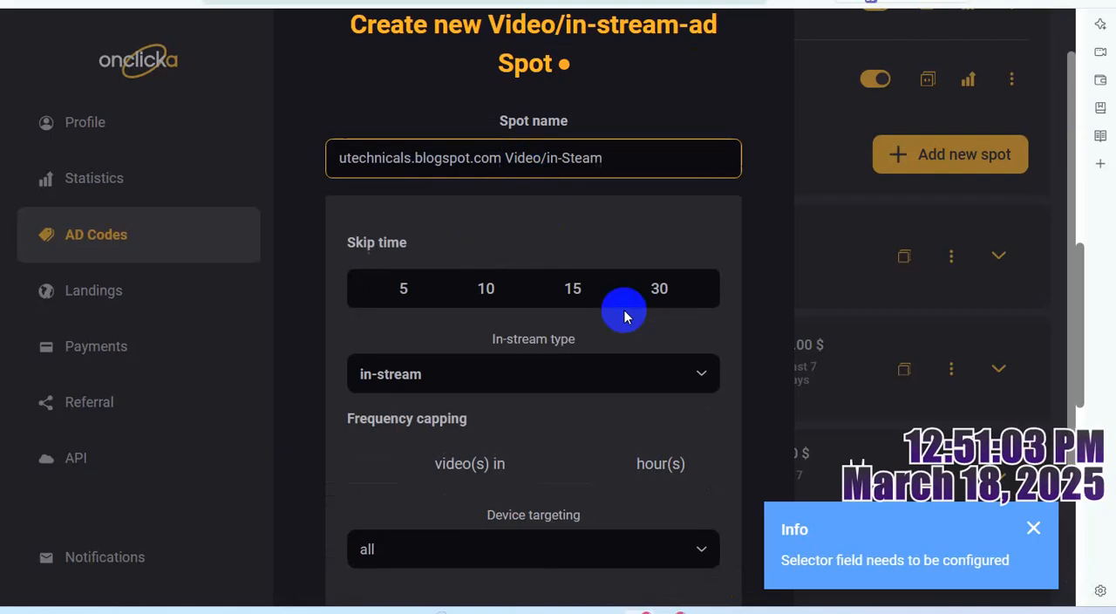
click(639, 427)
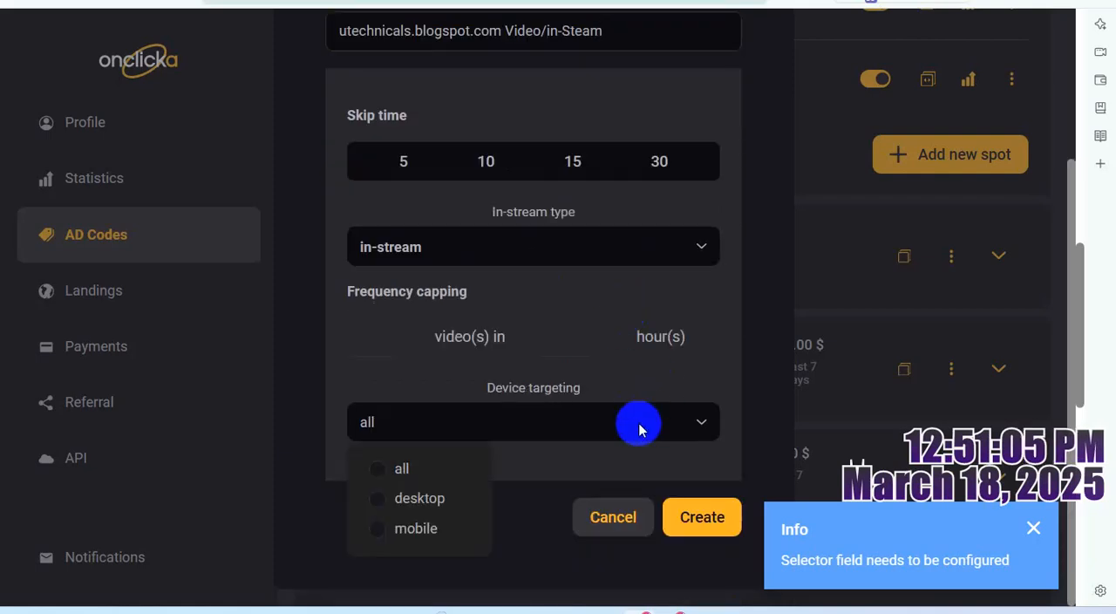
click(378, 467)
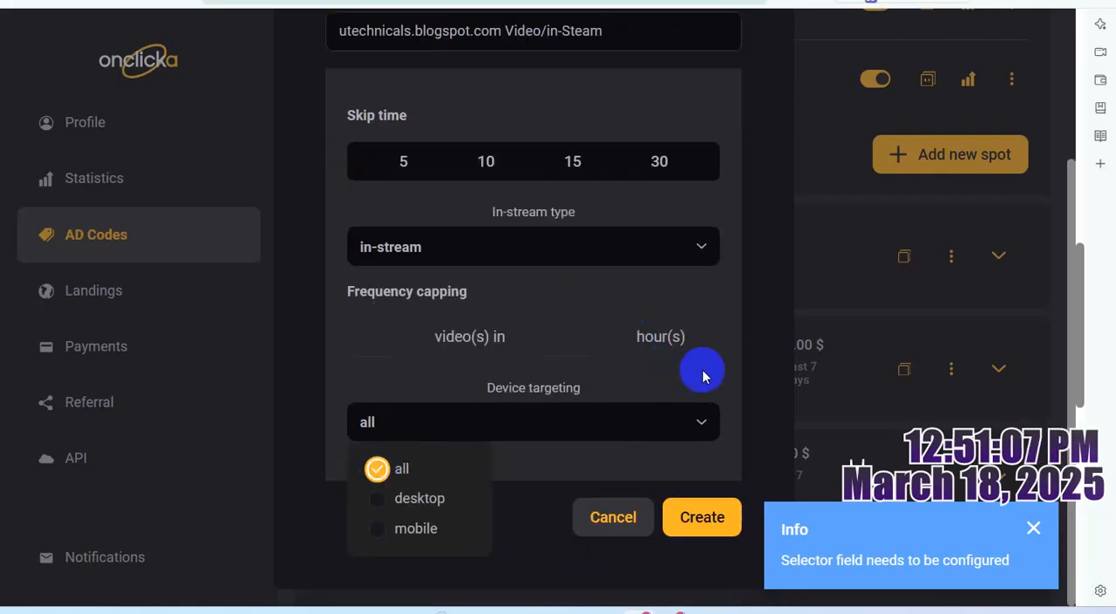
click(737, 522)
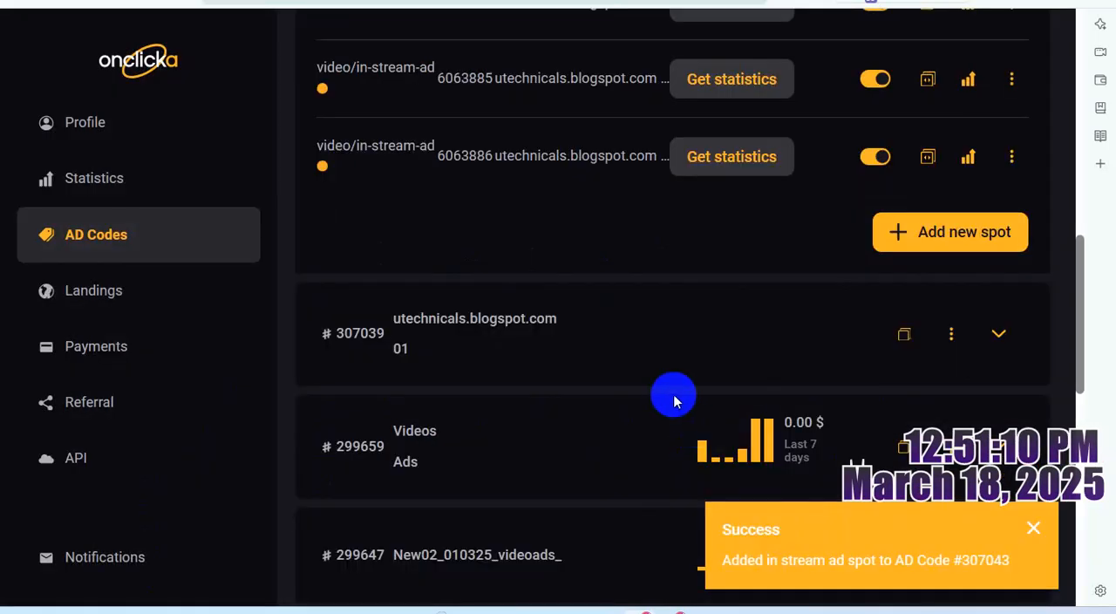
- Copy the new in-stream spot's VAST URL and paste it in the WordPad notes on the line below its name
scroll(802, 396, up, 1)
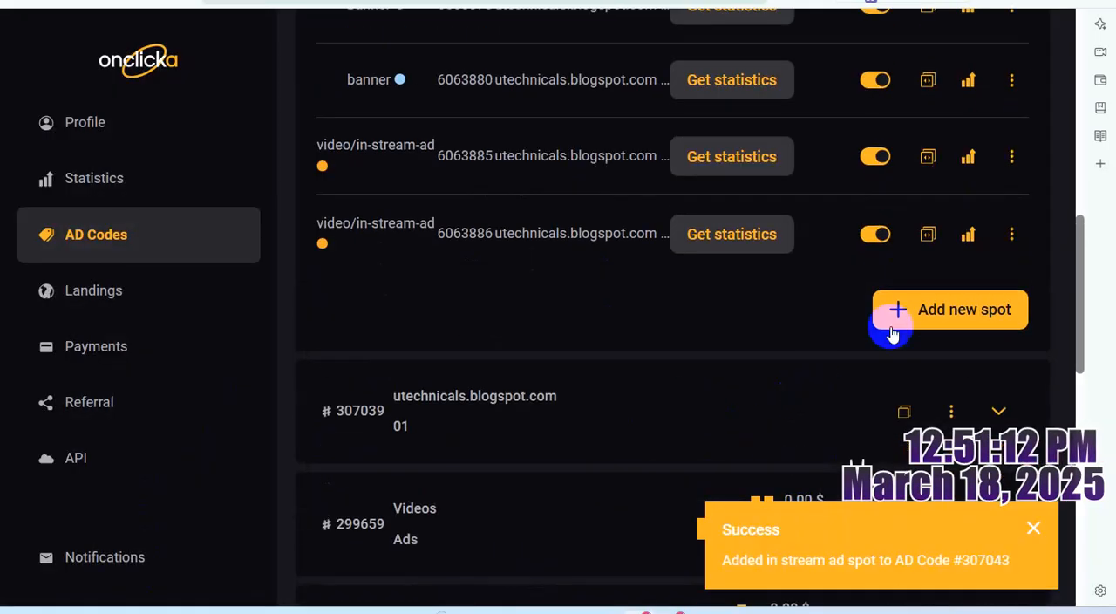
click(930, 235)
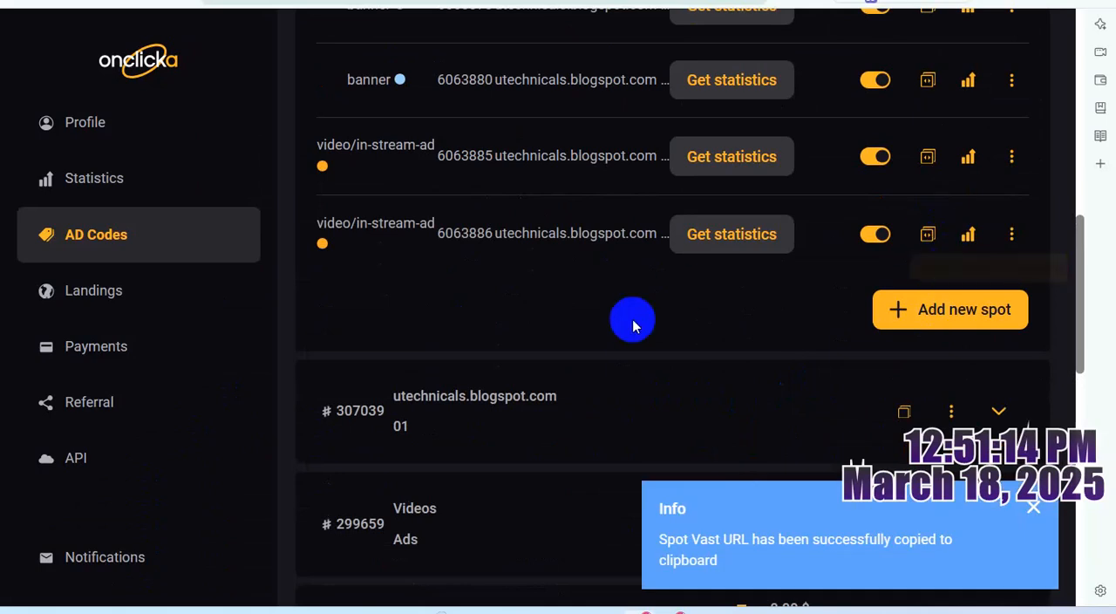
click(709, 529)
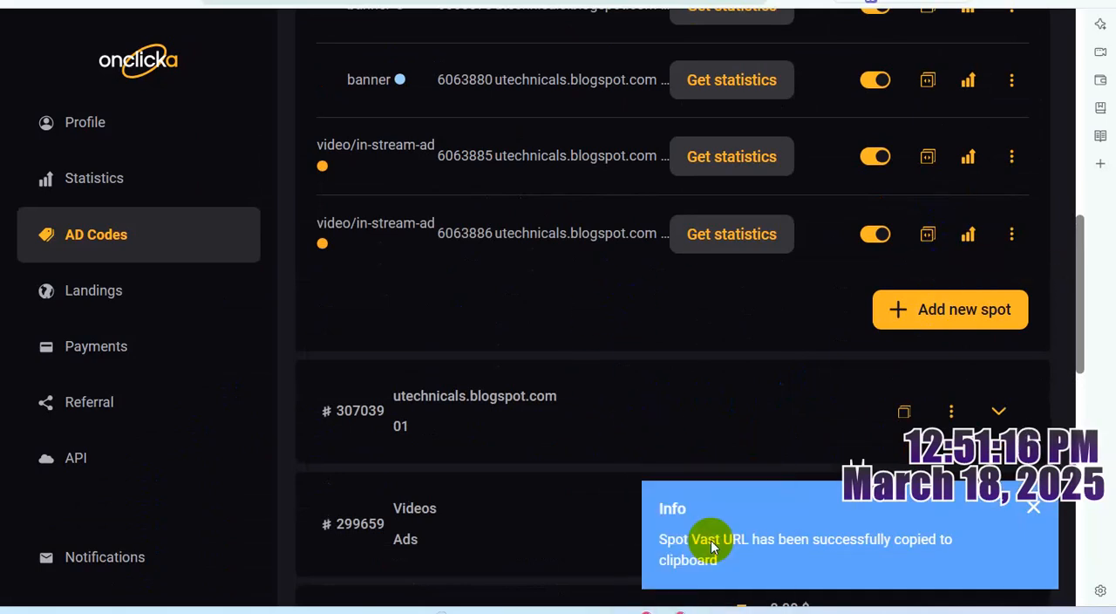
key(Return)
key(Return)
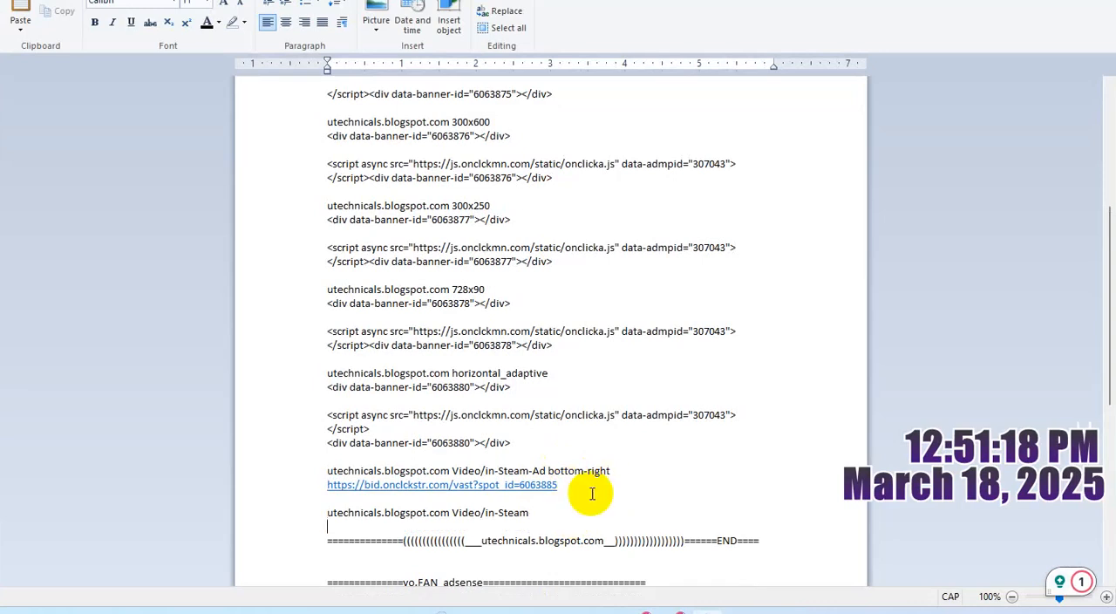
key(ctrl+v)
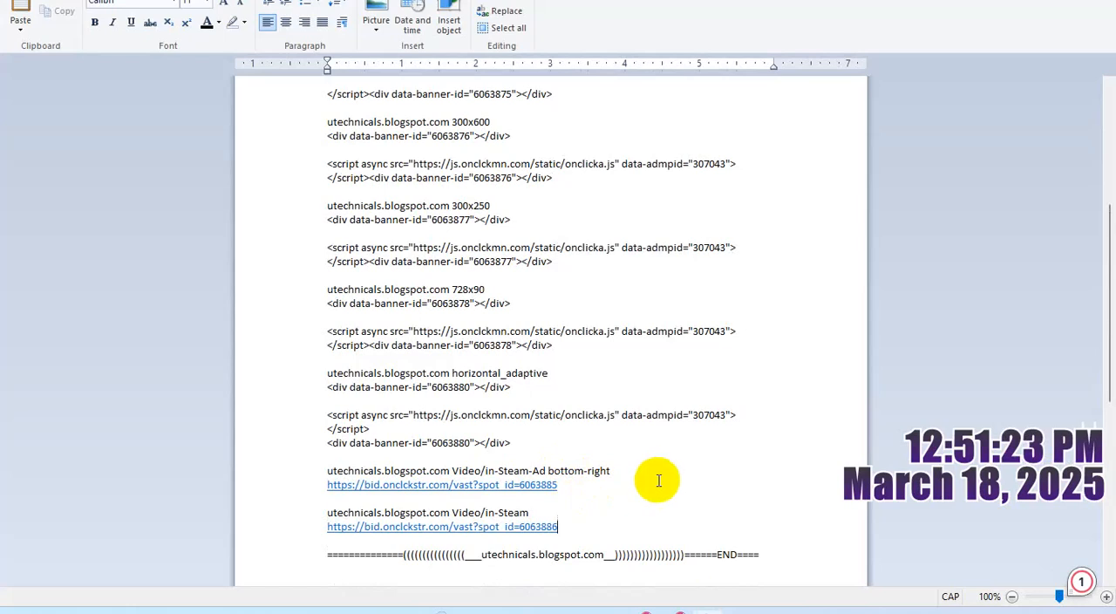
- Switch to Onclicka and start another new video/in-stream-ad spot under the same ad code
key(alt+Tab)
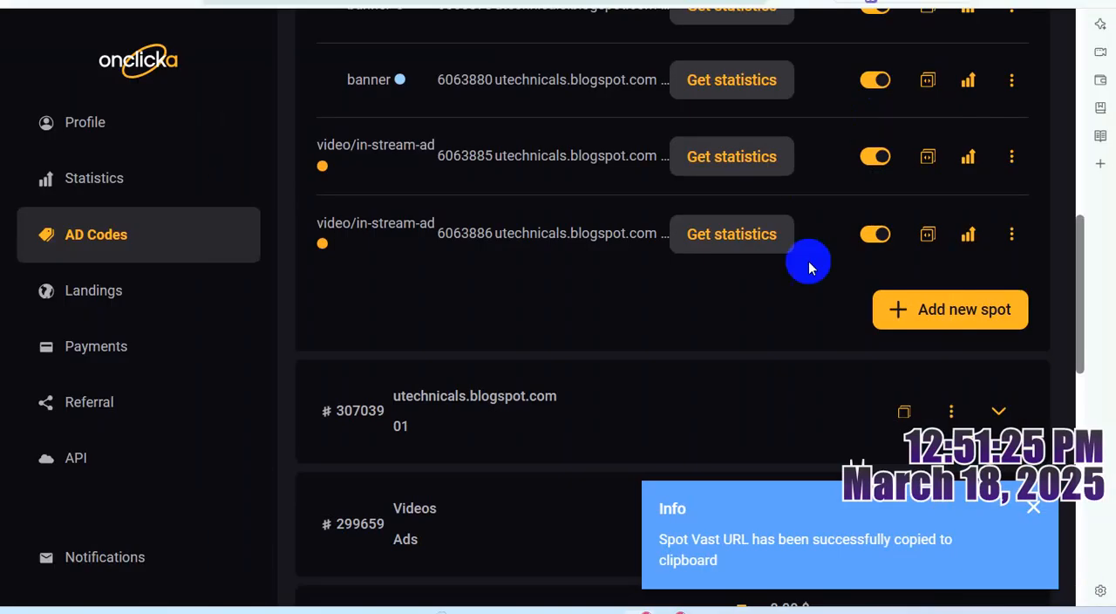
click(979, 307)
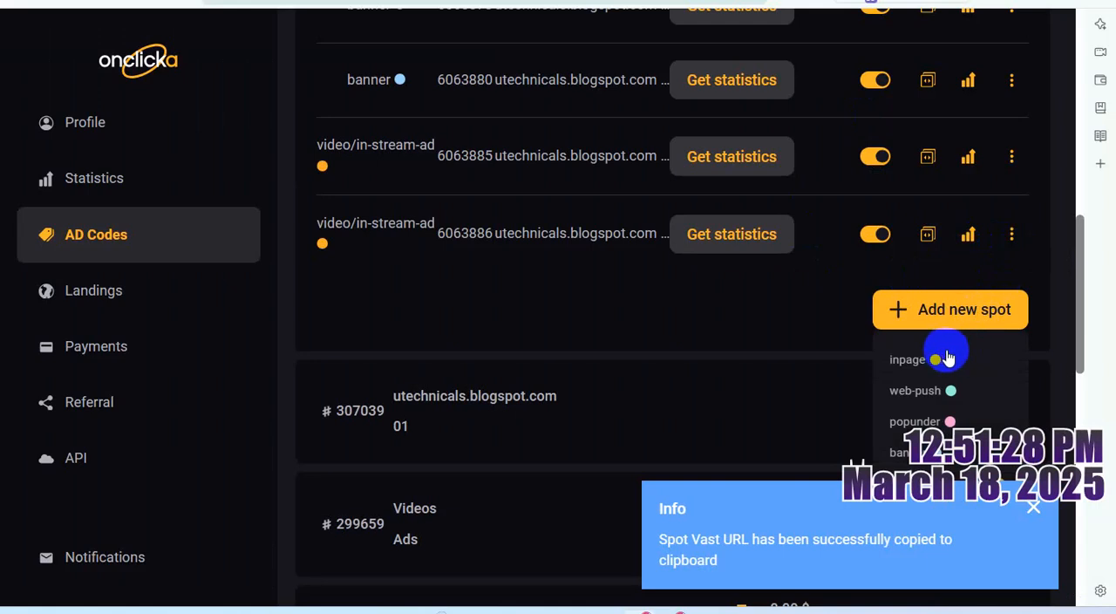
scroll(948, 370, down, 1)
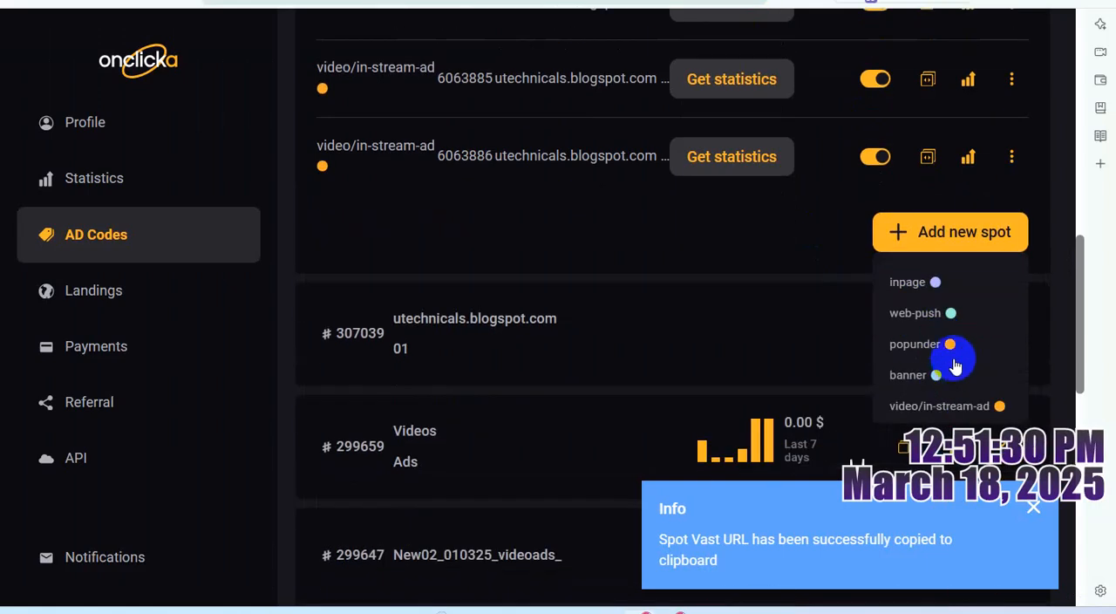
click(927, 406)
scroll(582, 329, down, 3)
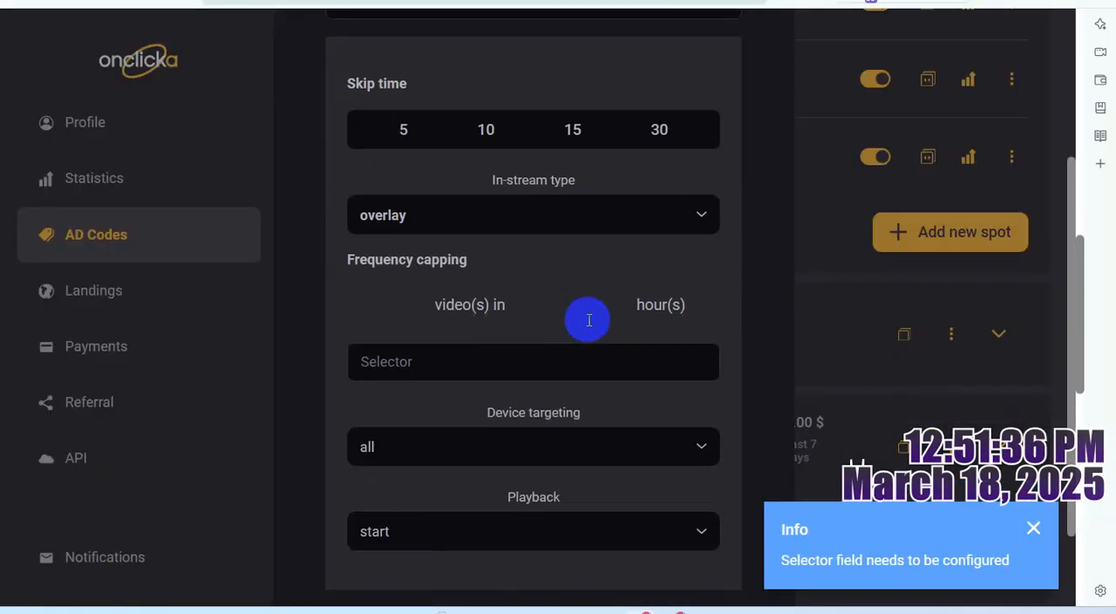
- Select overlay as the new spot's in-stream type
click(608, 213)
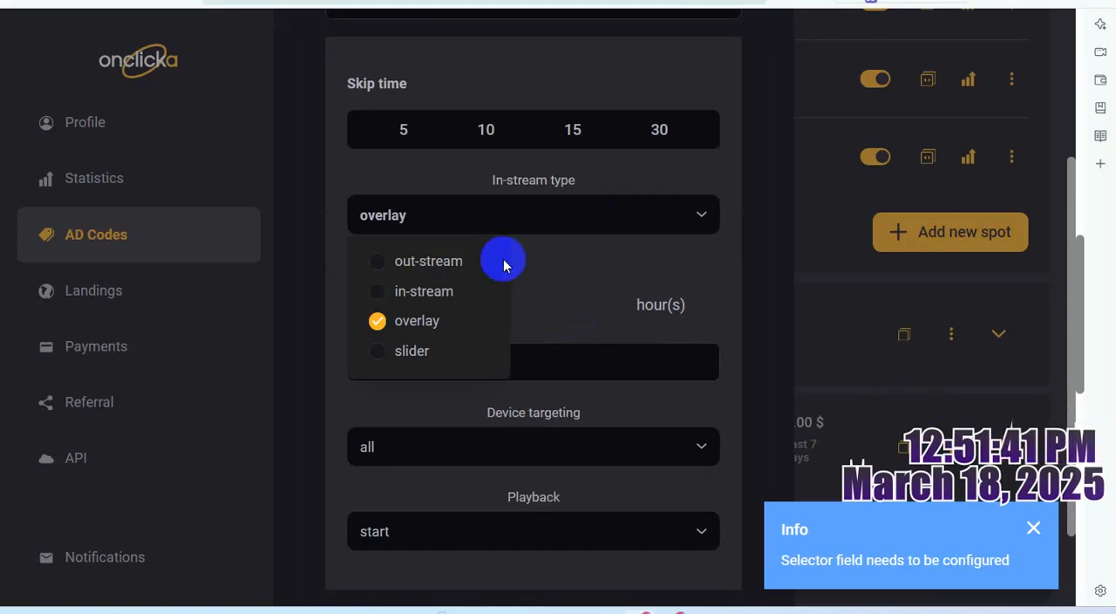
click(422, 323)
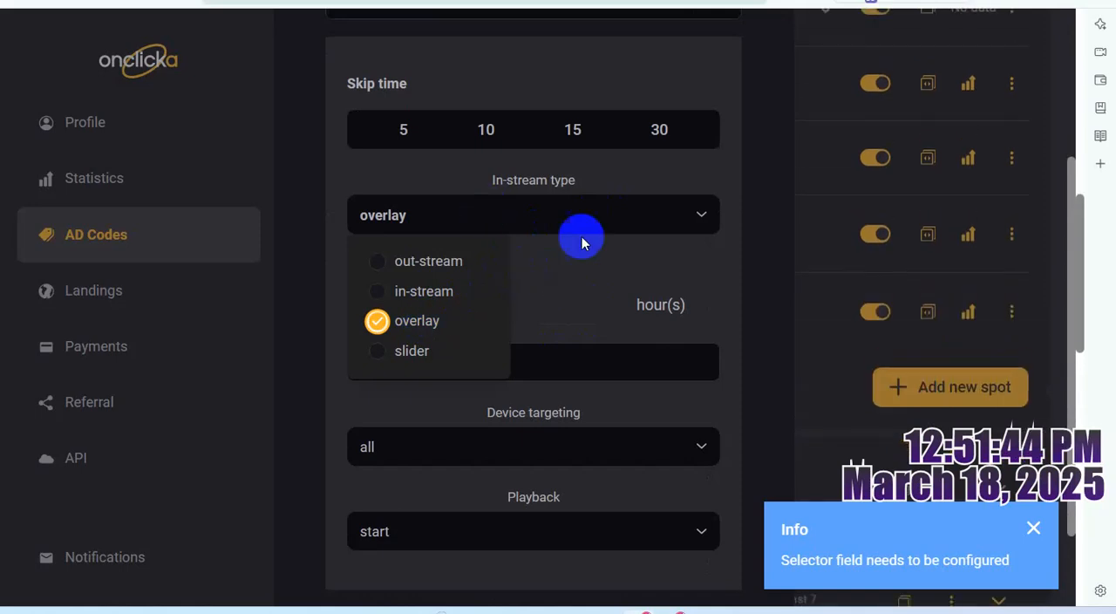
click(708, 340)
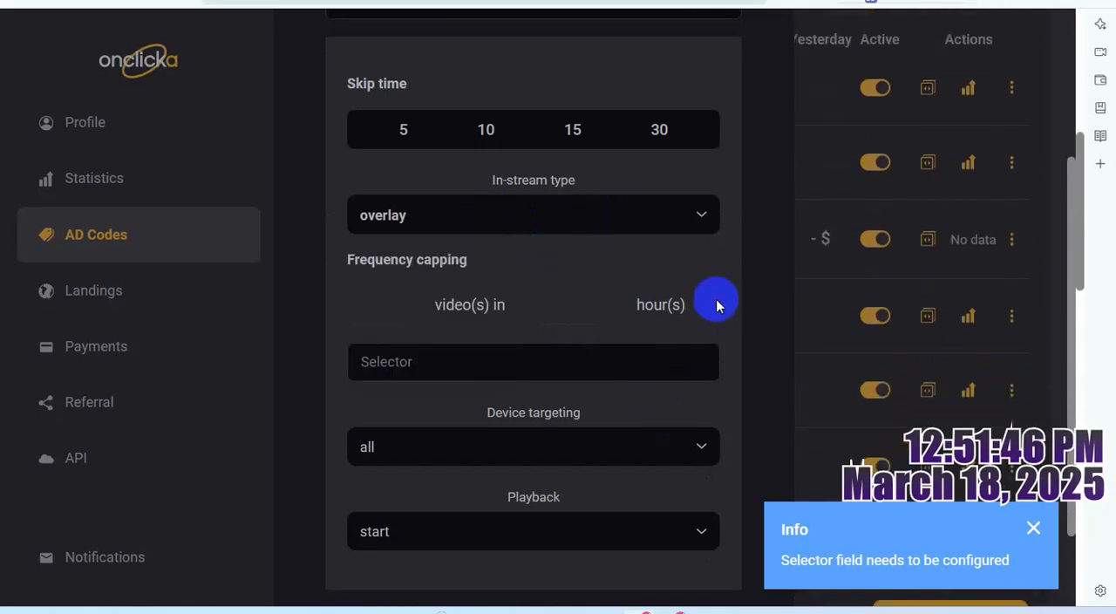
scroll(610, 393, down, 1)
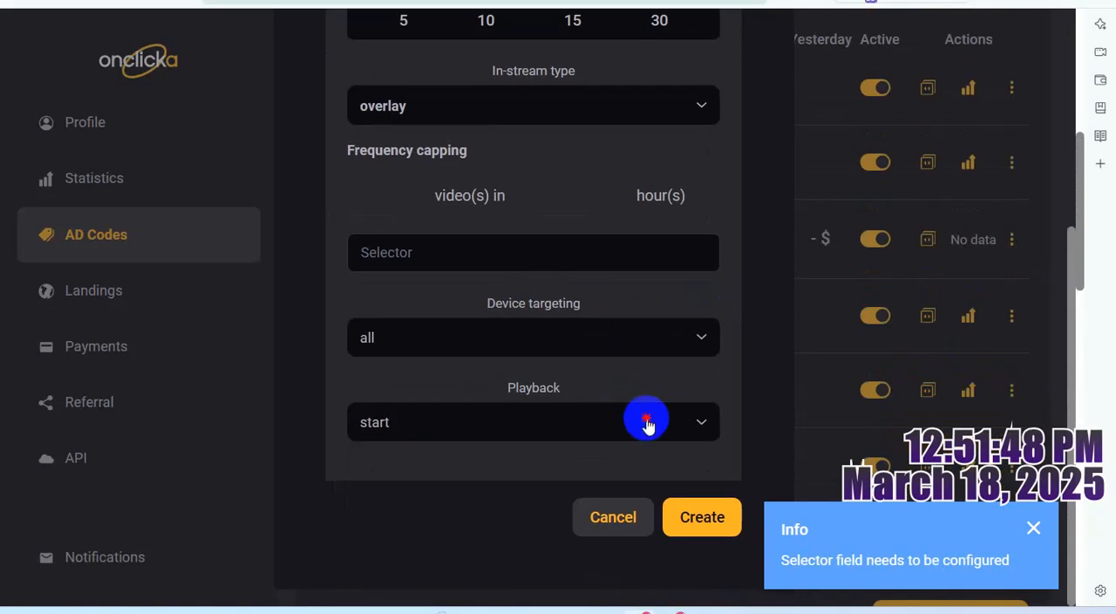
click(647, 421)
click(726, 306)
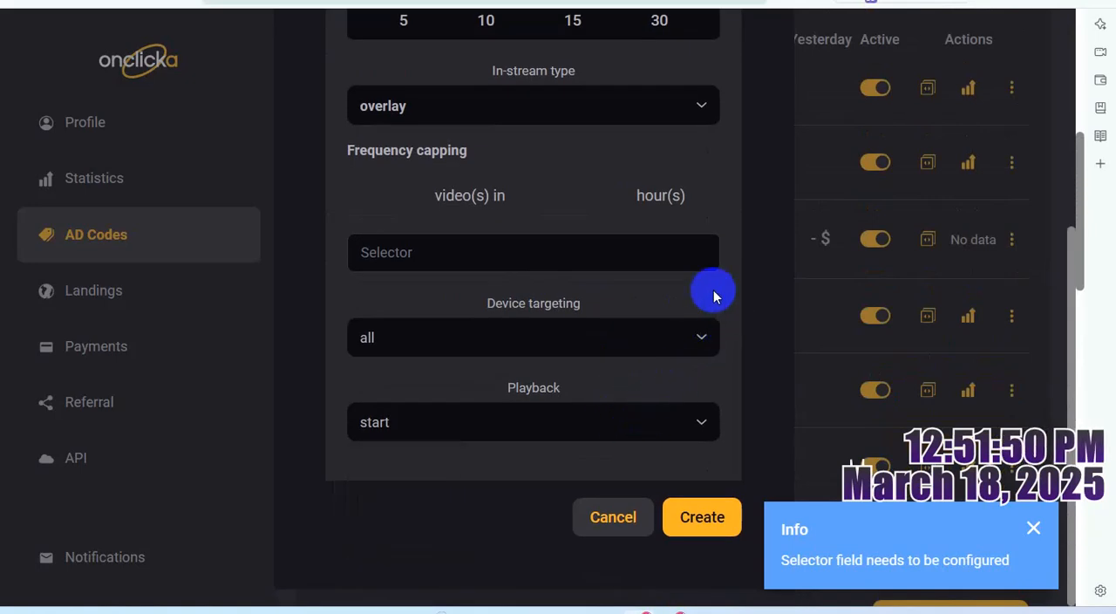
click(653, 254)
click(737, 262)
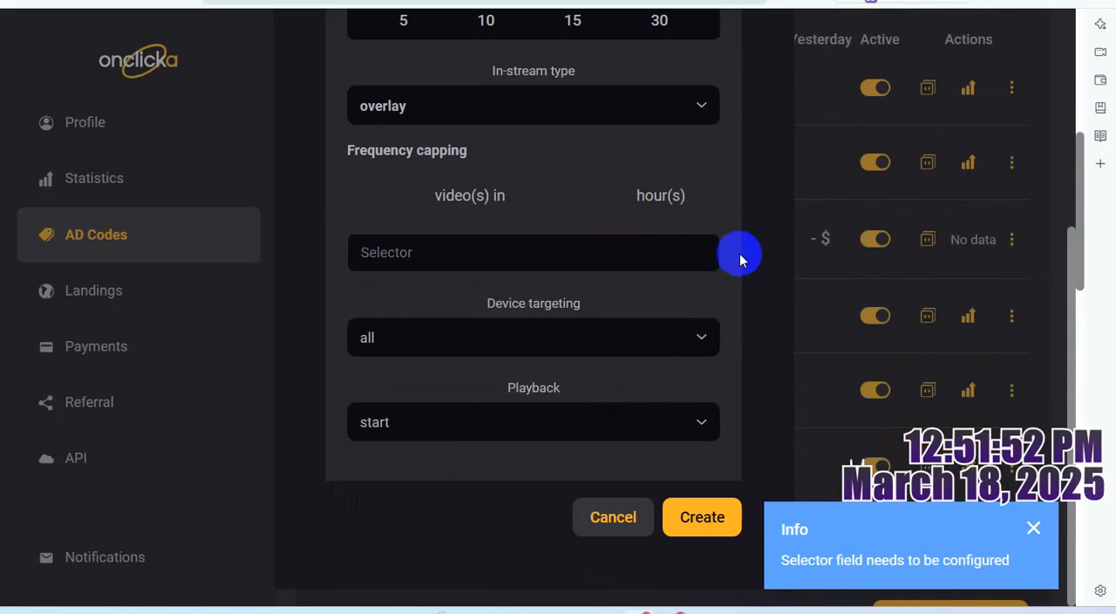
scroll(710, 324, up, 3)
click(453, 131)
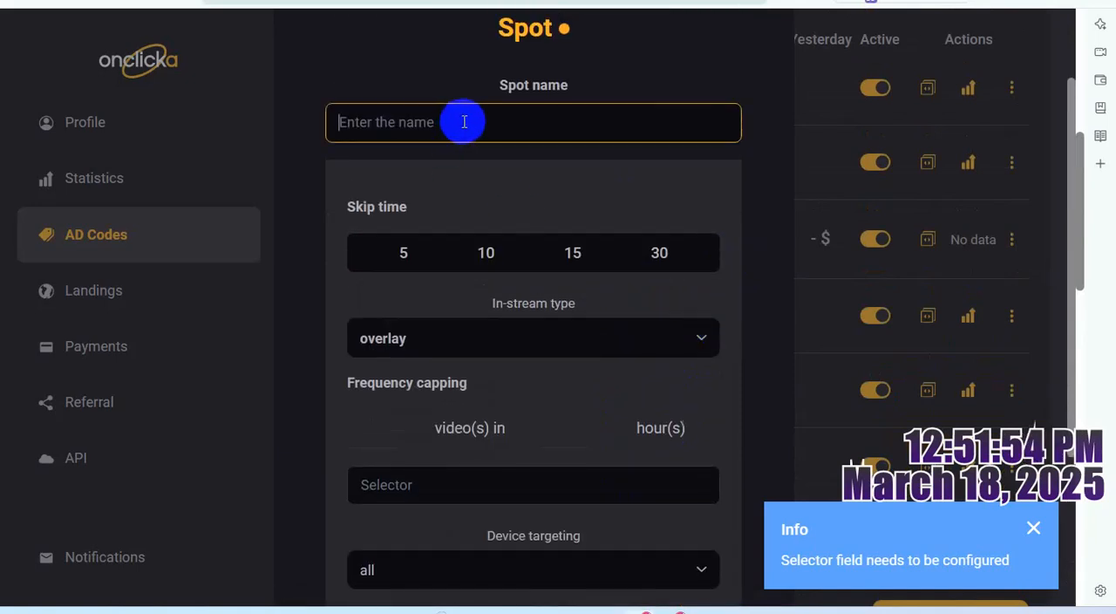
key(ctrl+v)
- Copy the in-stream spot's name from the WordPad notes and name the new spot "utechnicals.blogspot.com Video/in-Steam OVERLAY" in Onclicka
mouse_move(708, 609)
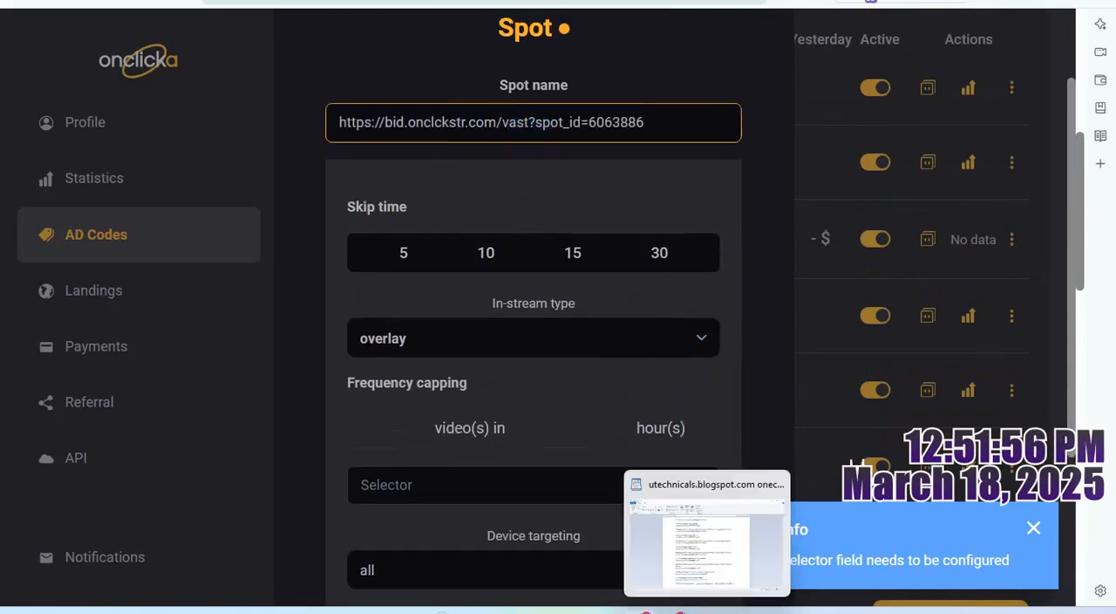
click(707, 539)
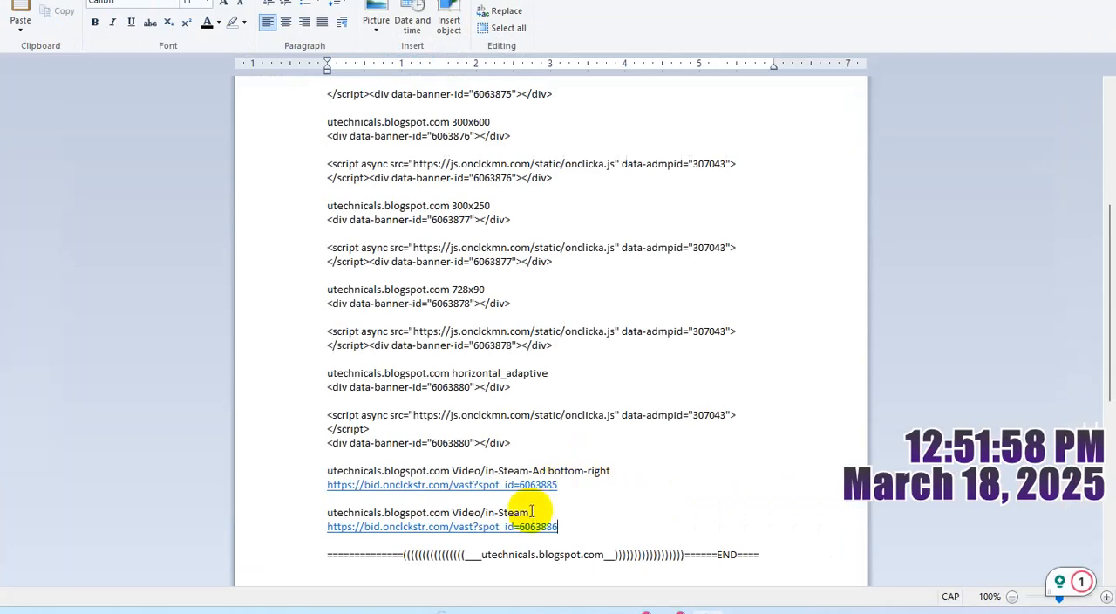
drag(535, 513, 329, 512)
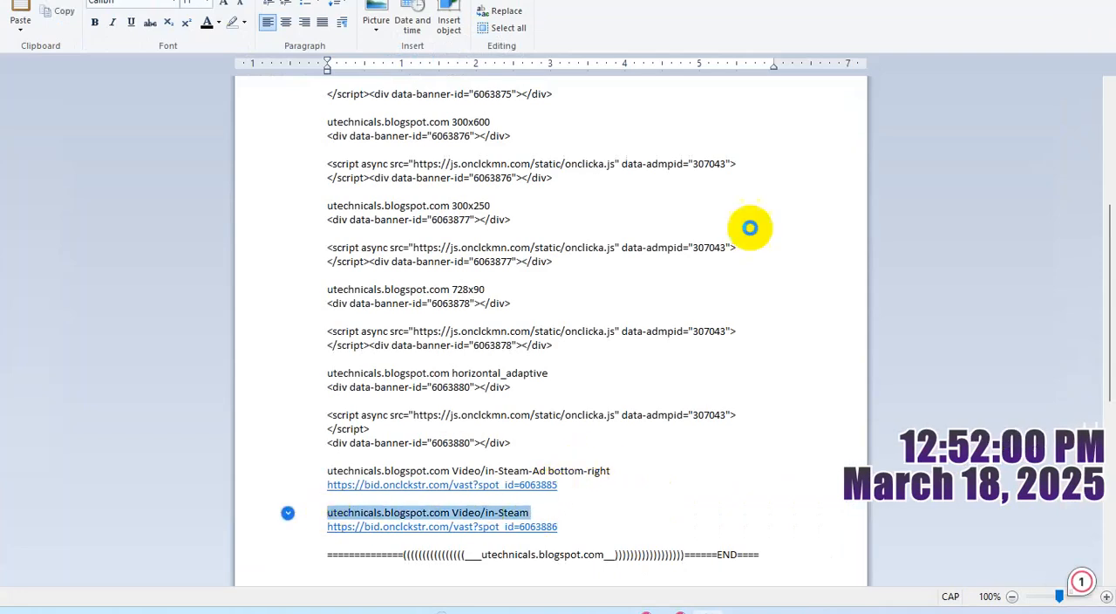
key(alt+Tab)
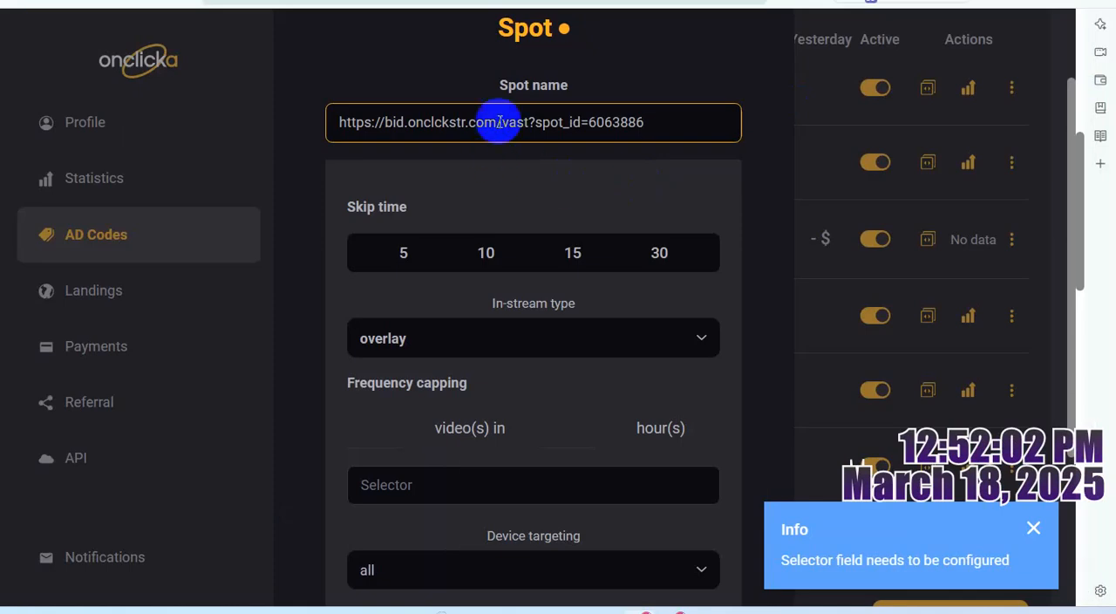
key(ctrl+a)
key(ctrl+v)
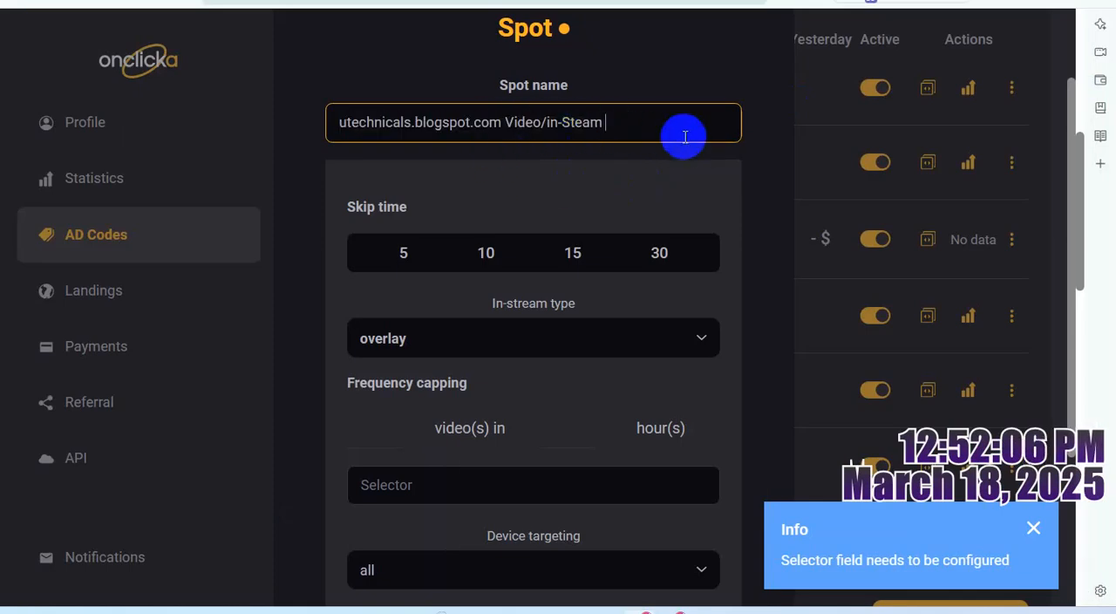
text(OVERLAY)
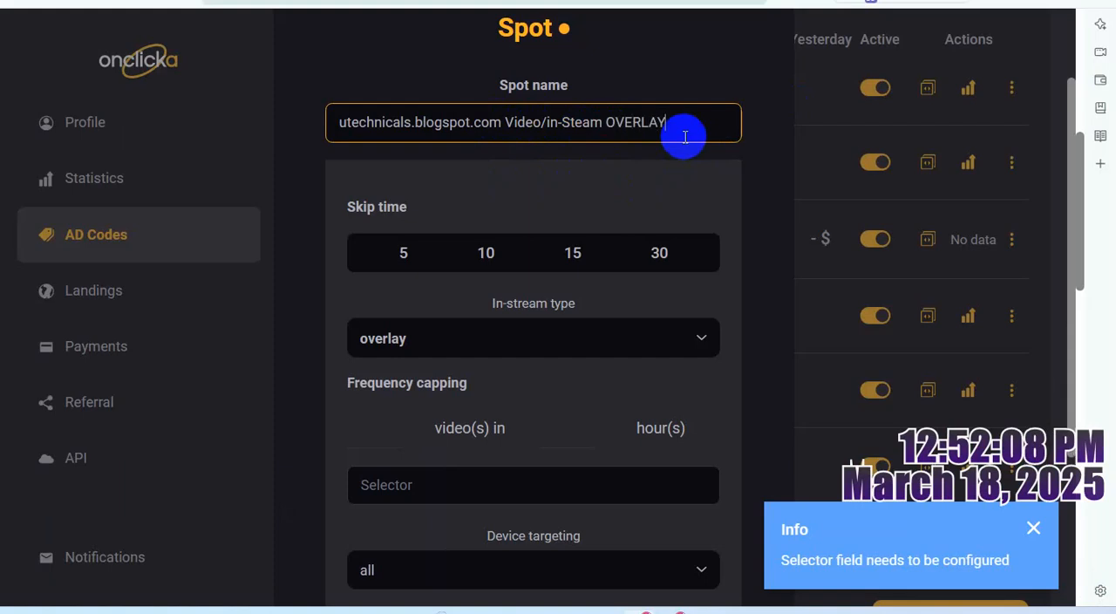
- Try to create the overlay spot with the selector left empty
key(ctrl+a)
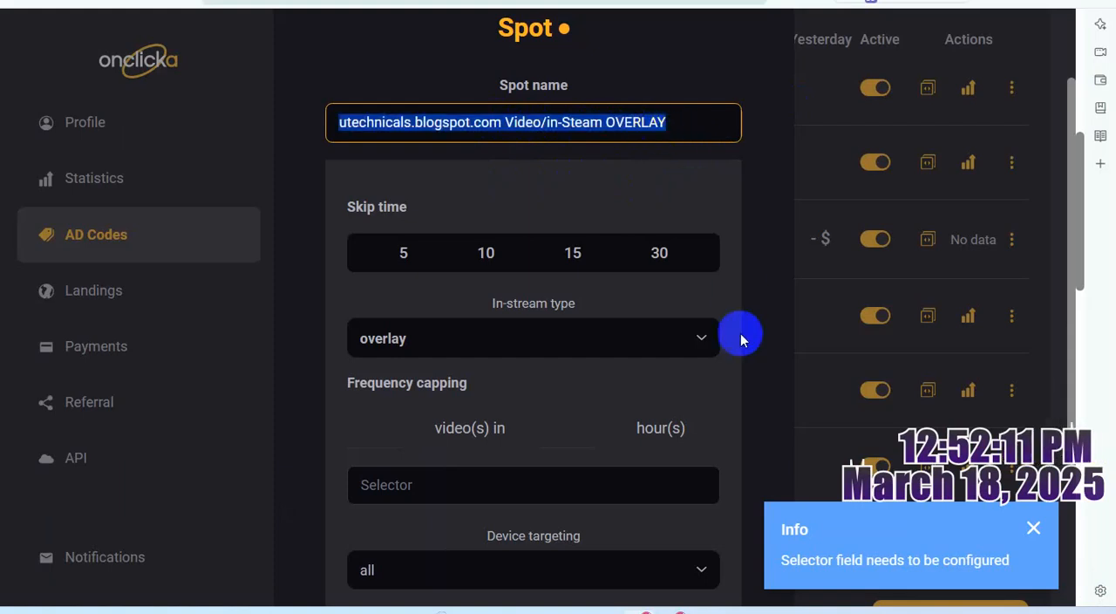
click(723, 211)
scroll(716, 349, down, 5)
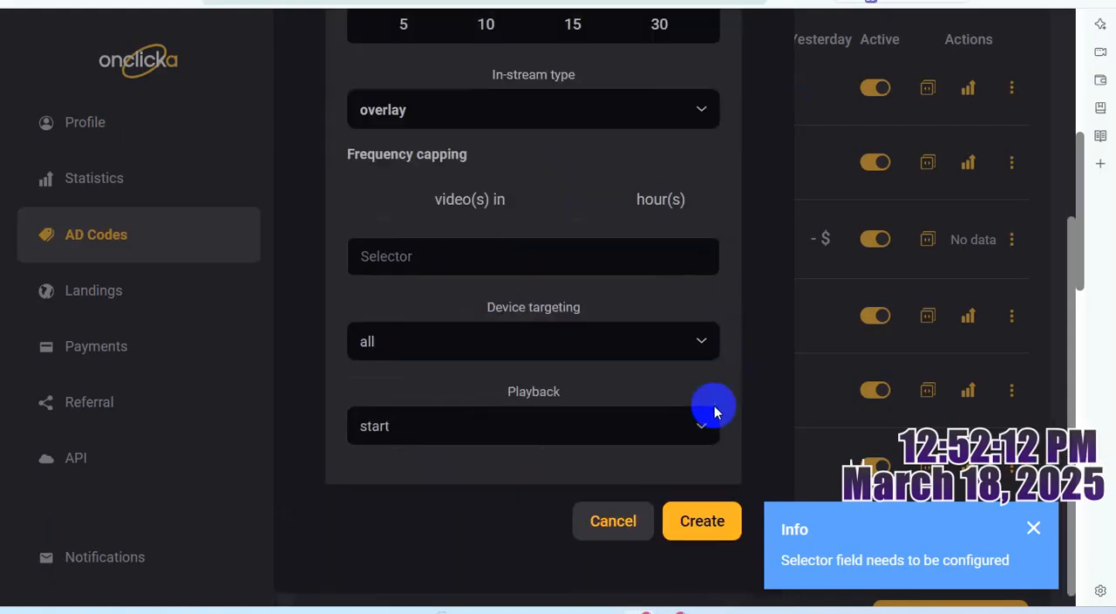
click(713, 513)
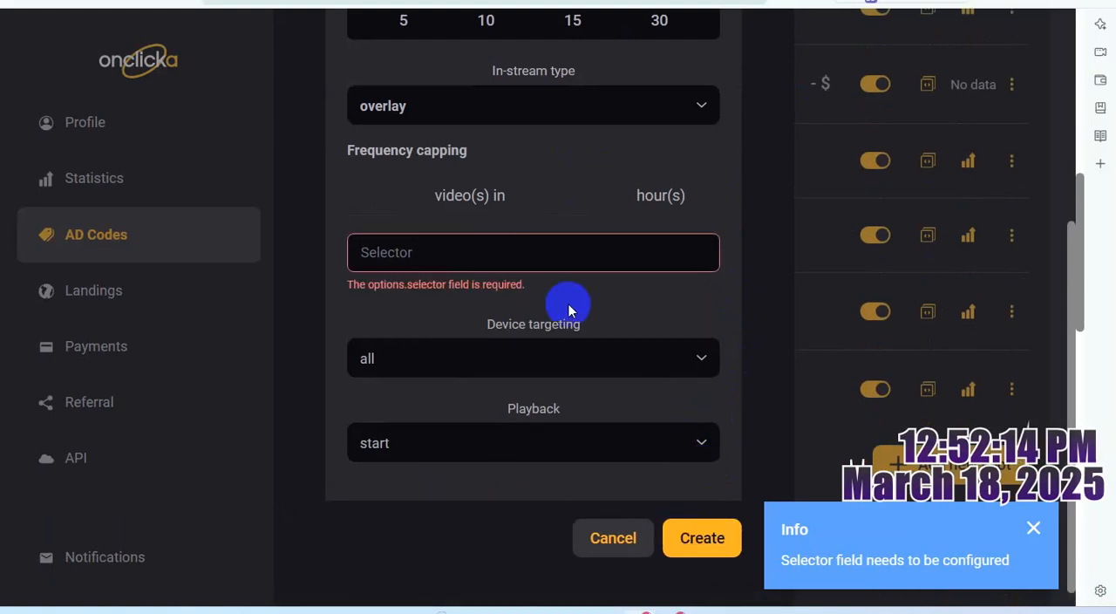
click(545, 264)
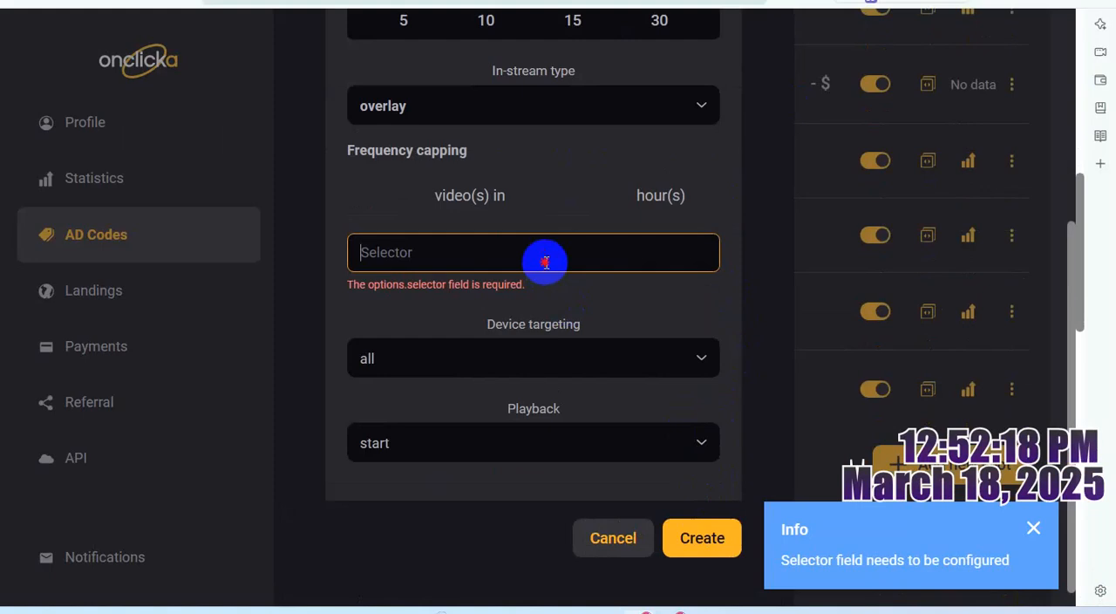
- Change the new spot's in-stream type to slider
click(698, 117)
click(377, 214)
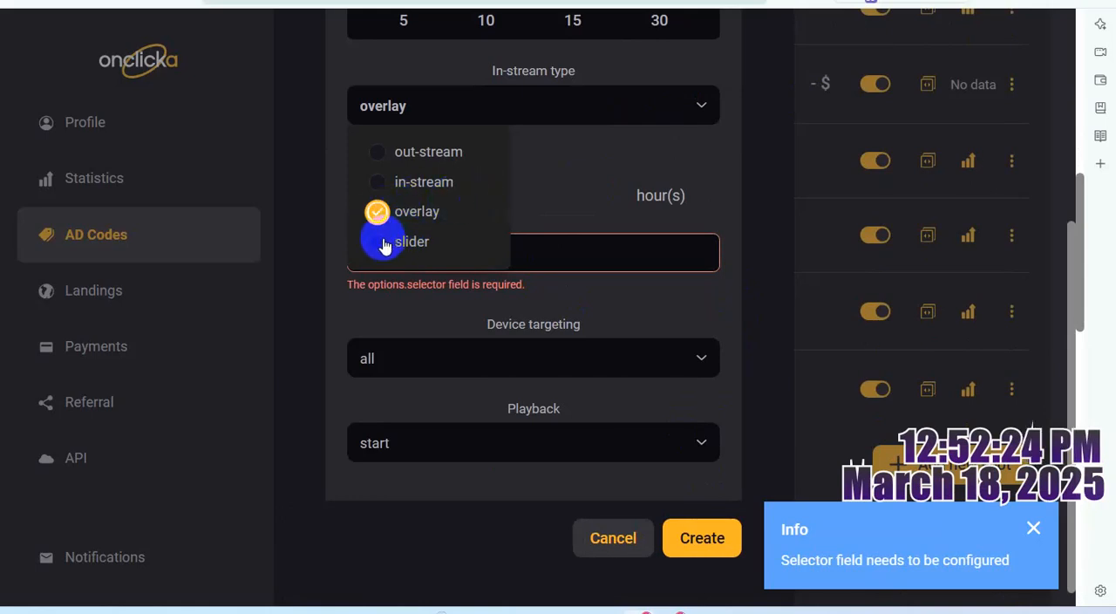
click(380, 155)
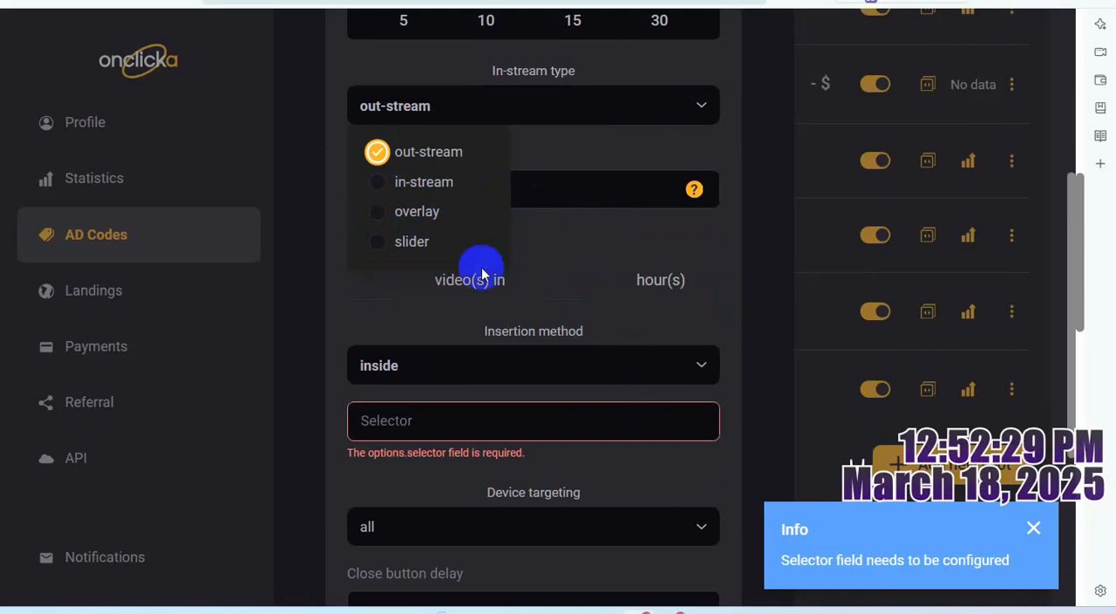
click(376, 212)
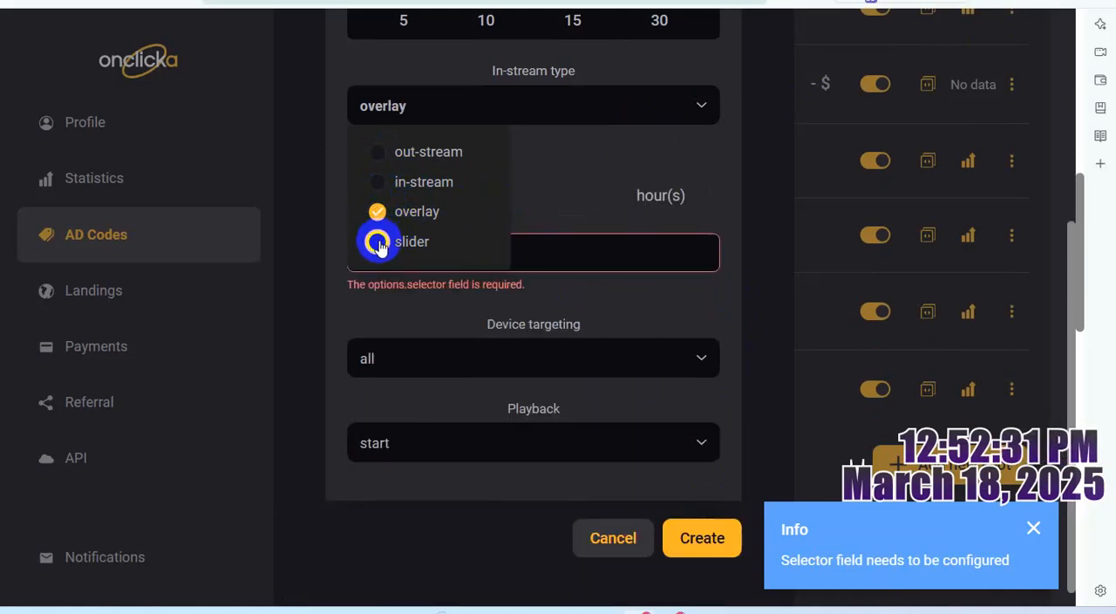
click(381, 241)
click(627, 218)
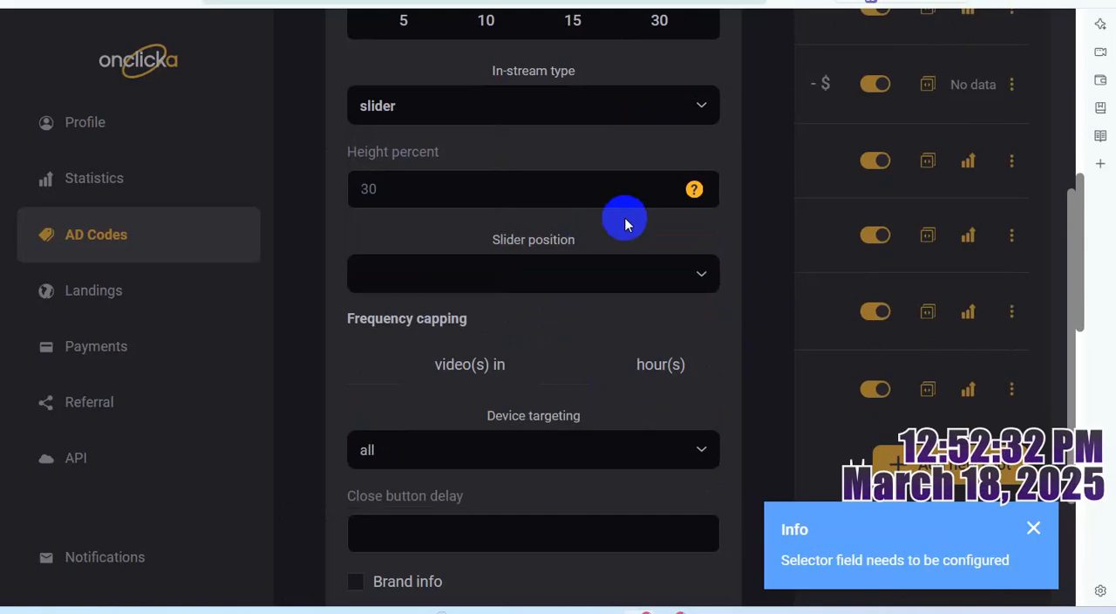
- Set the slider position to top-left
click(680, 282)
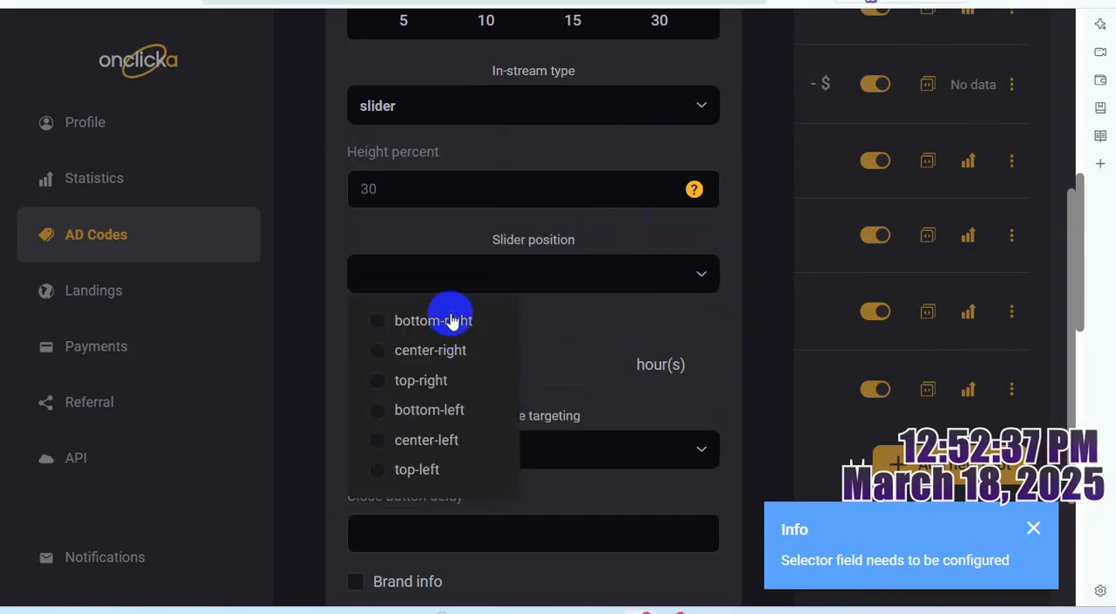
click(447, 469)
click(612, 325)
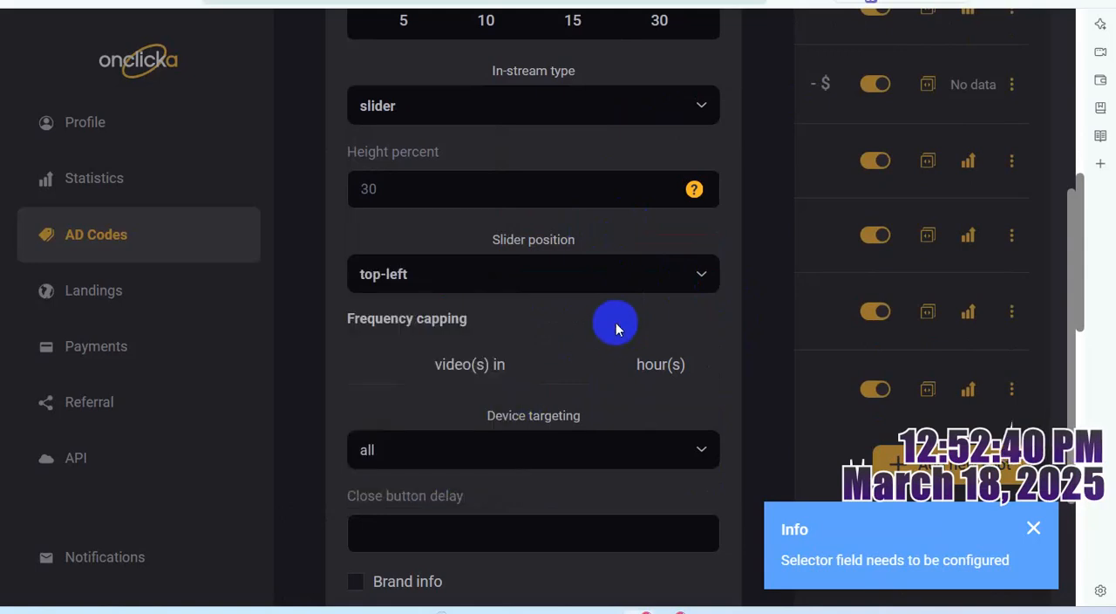
- Enable brand info and repeatable for the slider spot and create it
scroll(707, 468, down, 1)
scroll(706, 469, down, 2)
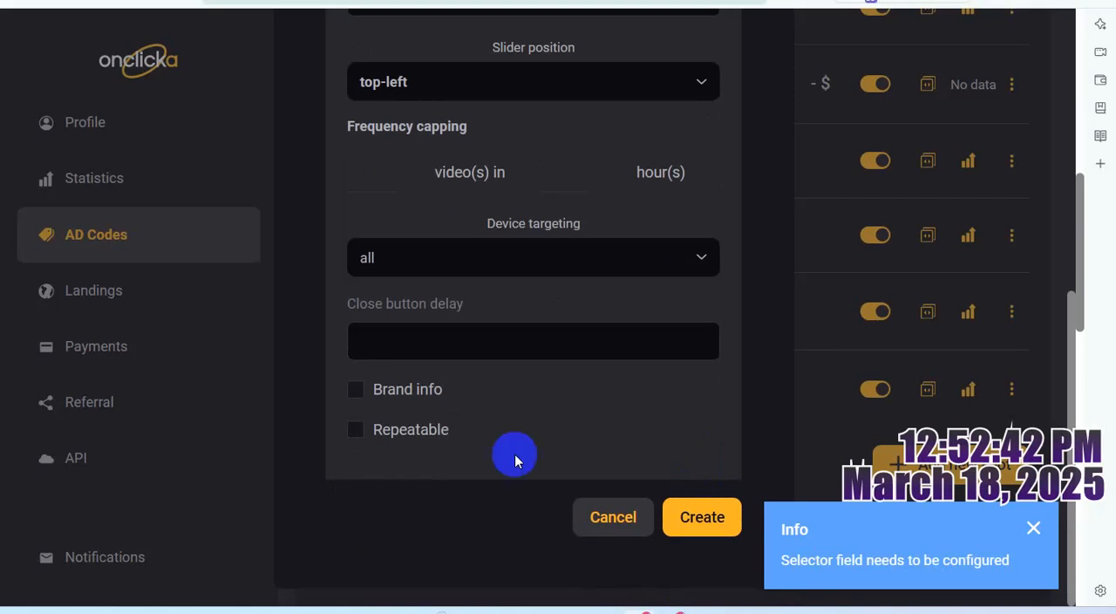
click(354, 392)
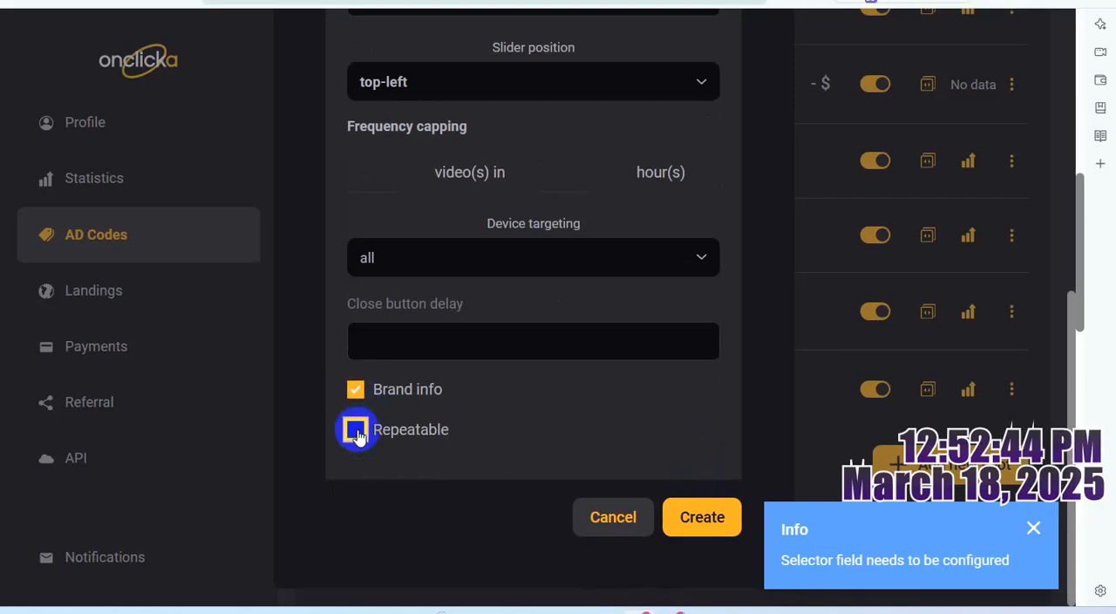
click(357, 432)
click(702, 523)
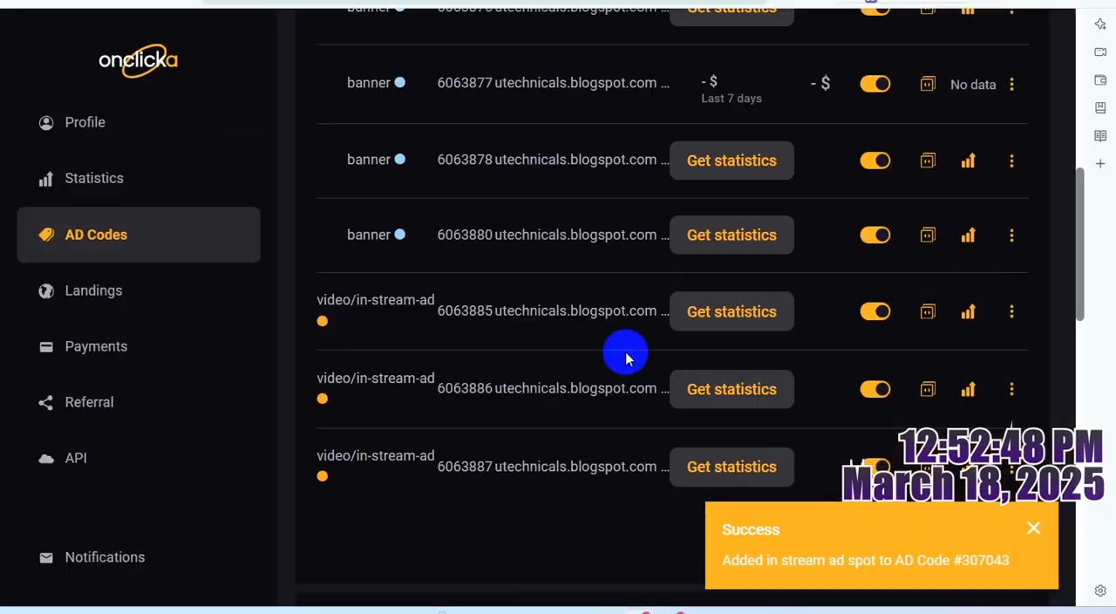
- Copy the newly created slider spot's VAST URL and paste it in the WordPad notes, one blank line below the in-stream spot's URL
scroll(650, 357, down, 3)
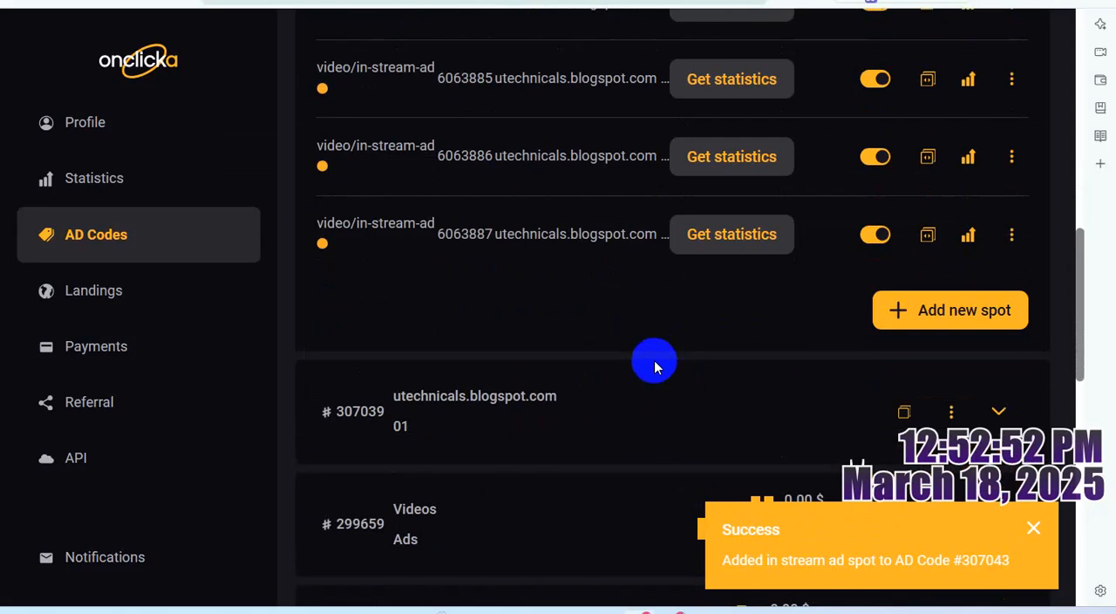
click(928, 235)
mouse_move(718, 603)
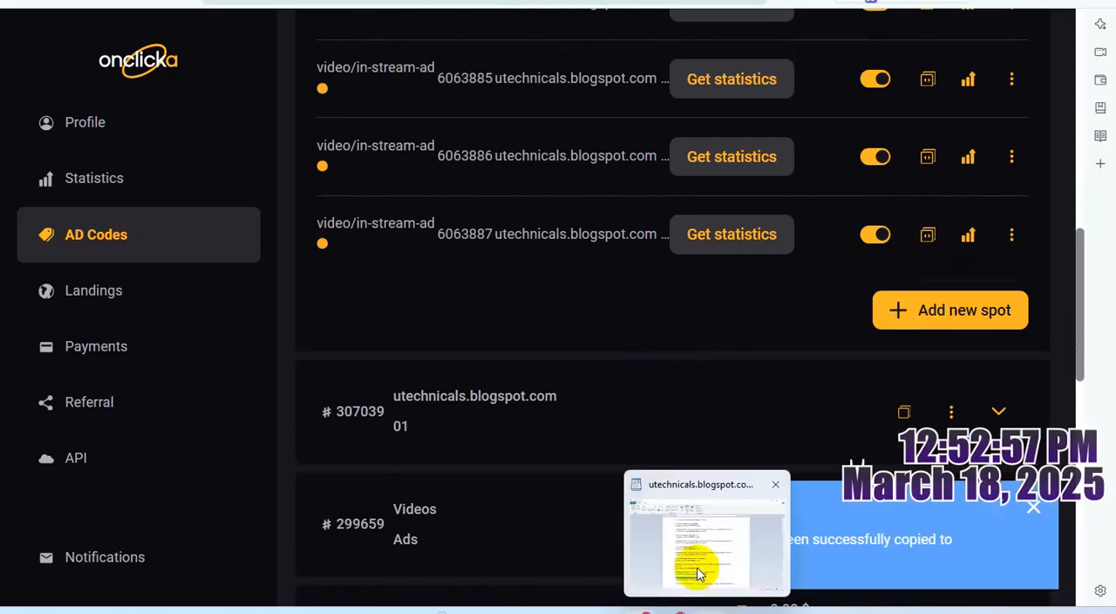
click(697, 568)
click(603, 526)
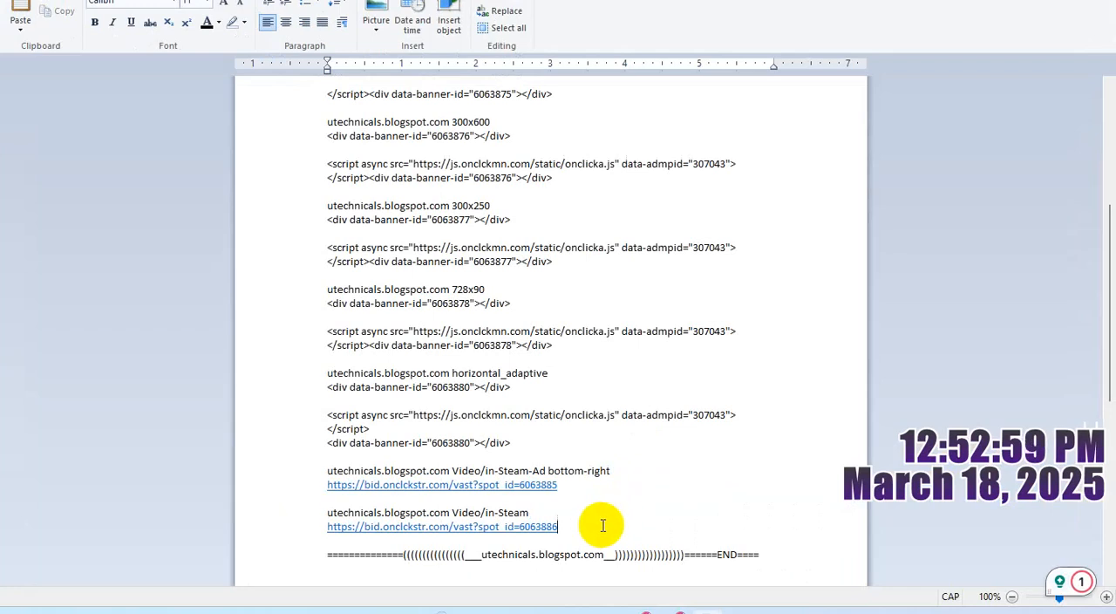
key(Return)
key(Return)
key(ctrl+v)
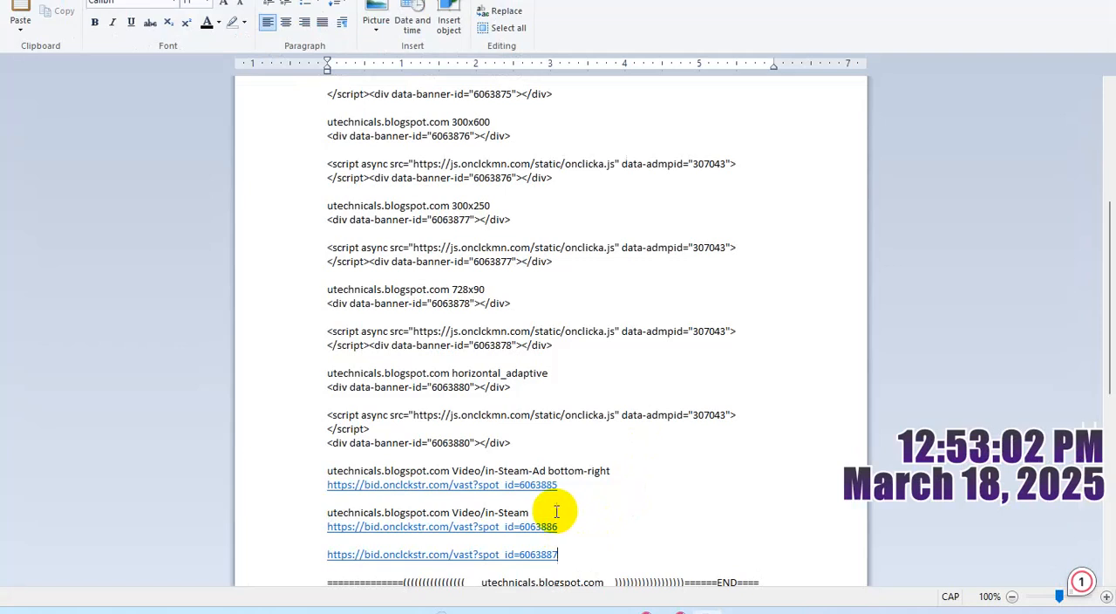
- Copy the in-stream spot's name onto a line above the newly pasted URL and extend it to "utechnicals.blogspot.com Video/in-Steam TOP LEFT"
drag(542, 511, 311, 515)
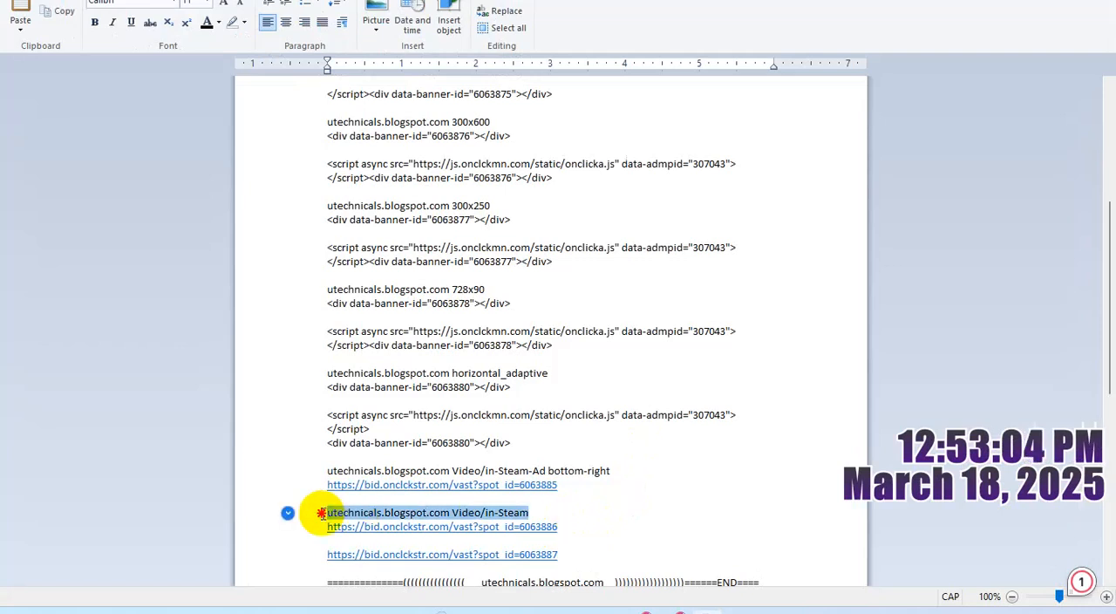
click(568, 541)
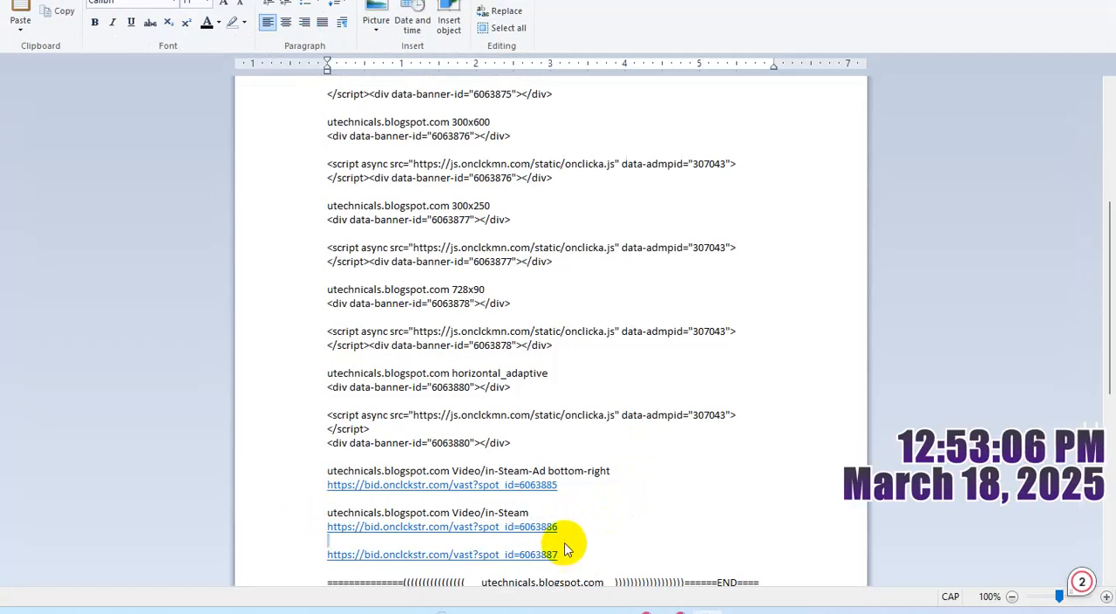
key(Return)
key(ctrl+v)
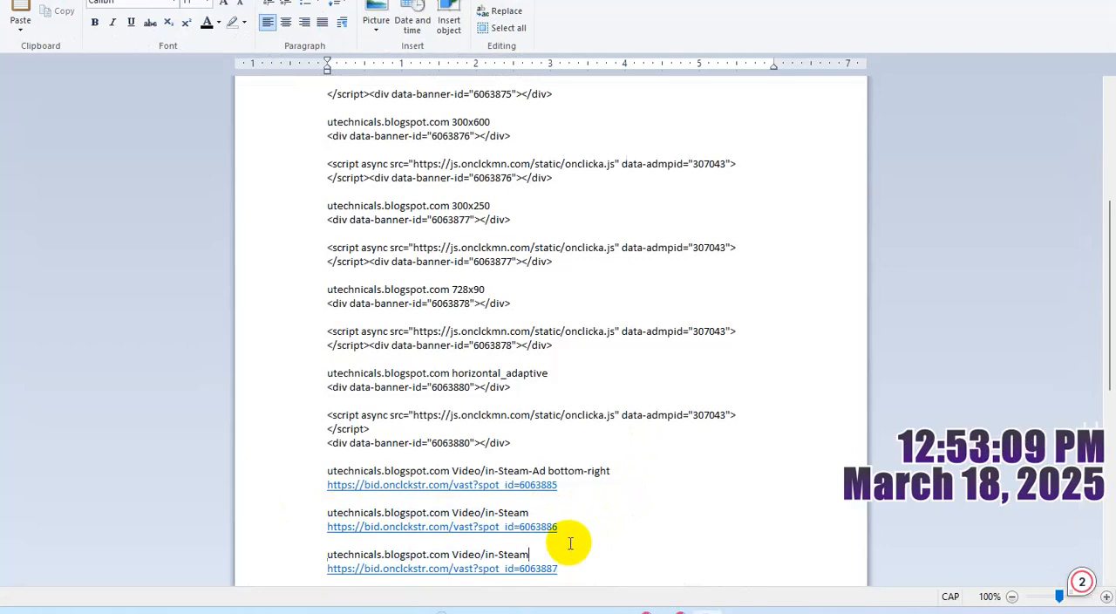
text(TO)
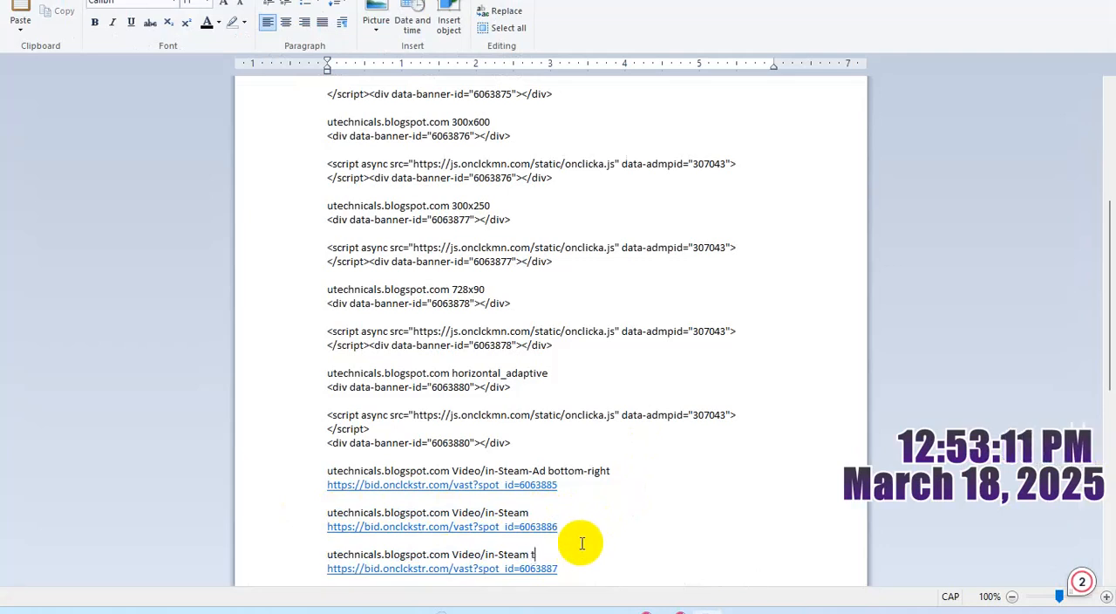
text(LEFT)
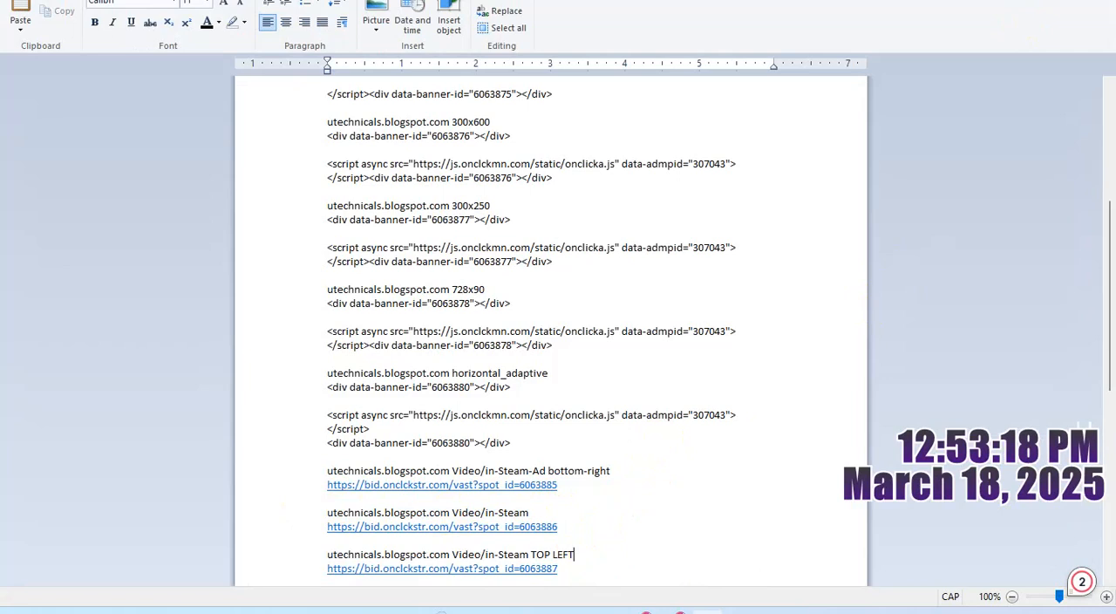
- Switch to the Blogger layout page and save the layout
key(alt+Tab)
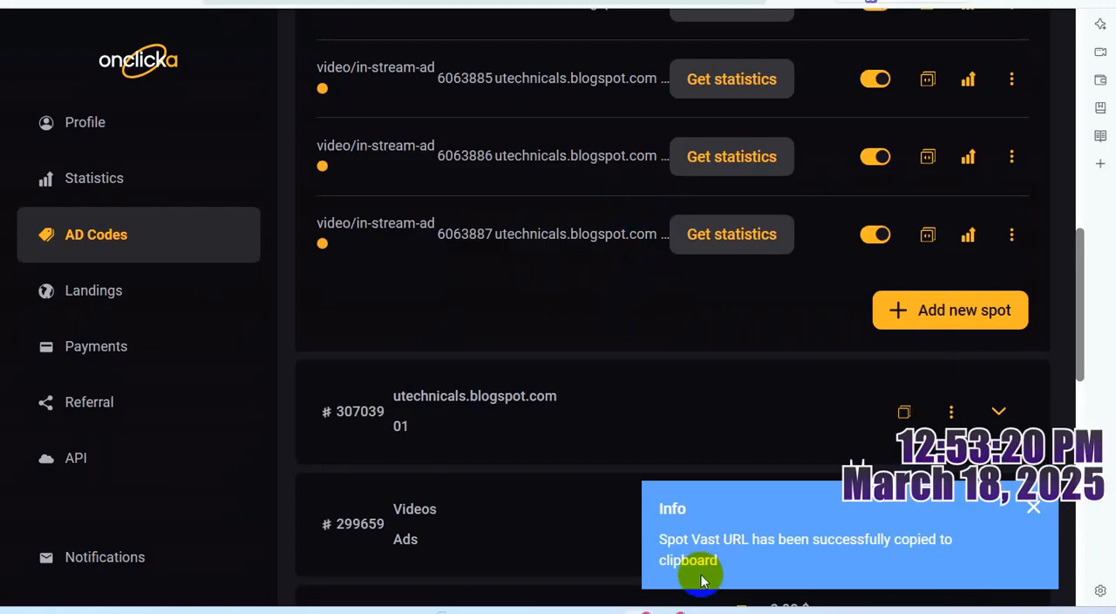
click(674, 586)
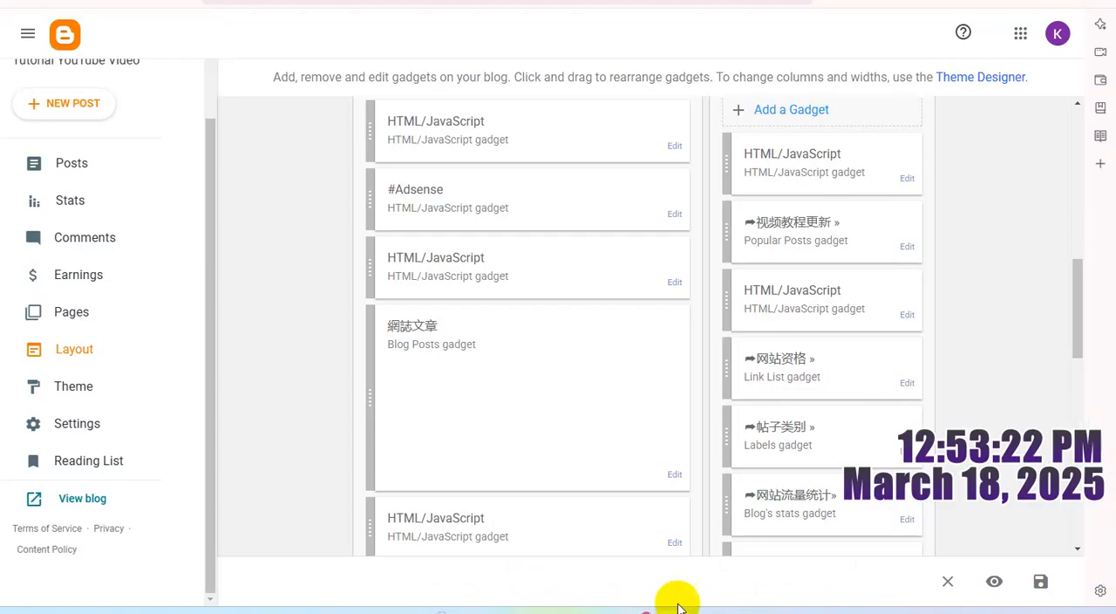
click(1040, 581)
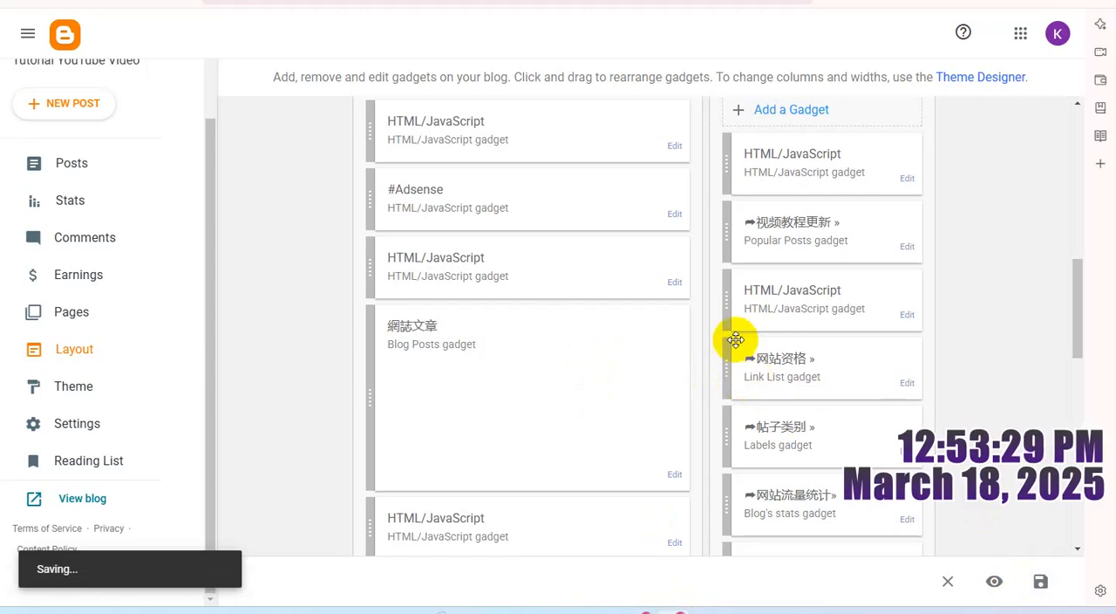
- Examine the HTML/JavaScript code of the #video gadget below the blog posts, and close it without changes
scroll(632, 307, down, 2)
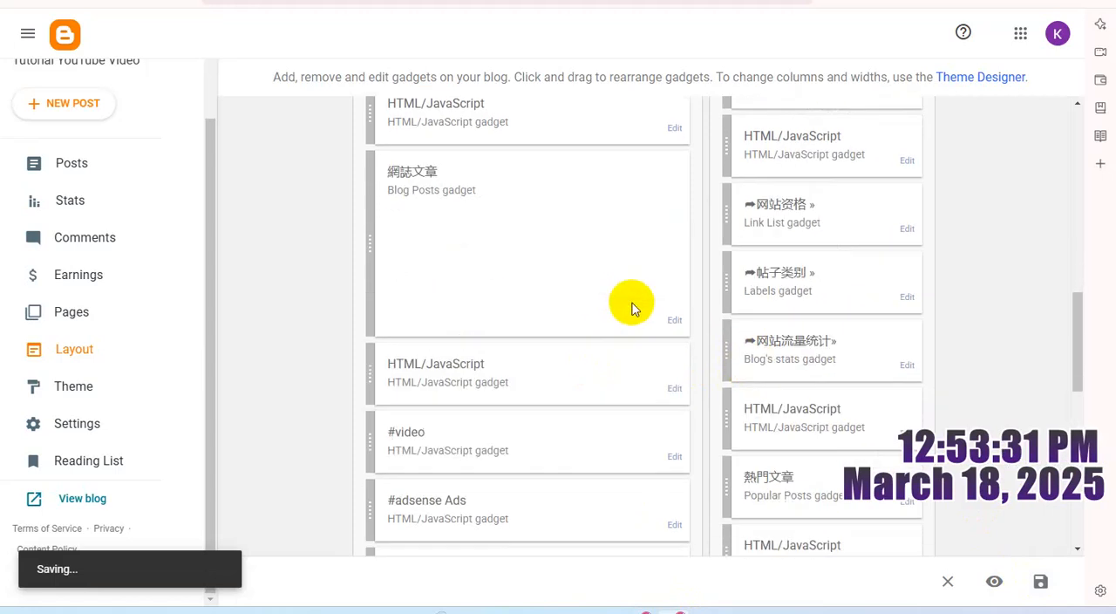
scroll(633, 305, down, 2)
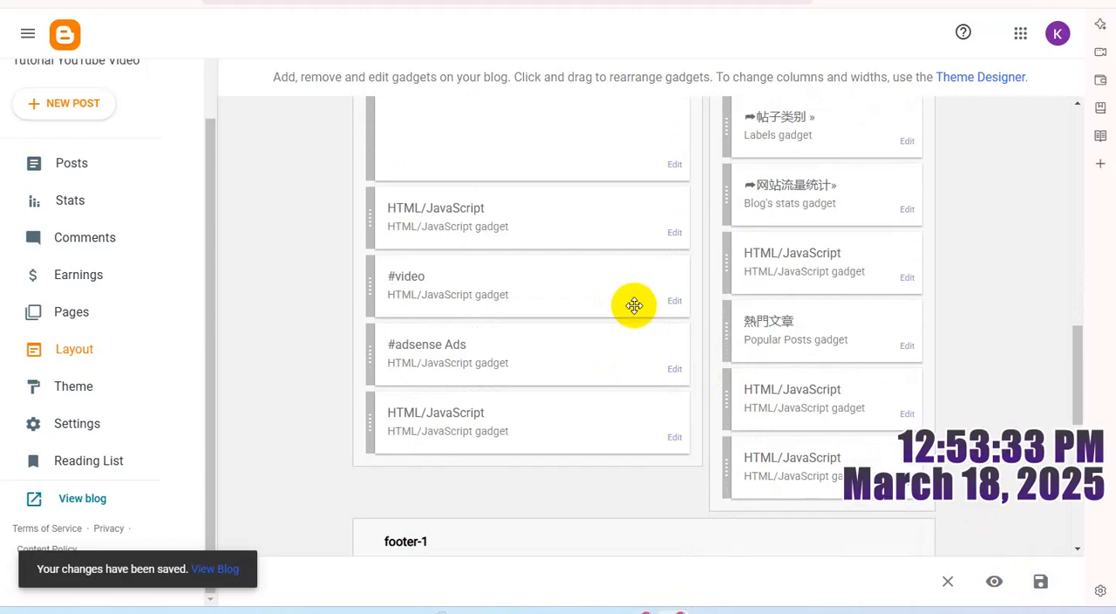
scroll(634, 305, down, 2)
scroll(634, 305, up, 1)
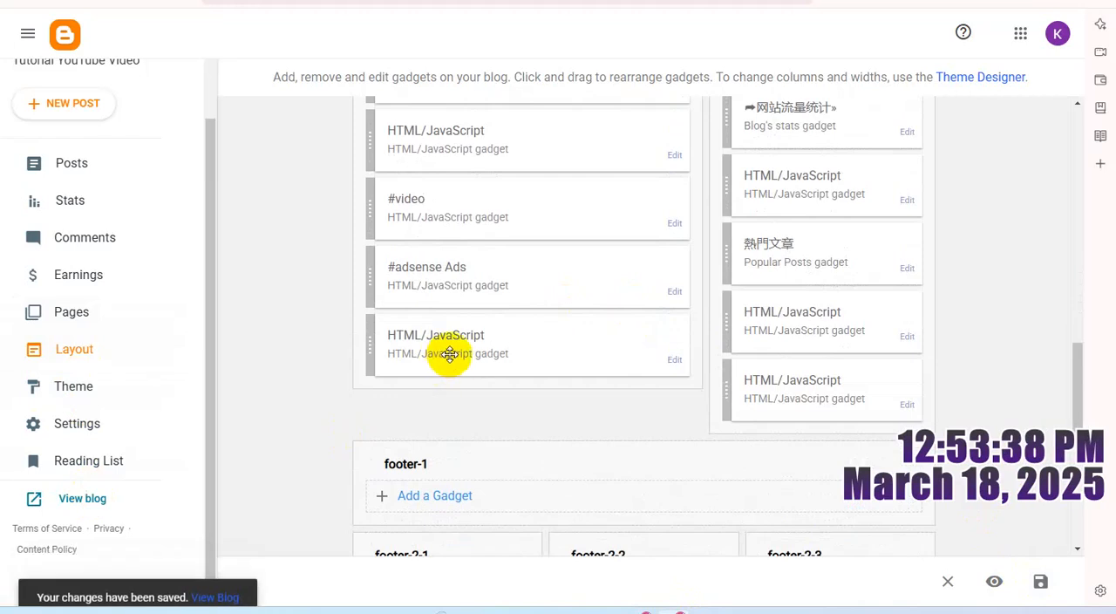
scroll(654, 347, up, 1)
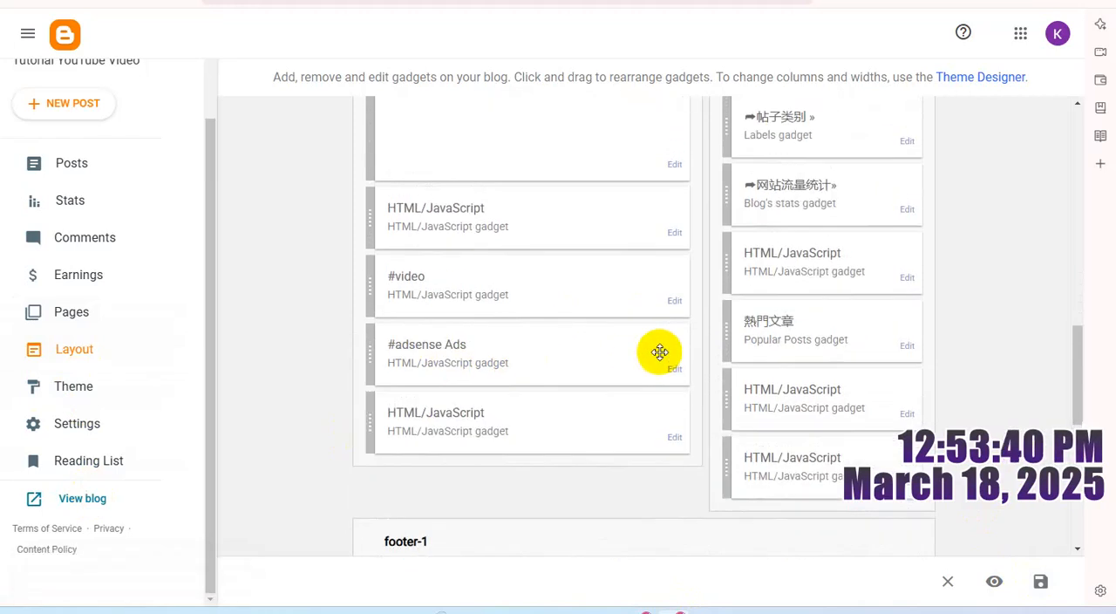
click(673, 299)
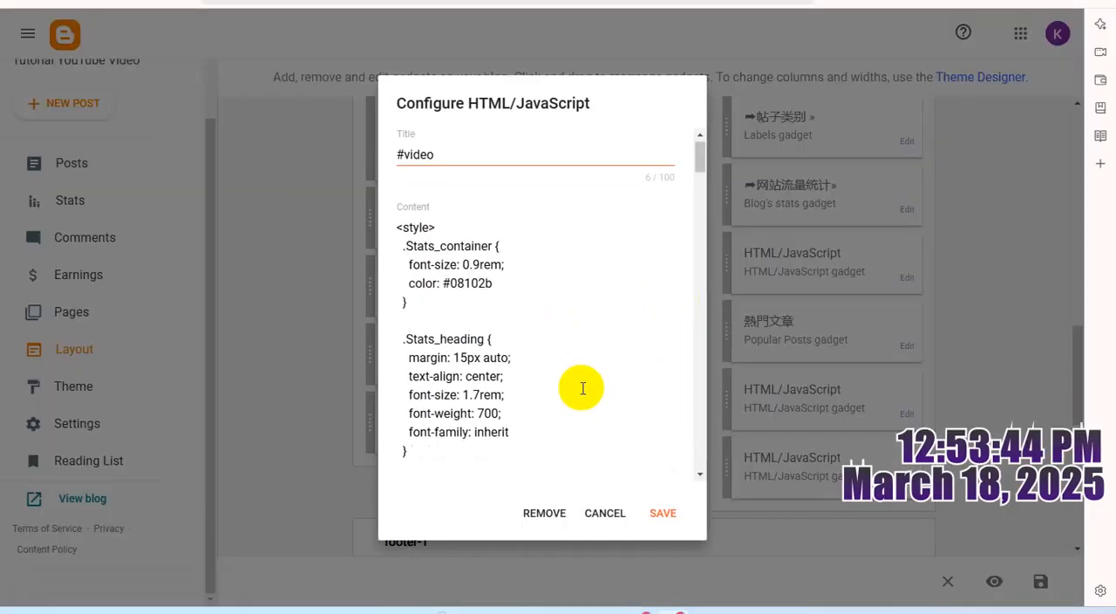
scroll(582, 388, down, 15)
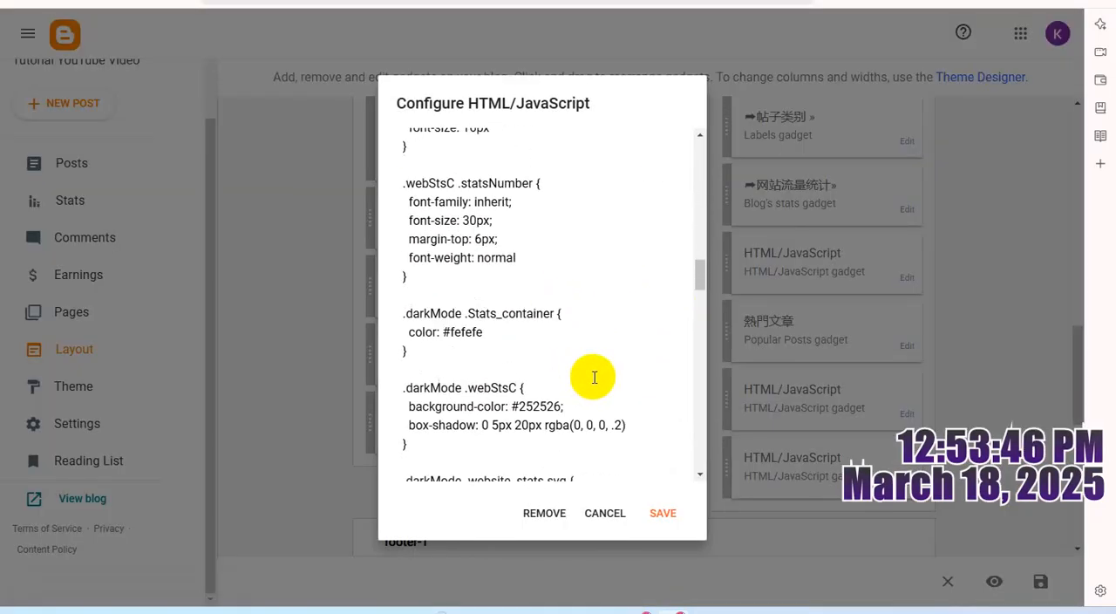
scroll(593, 377, down, 8)
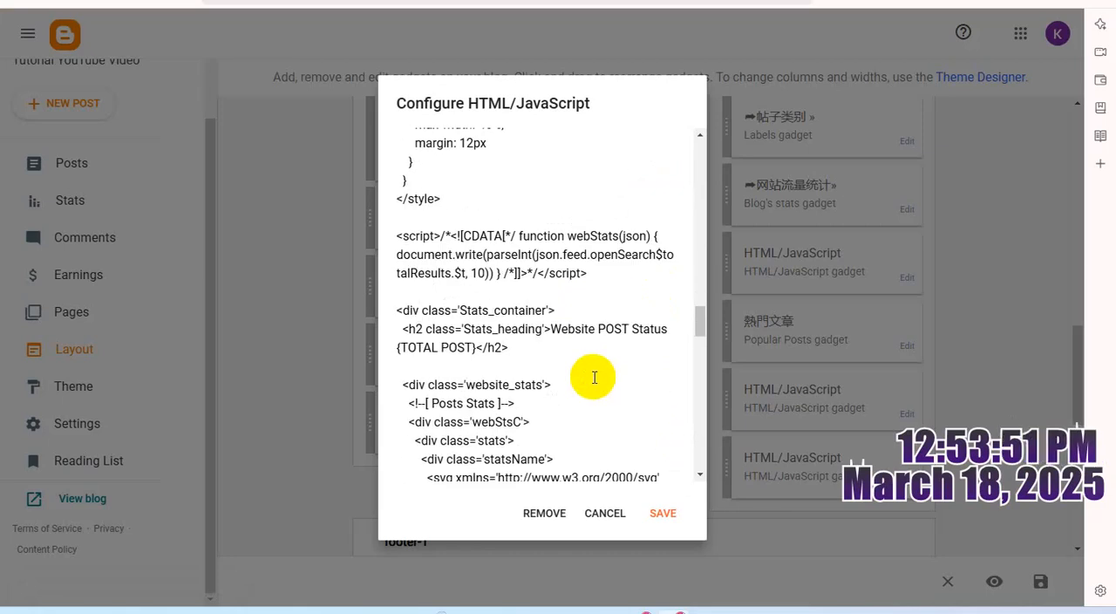
click(603, 514)
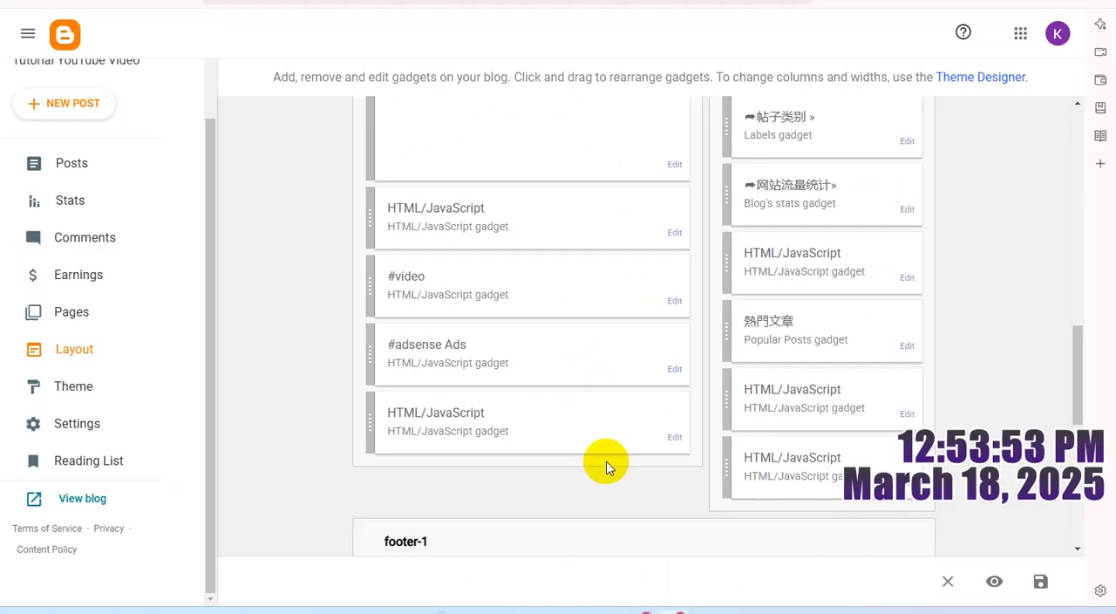
- Clear the title of the #video HTML/JavaScript gadget below the blog posts, then save the gadget and the layout
click(672, 303)
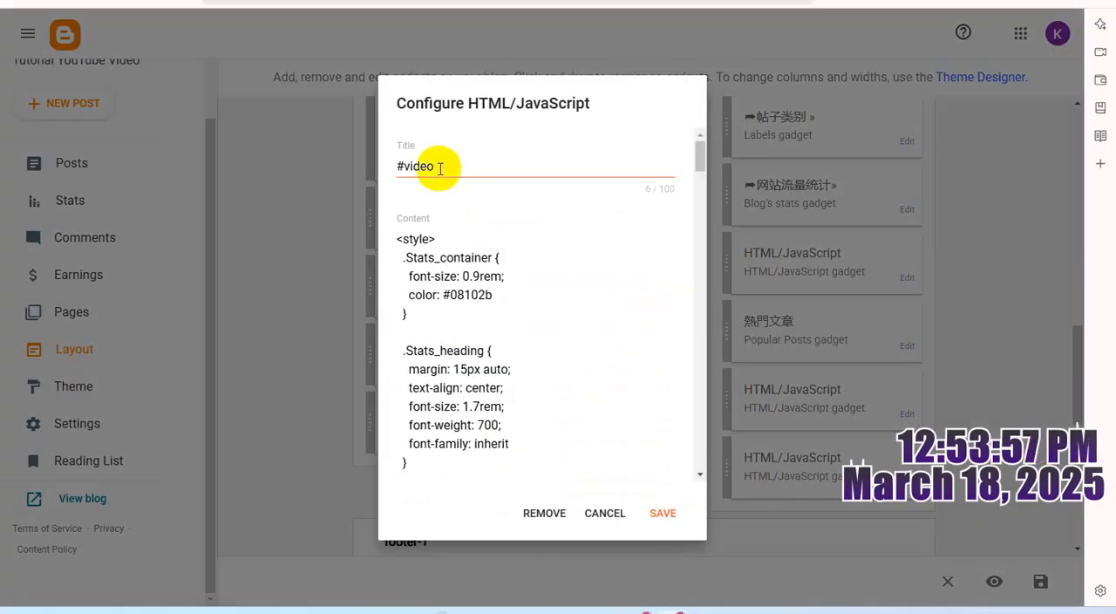
drag(439, 168, 345, 171)
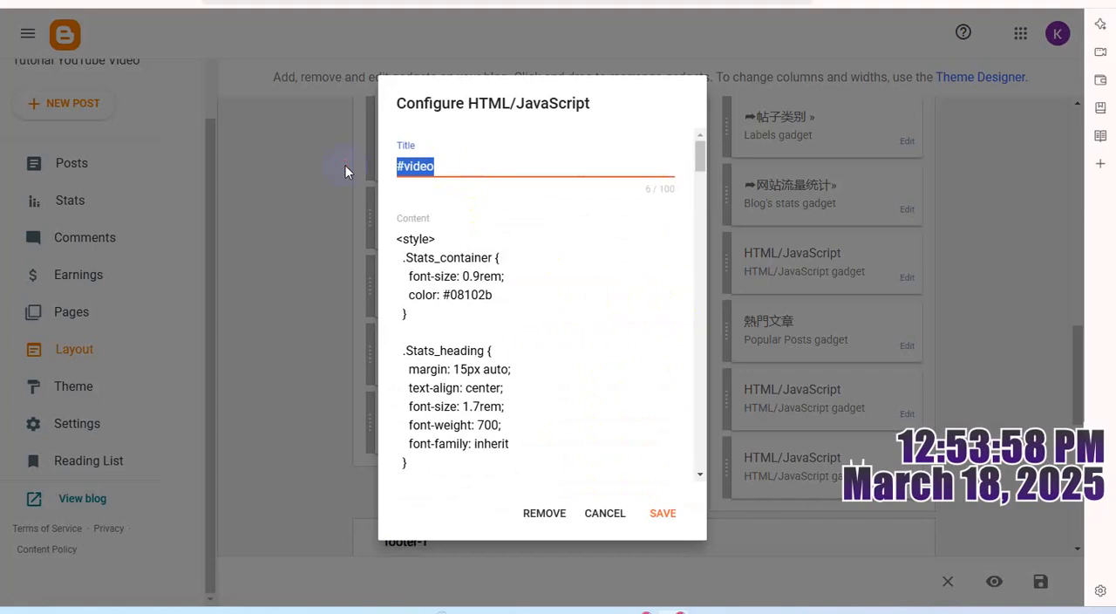
key(BackSpace)
click(660, 518)
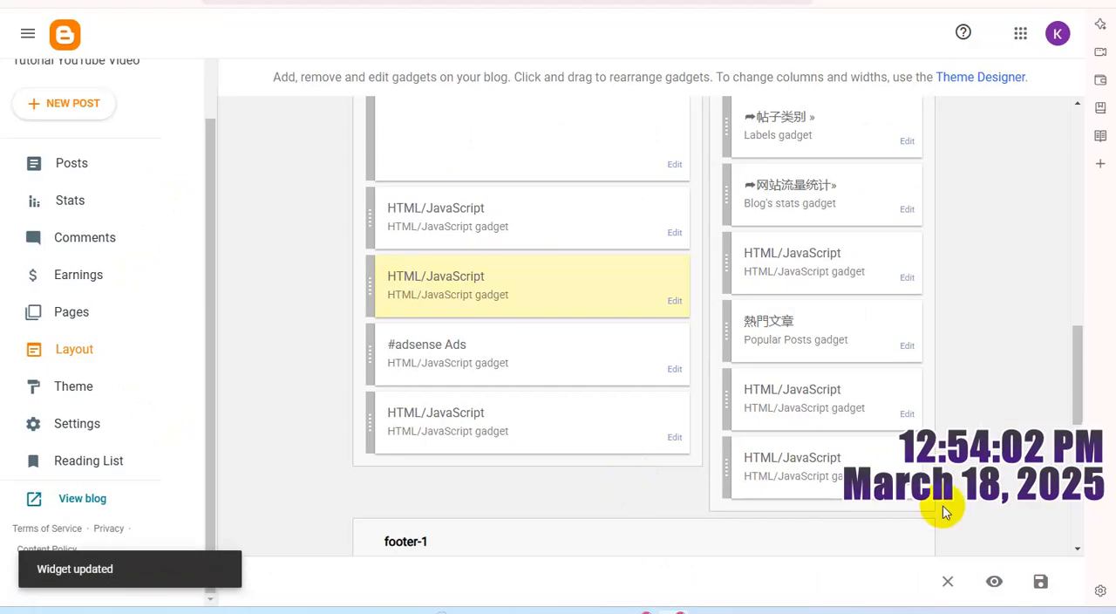
click(1041, 582)
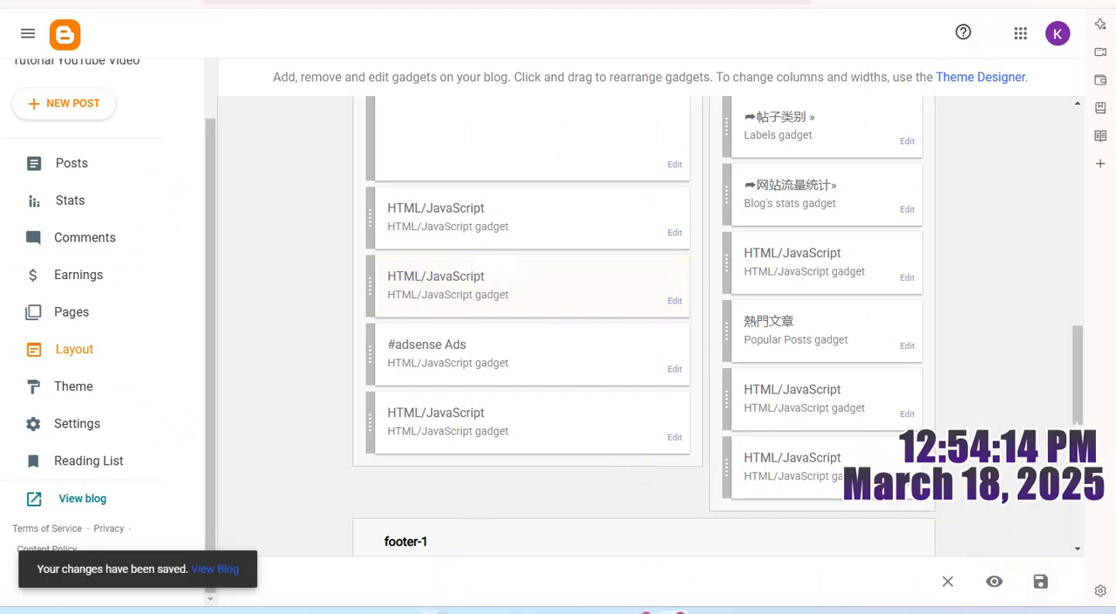
- Switch to the live blog and examine the ads and gadget headings over the whole page, from the header to the footer
click(455, 612)
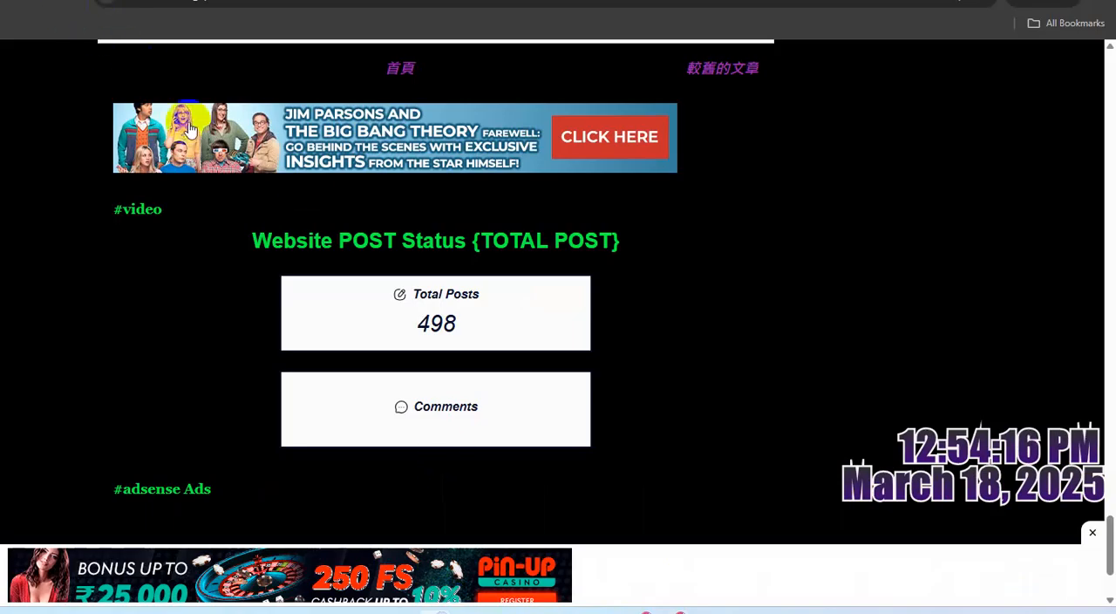
scroll(348, 384, up, 4)
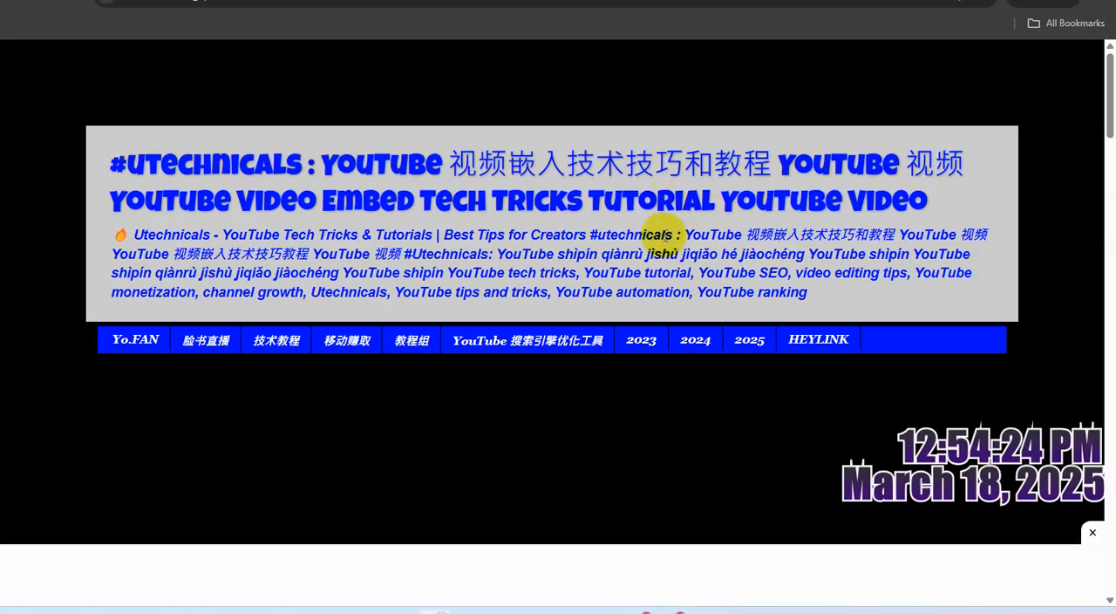
scroll(664, 235, down, 4)
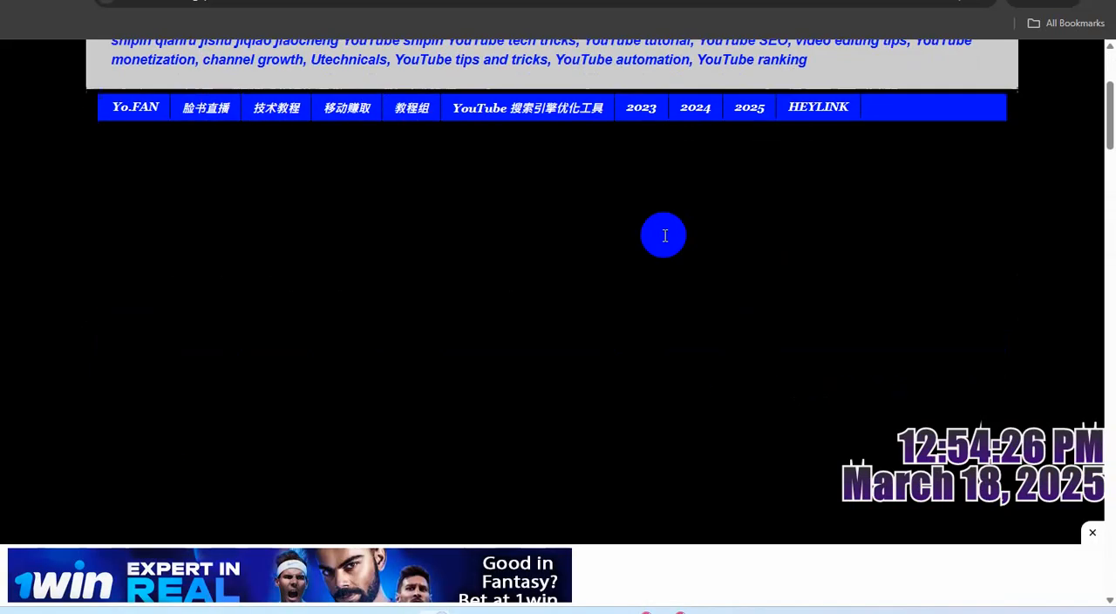
scroll(664, 235, down, 1)
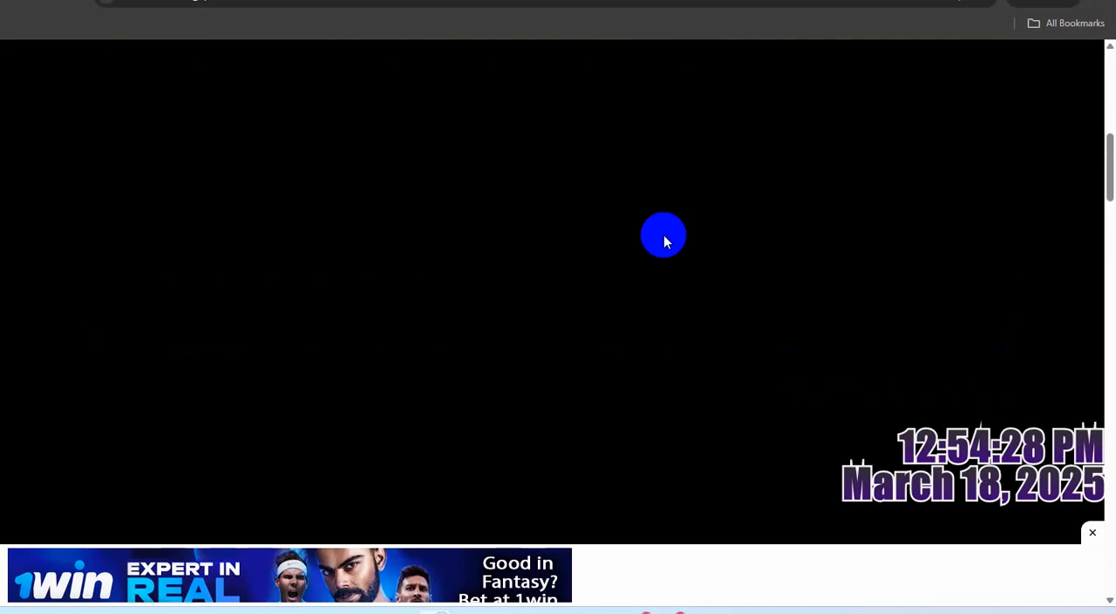
scroll(702, 279, down, 5)
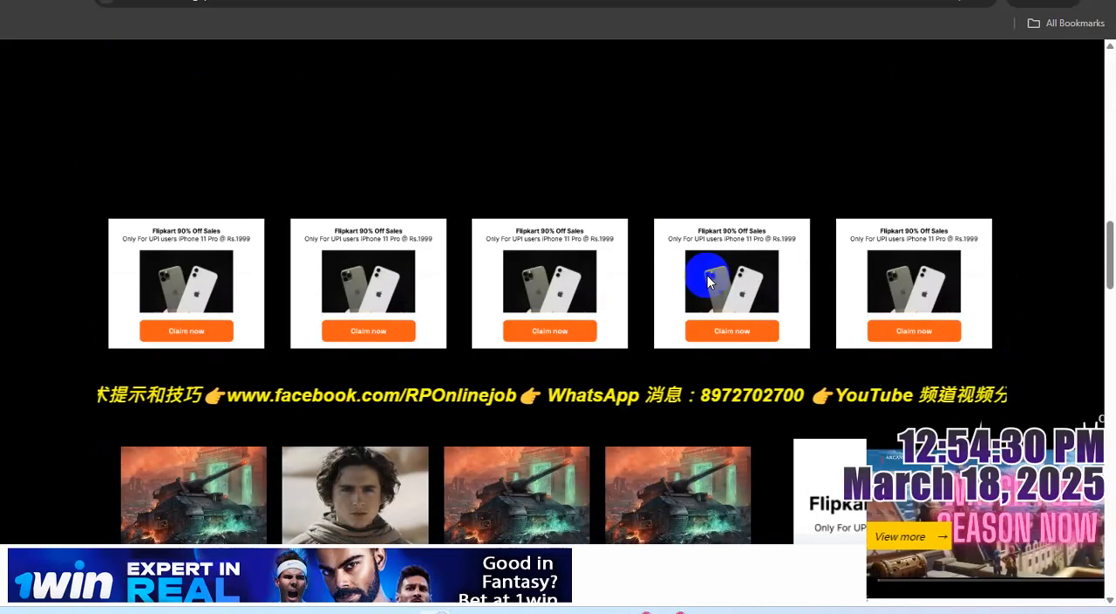
scroll(706, 278, down, 10)
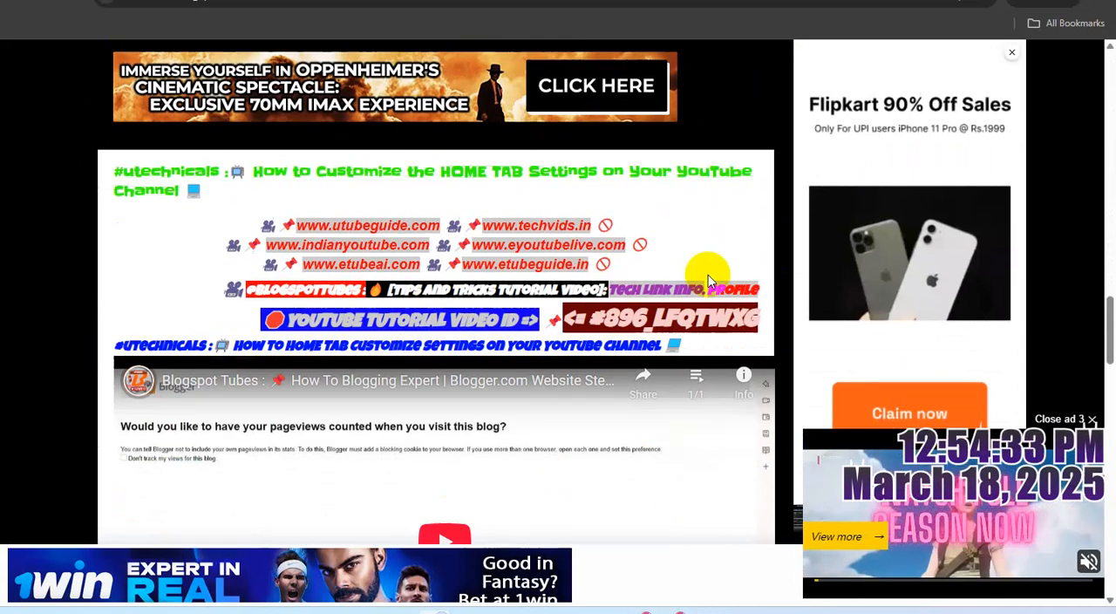
scroll(707, 278, down, 10)
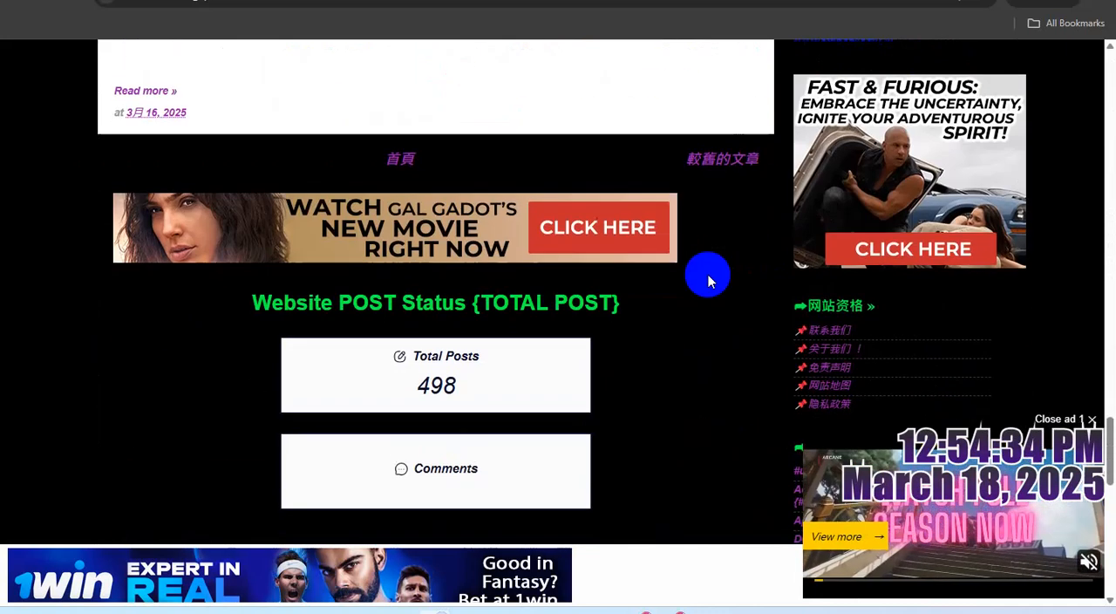
scroll(707, 279, down, 8)
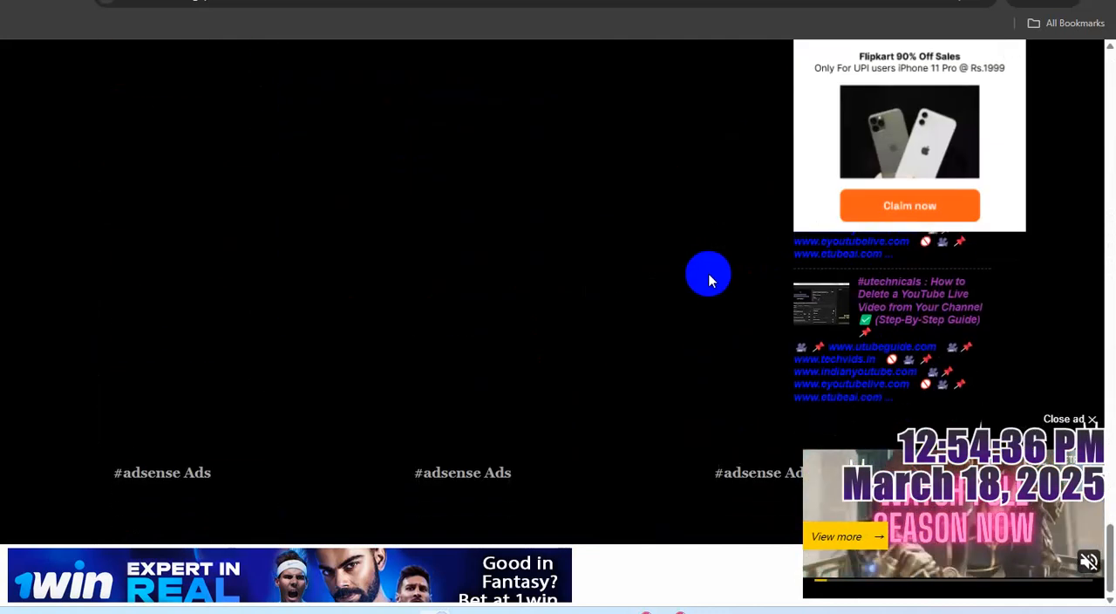
scroll(655, 279, up, 8)
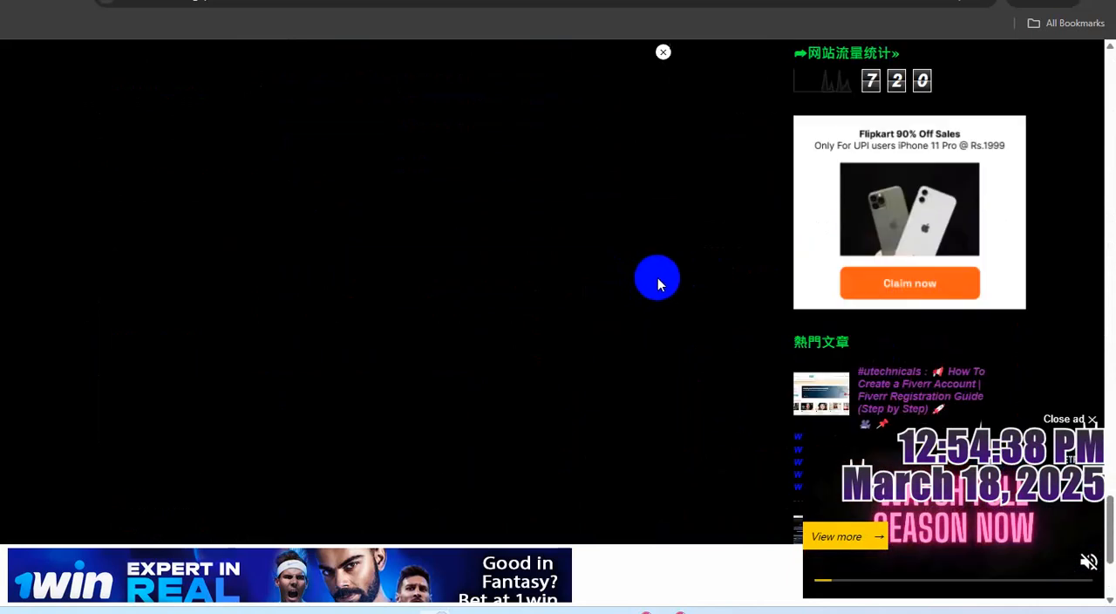
scroll(659, 281, up, 10)
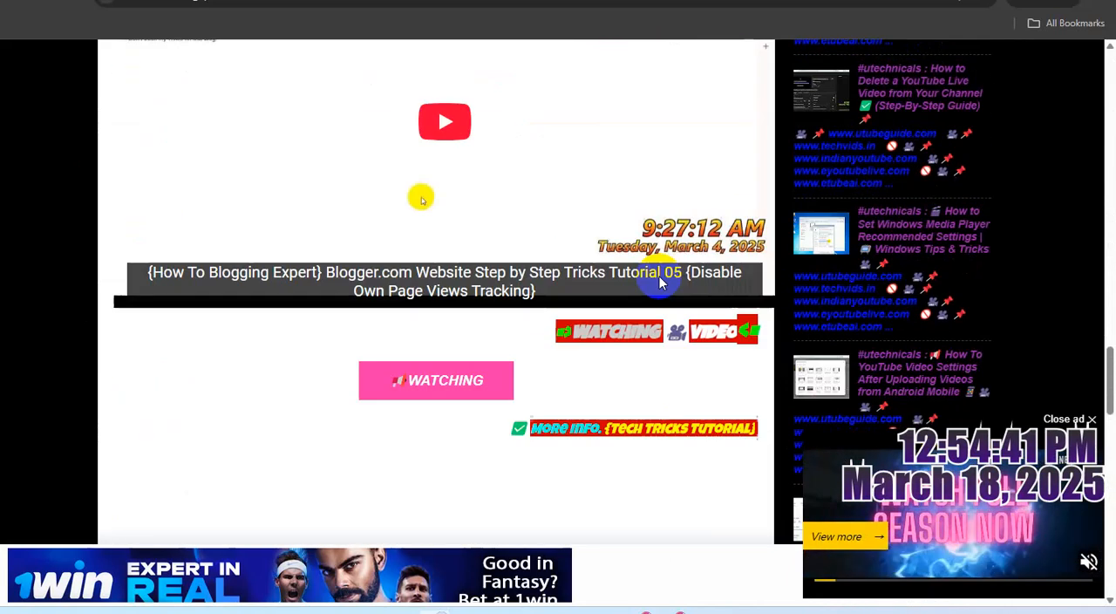
scroll(659, 282, up, 10)
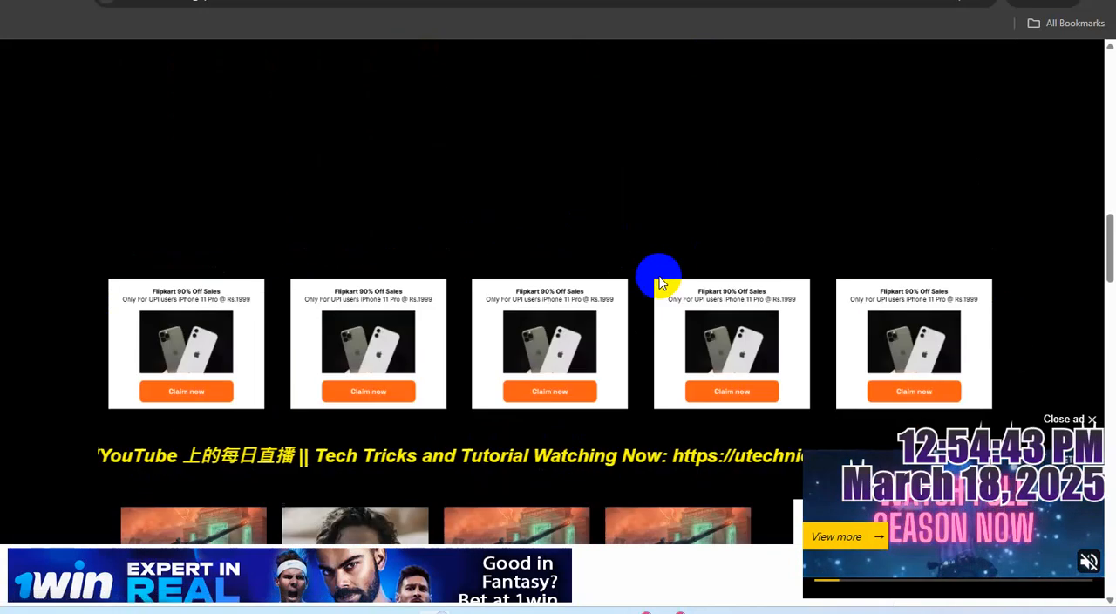
scroll(659, 282, up, 5)
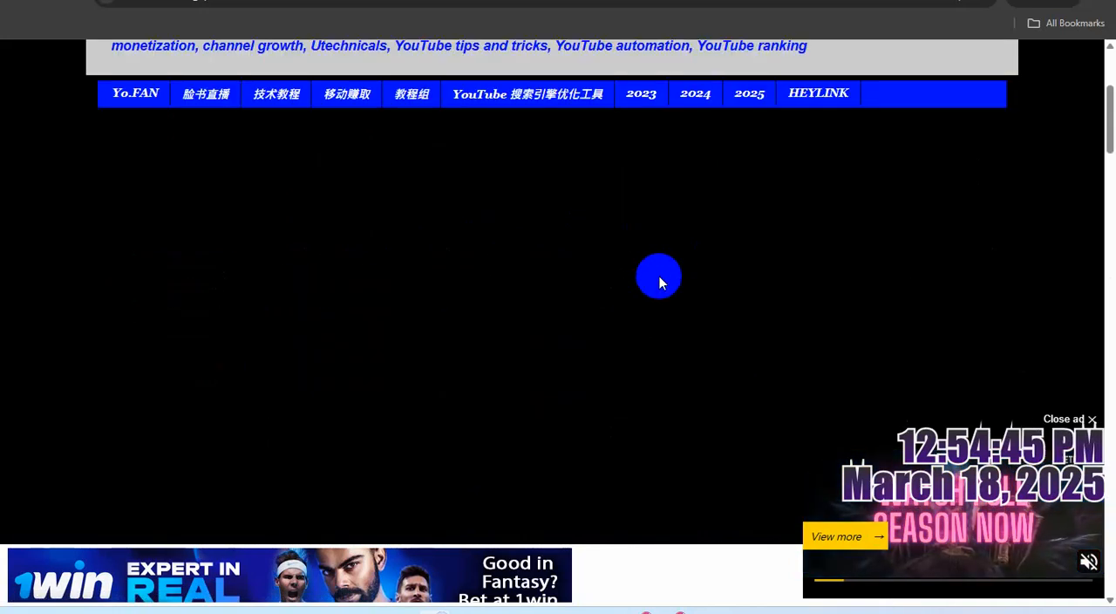
scroll(659, 282, up, 3)
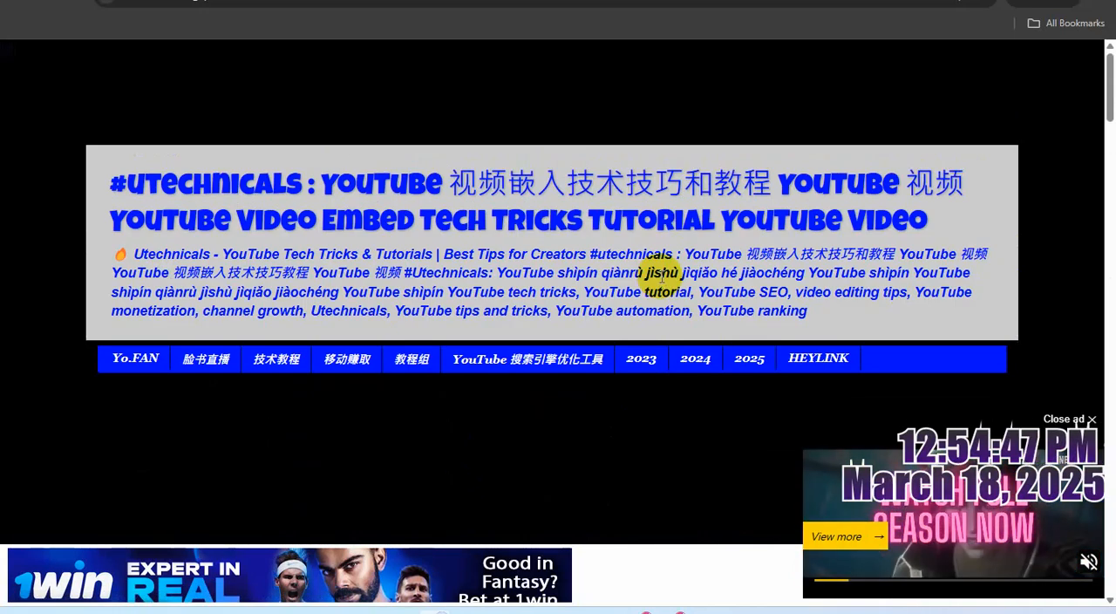
scroll(660, 275, down, 10)
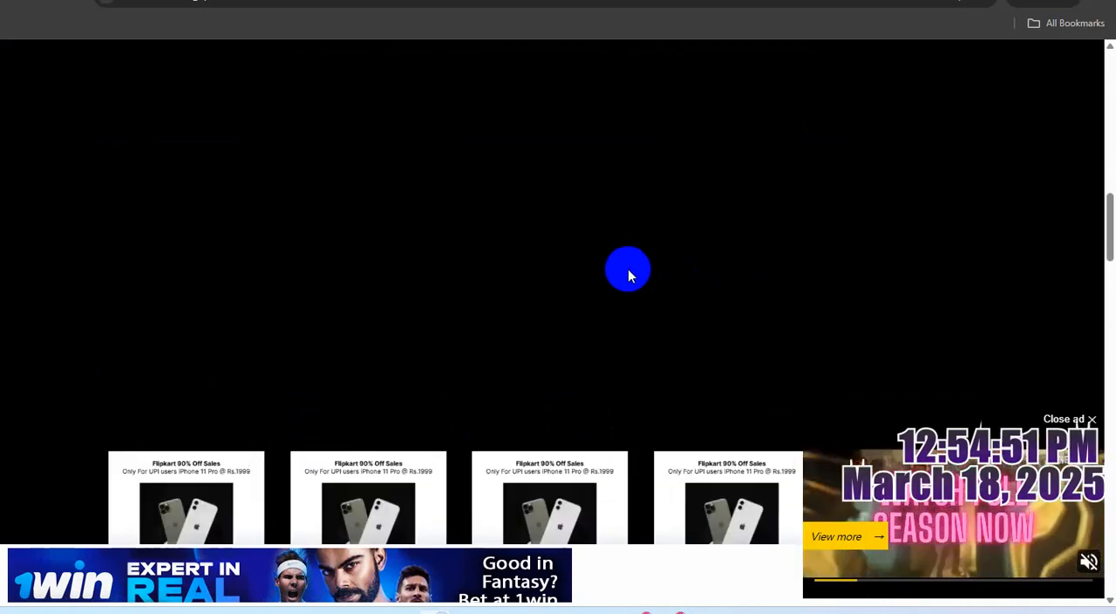
scroll(632, 272, down, 4)
scroll(640, 272, down, 12)
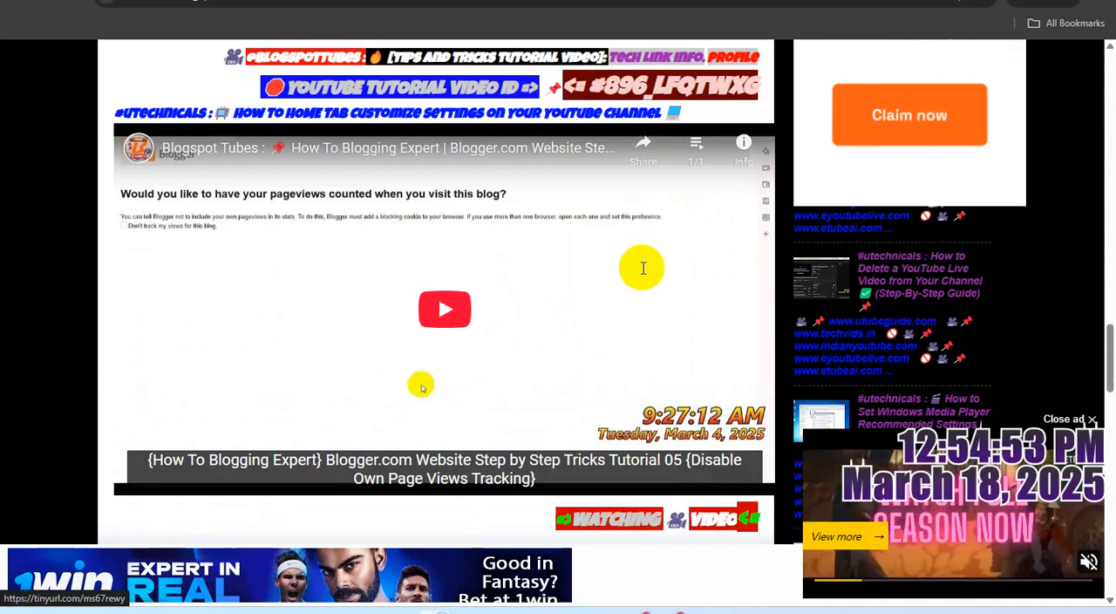
scroll(643, 273, down, 15)
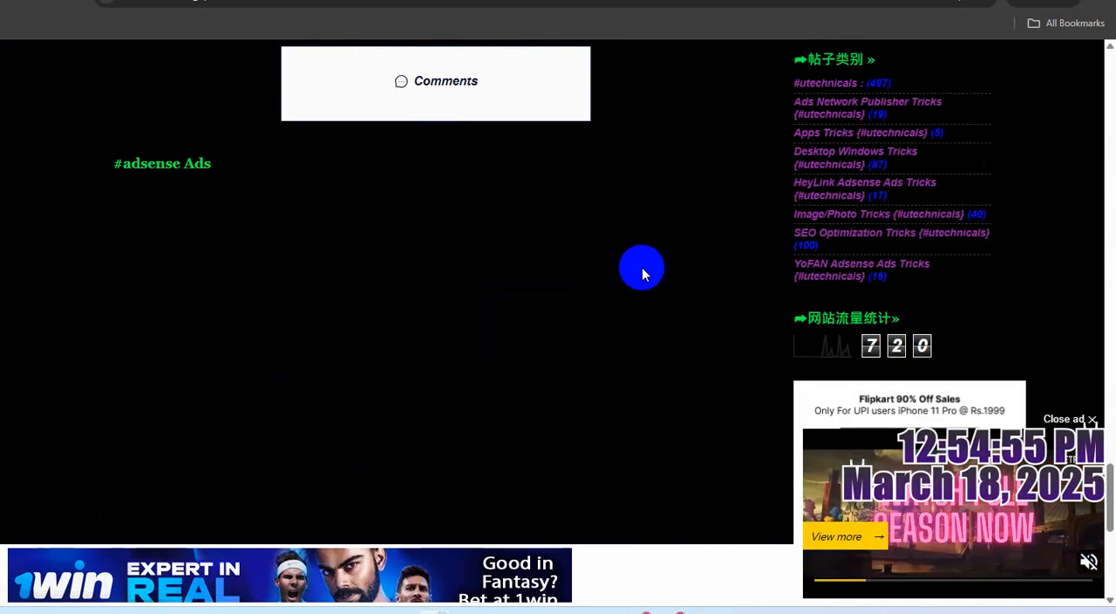
scroll(641, 273, down, 4)
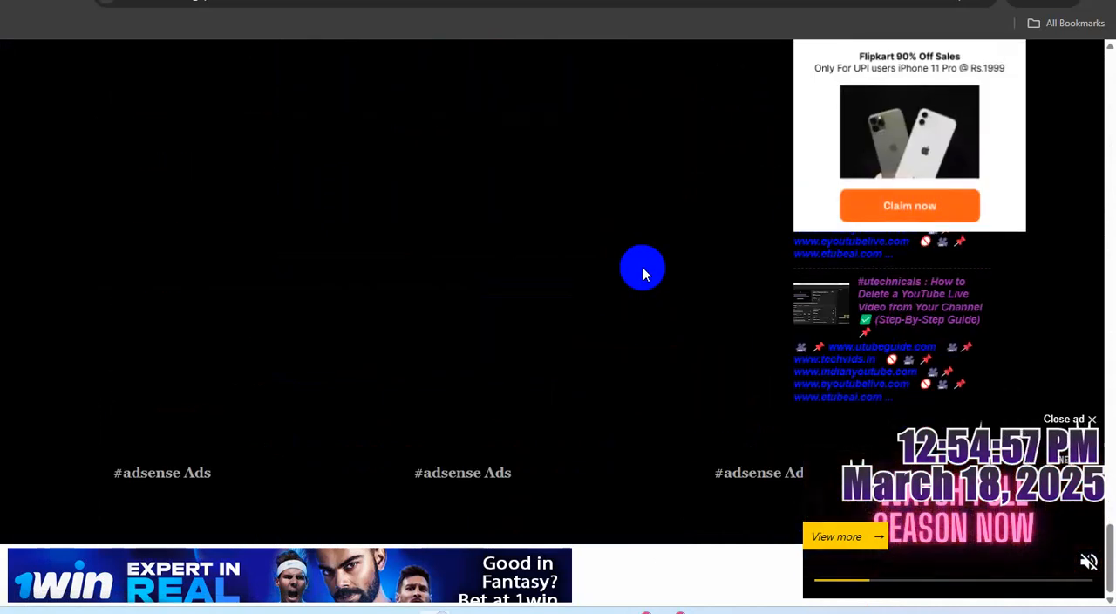
scroll(642, 270, up, 10)
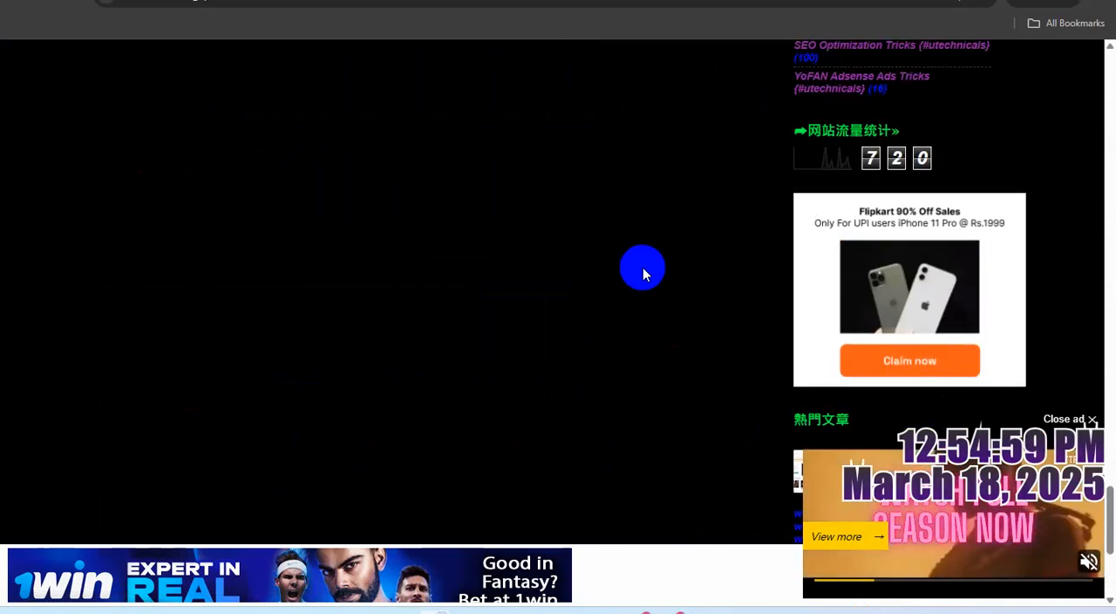
scroll(642, 266, up, 4)
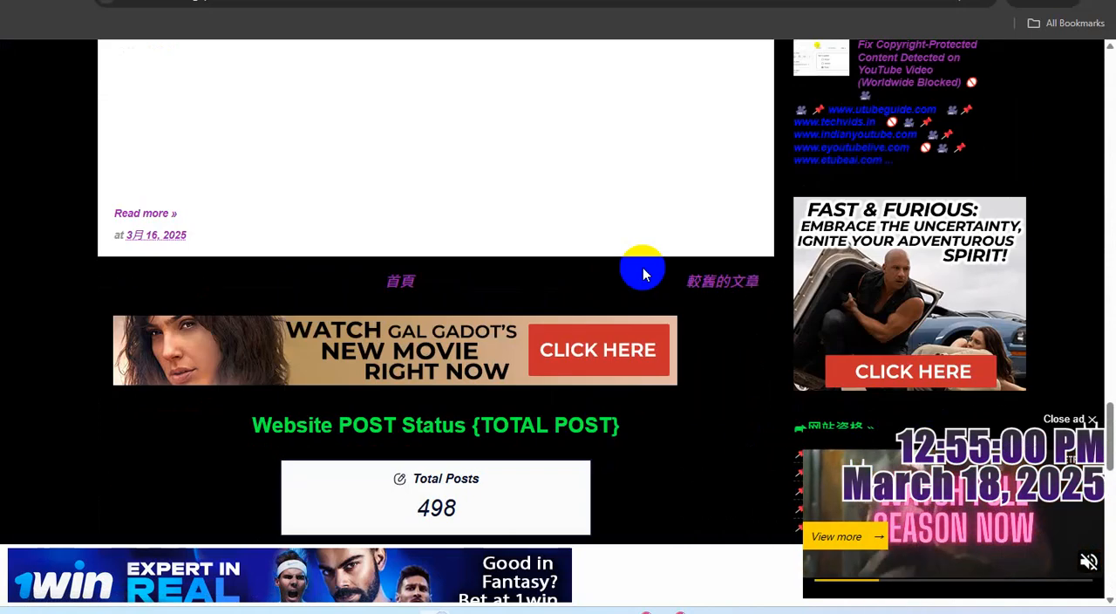
scroll(643, 267, up, 8)
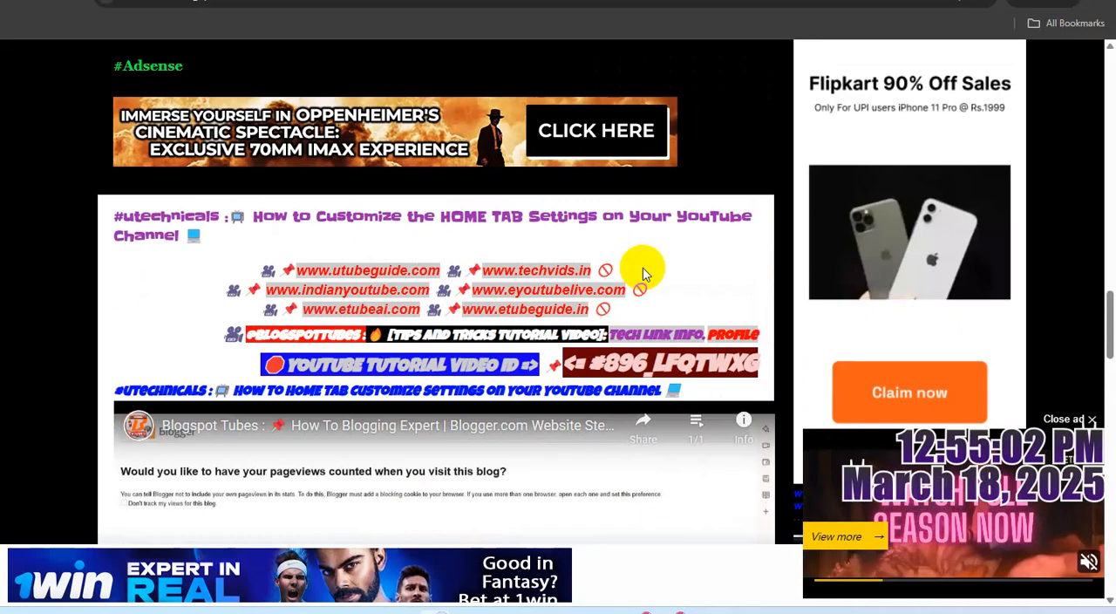
scroll(642, 273, up, 4)
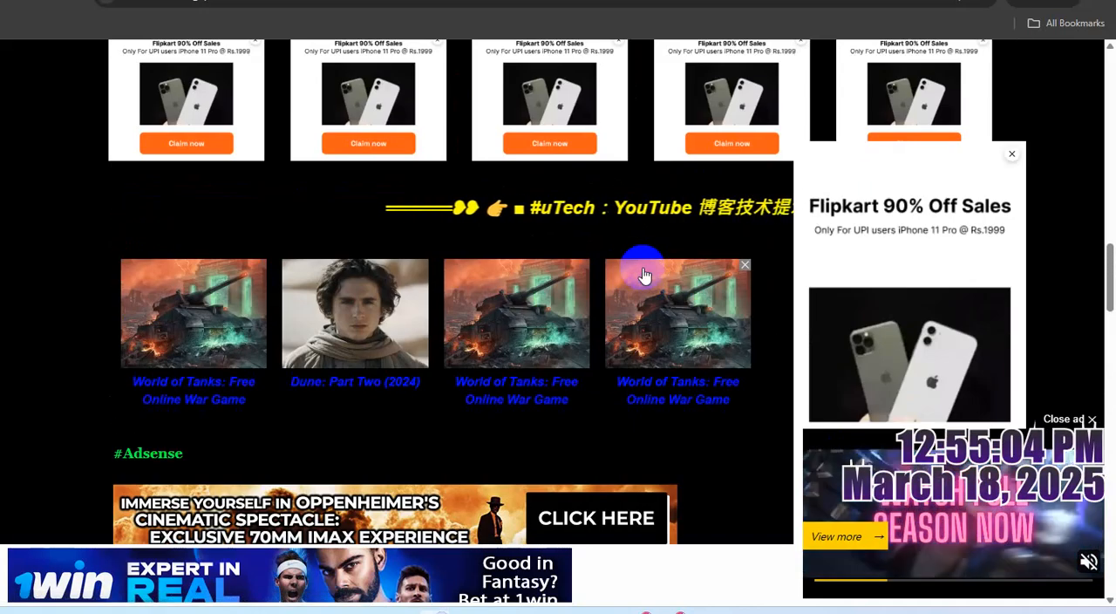
scroll(642, 276, up, 8)
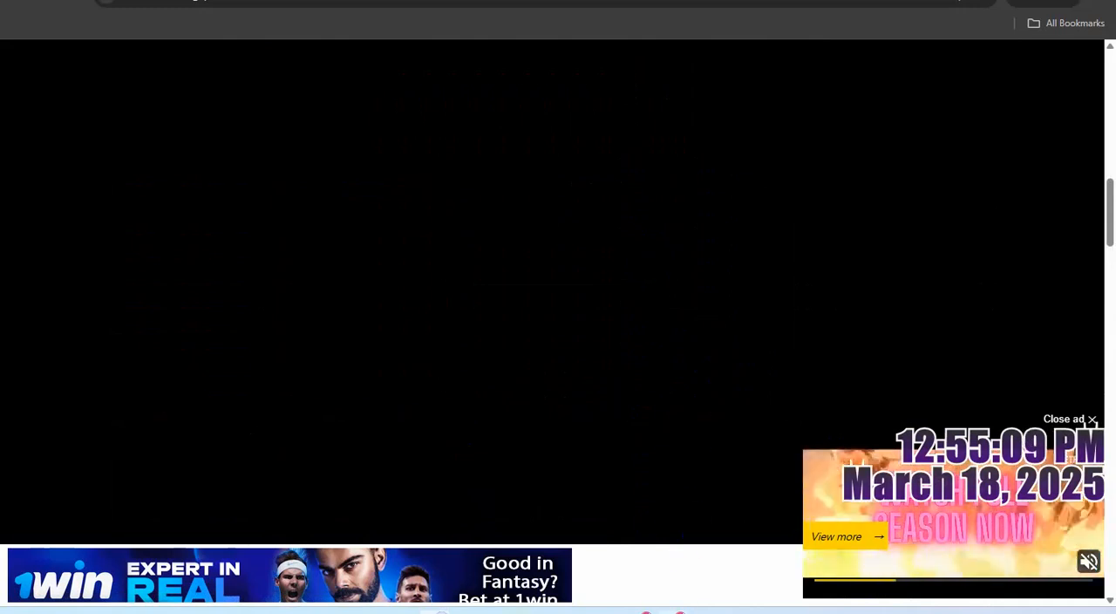
- Return to the Blogger layout, check the code of the first HTML/JavaScript gadget in the Footer section, and close it without changes
mouse_move(671, 610)
click(667, 535)
scroll(599, 357, down, 3)
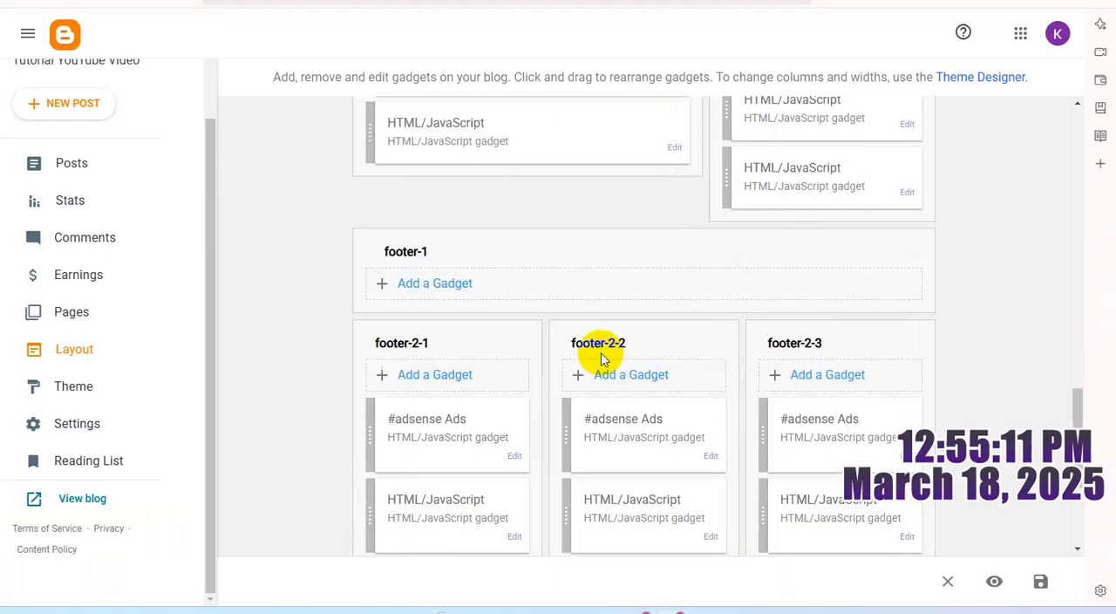
scroll(603, 357, down, 3)
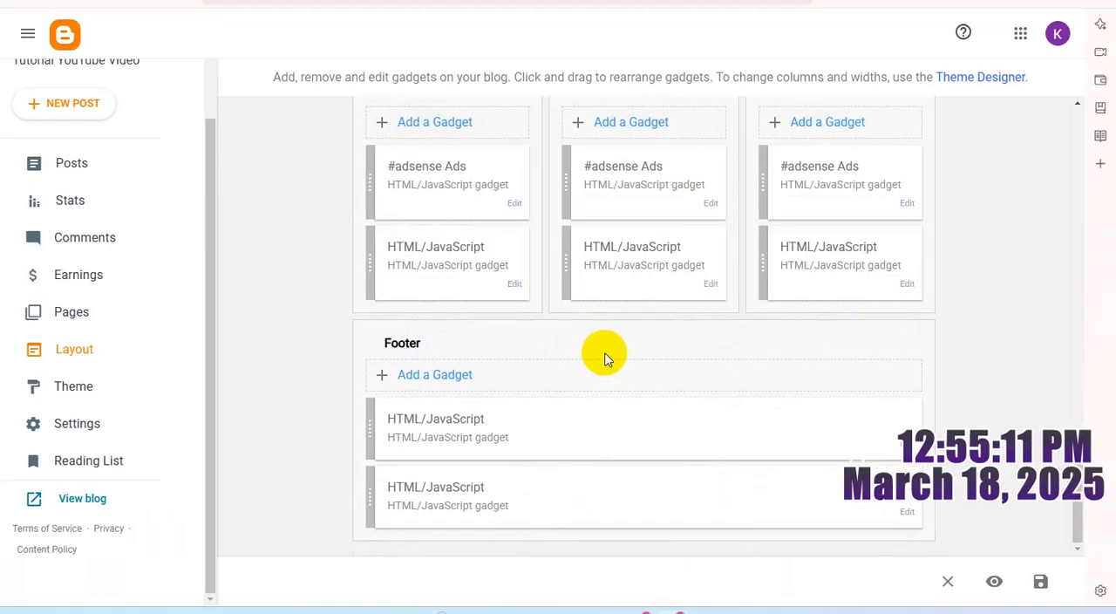
click(904, 446)
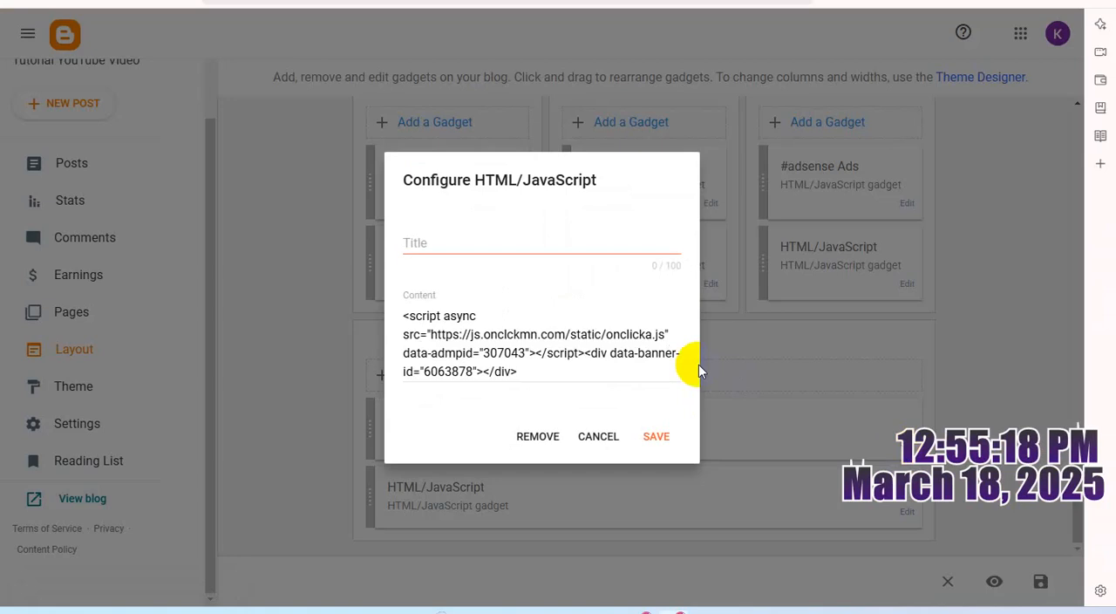
click(600, 436)
- Open the second HTML/JavaScript gadget in the Footer section and examine its code for the fixed side ads
click(908, 512)
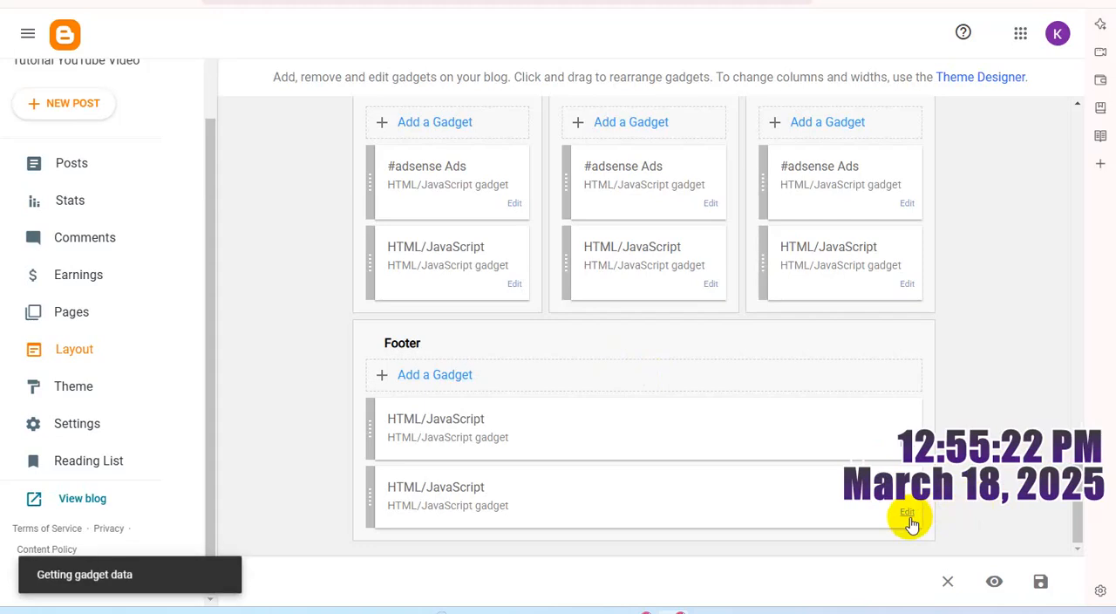
scroll(629, 366, down, 5)
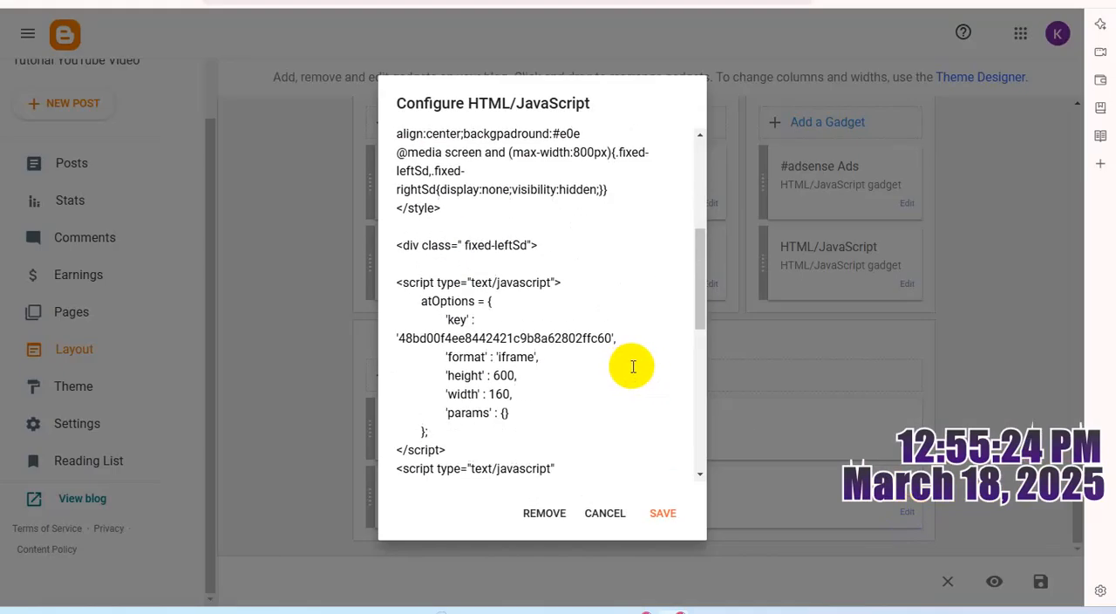
scroll(632, 366, down, 2)
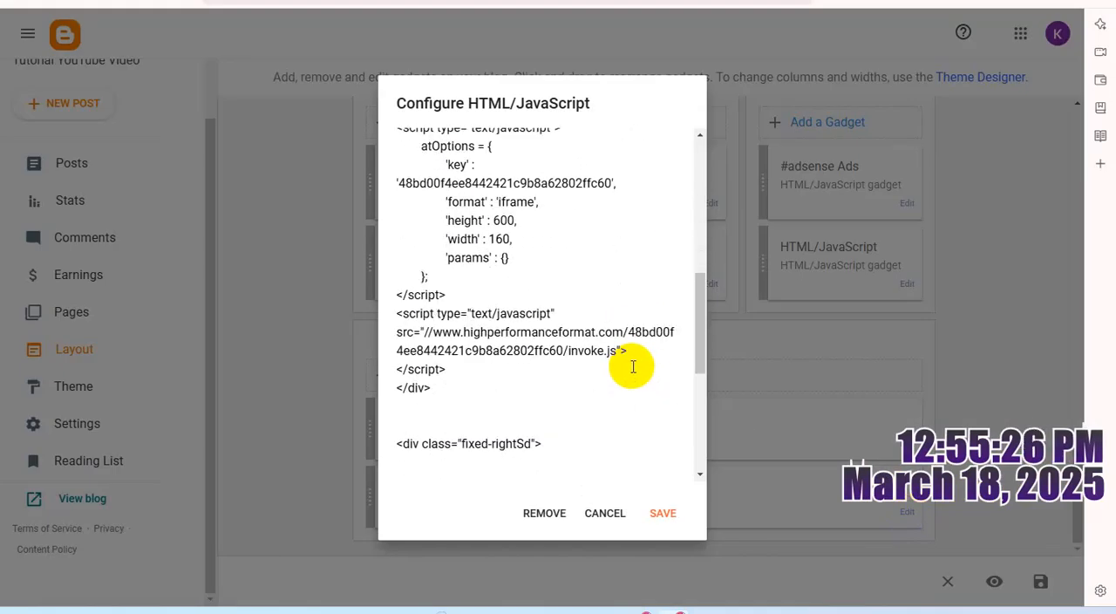
scroll(634, 366, up, 4)
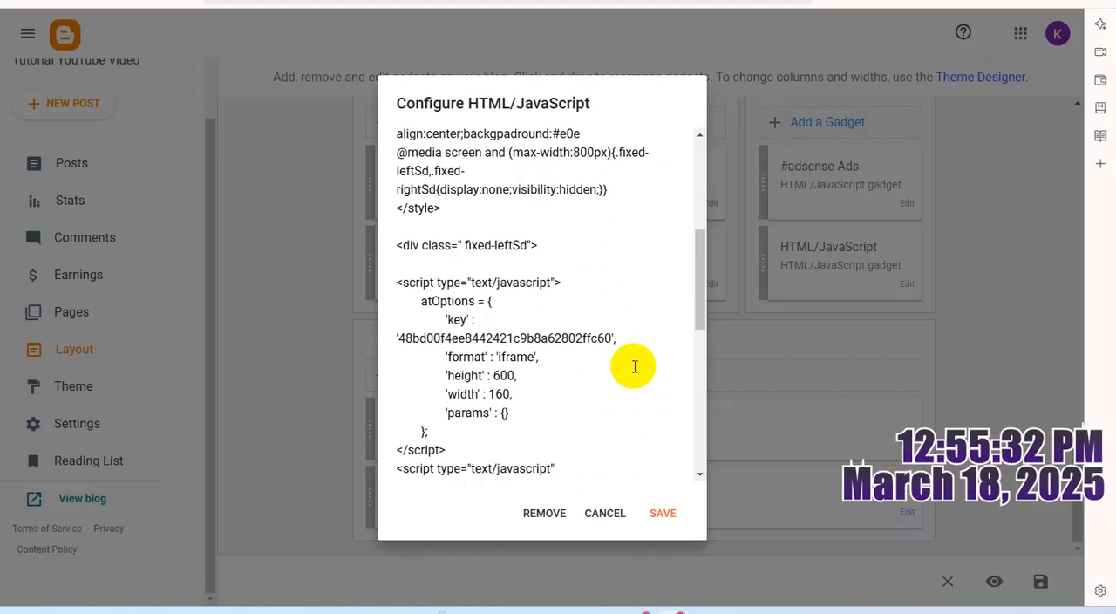
scroll(635, 366, up, 2)
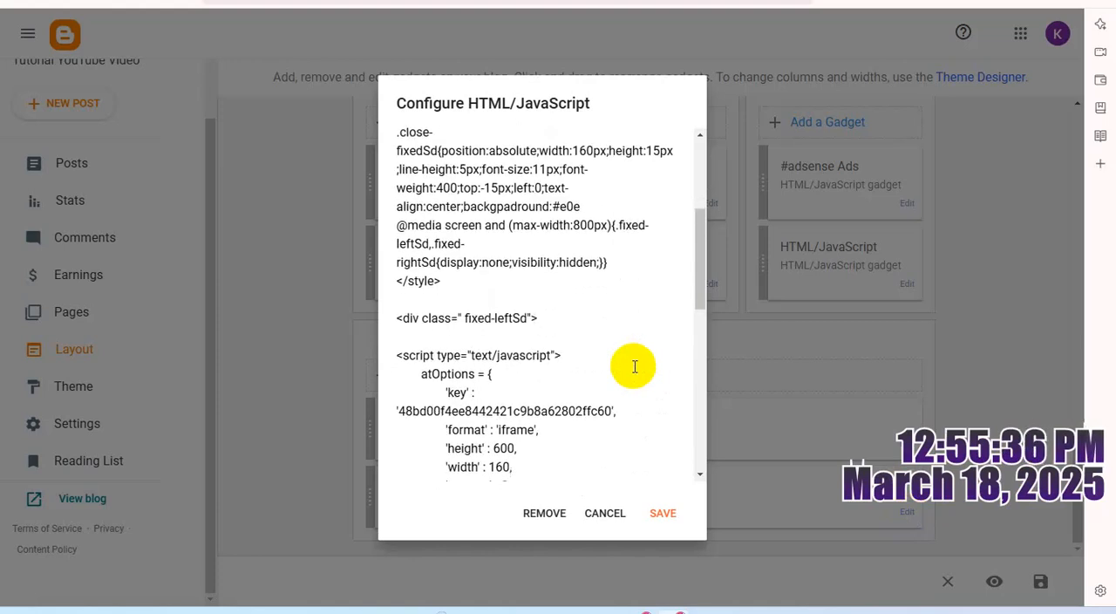
scroll(634, 366, down, 4)
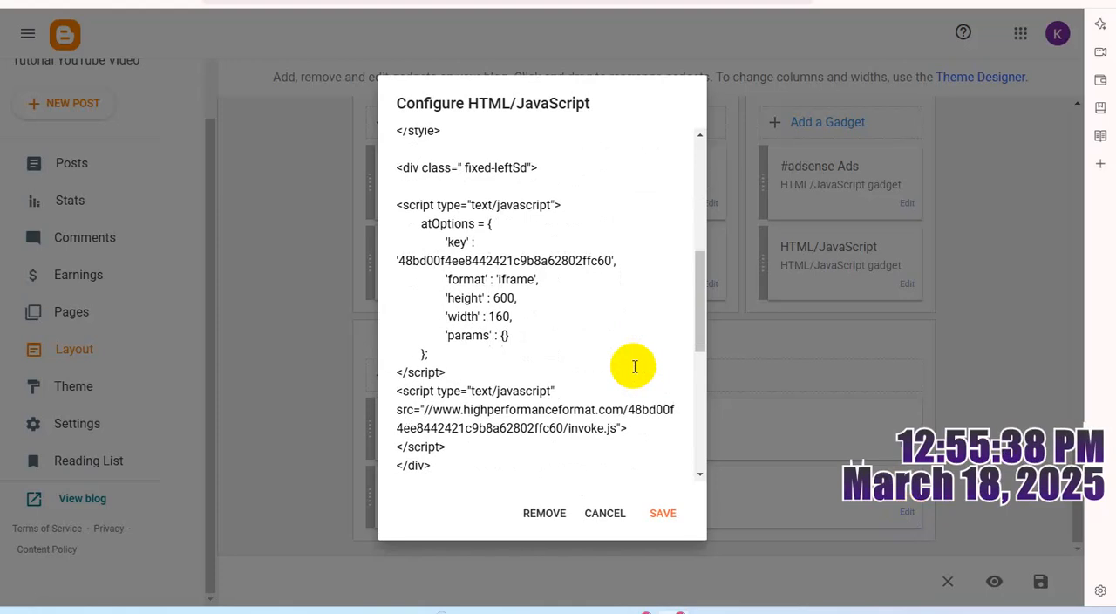